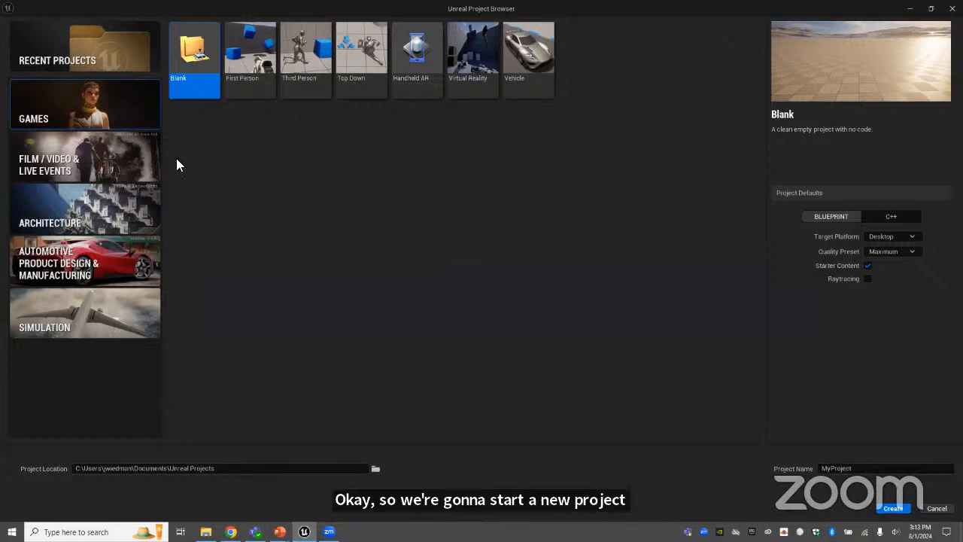
# Look through the project categories, choose the Third Person template under Games, and include Starter Content.
pyautogui.click(88, 263)
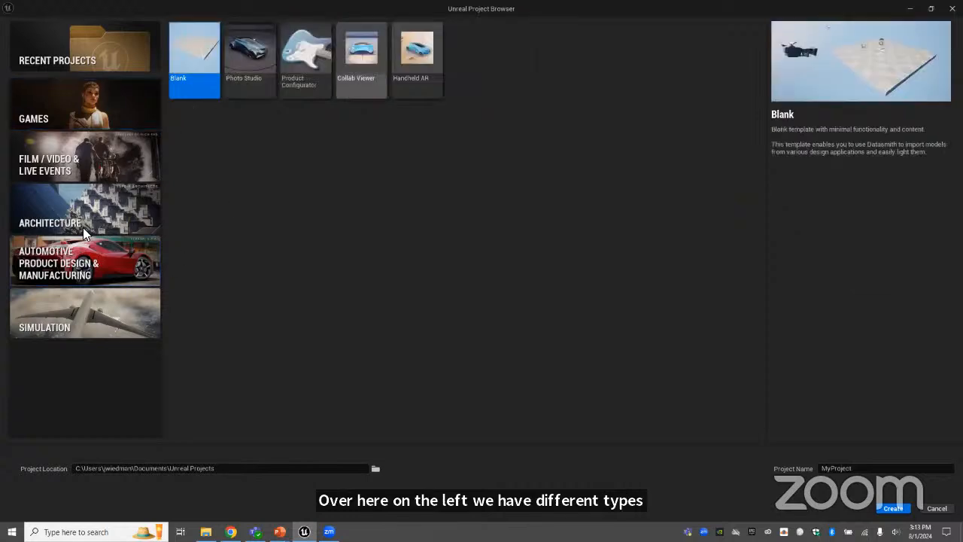
pyautogui.click(89, 310)
pyautogui.click(106, 109)
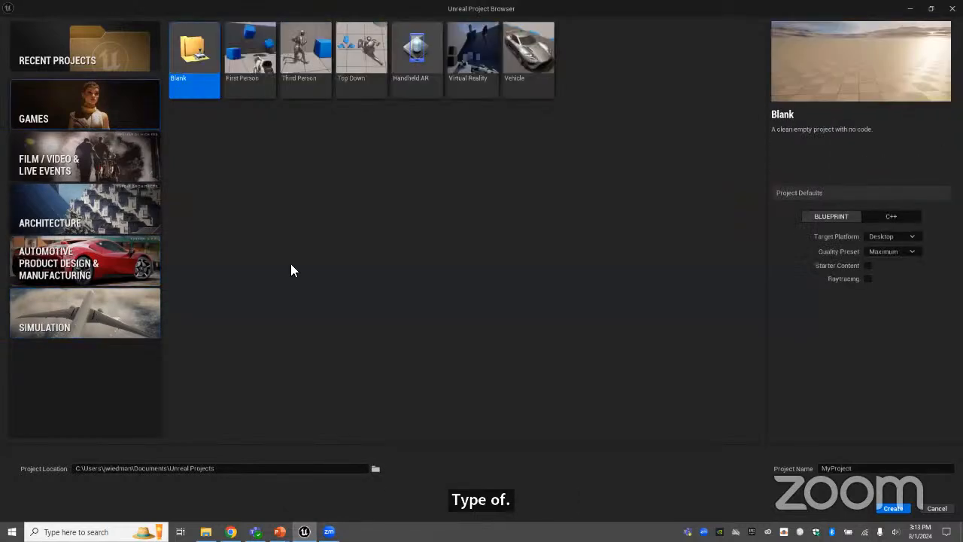
pyautogui.click(304, 60)
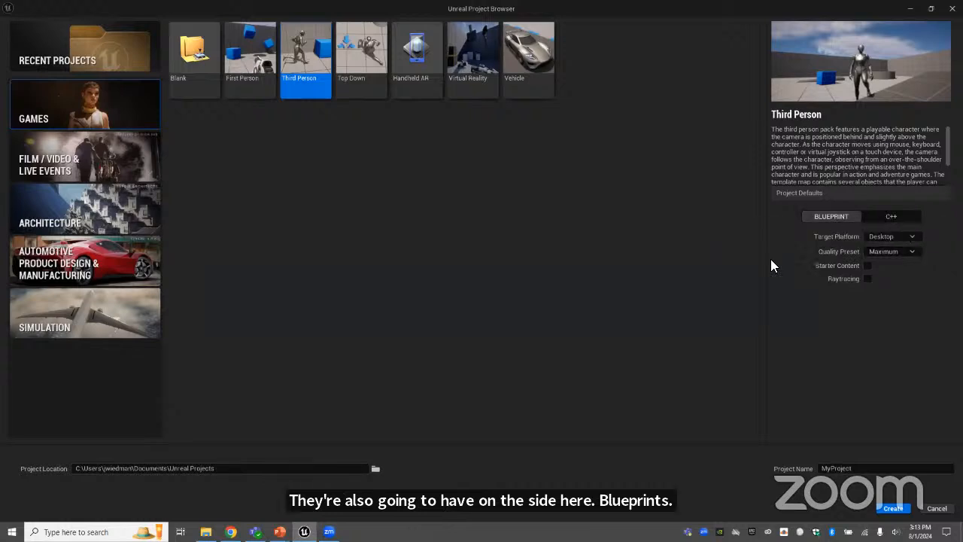
pyautogui.click(869, 267)
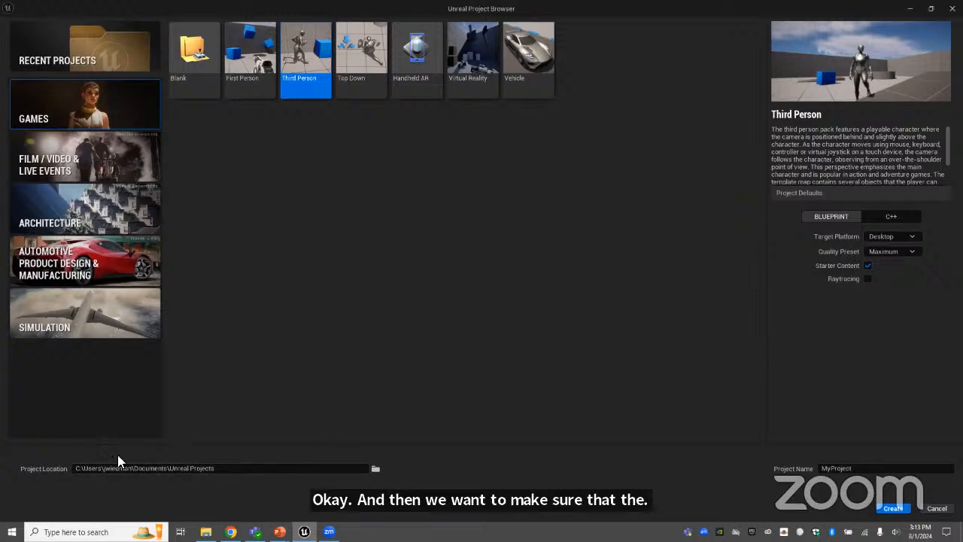
# Name the project UnrealBasics and create it.
pyautogui.doubleClick(833, 468)
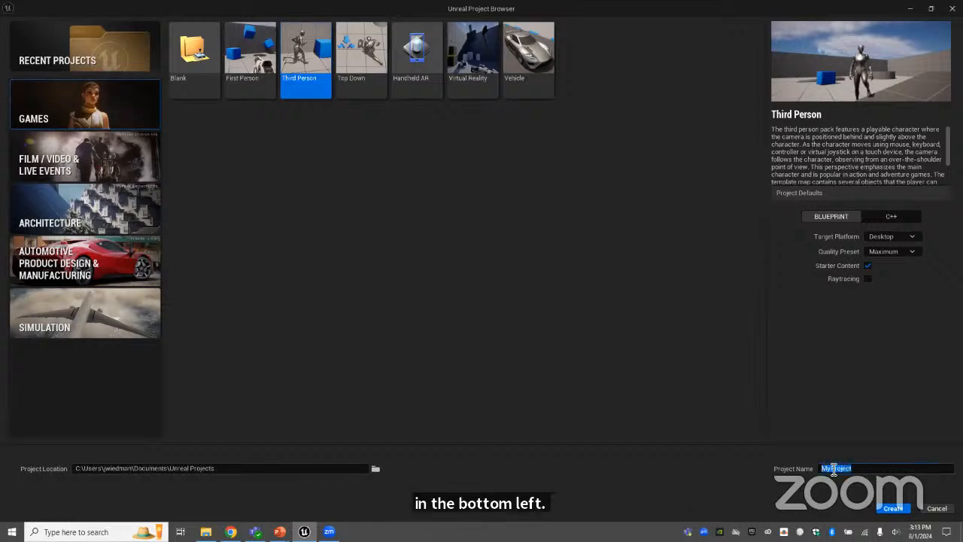
pyautogui.write('Unreal B')
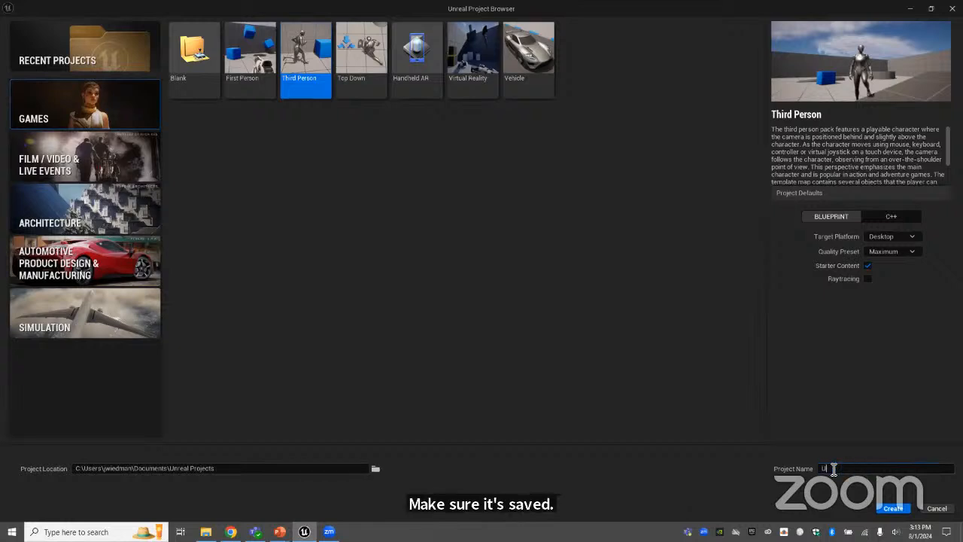
pyautogui.press('BackSpace')
pyautogui.press('BackSpace')
pyautogui.write('Basics')
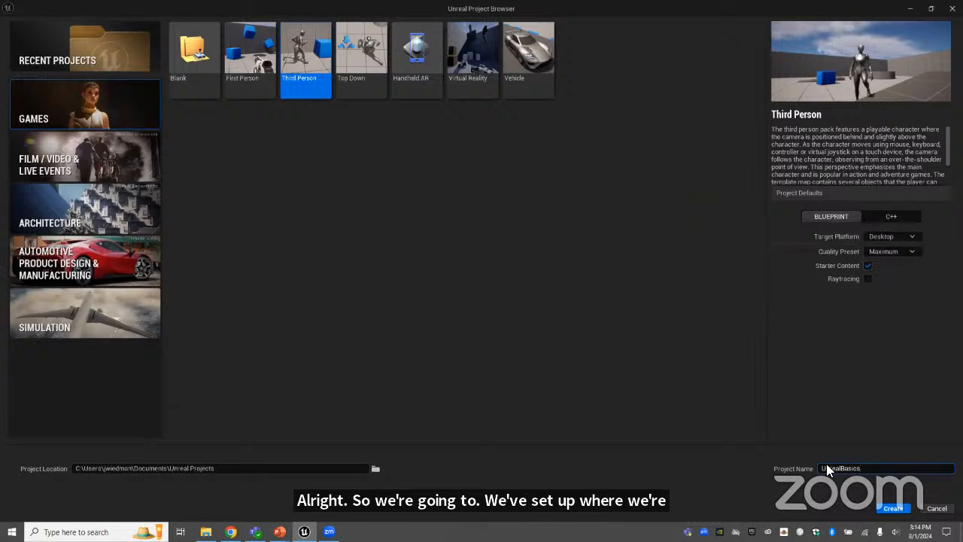
pyautogui.click(893, 508)
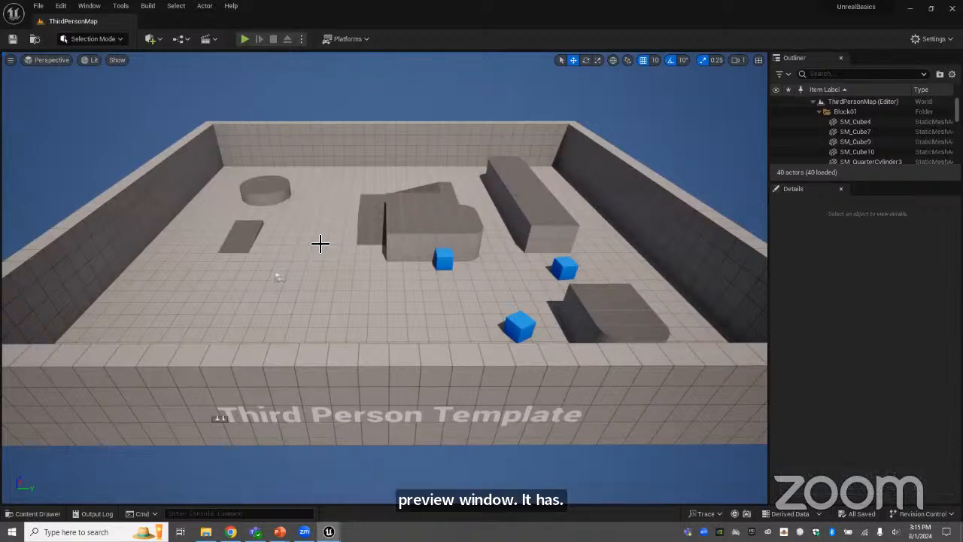
# Run the Third Person level briefly in the viewport, stop it, and look over the arena in the editor.
pyautogui.click(245, 39)
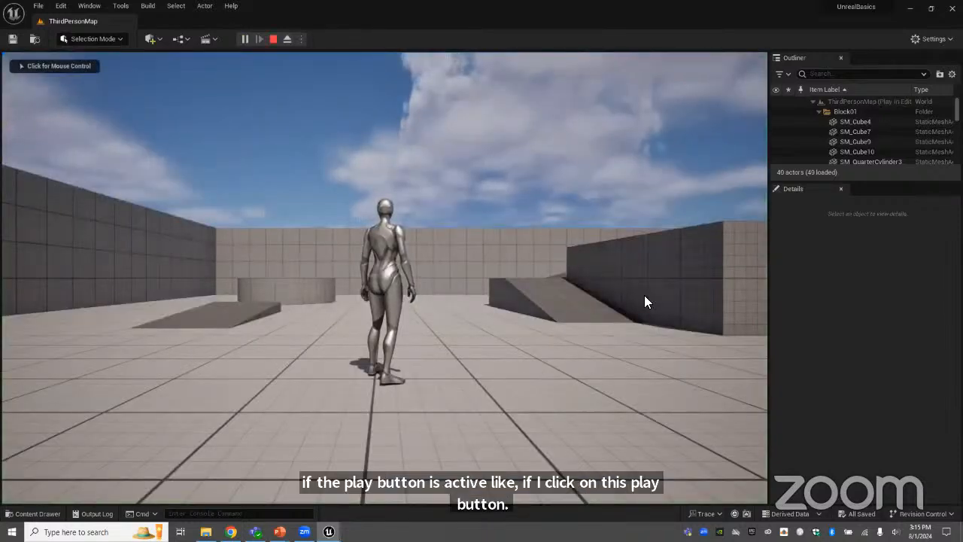
pyautogui.click(274, 39)
pyautogui.moveTo(597, 283); pyautogui.dragTo(626, 317, button='right')
pyautogui.scroll(-10, 603, 260)
pyautogui.scroll(-8, 580, 324)
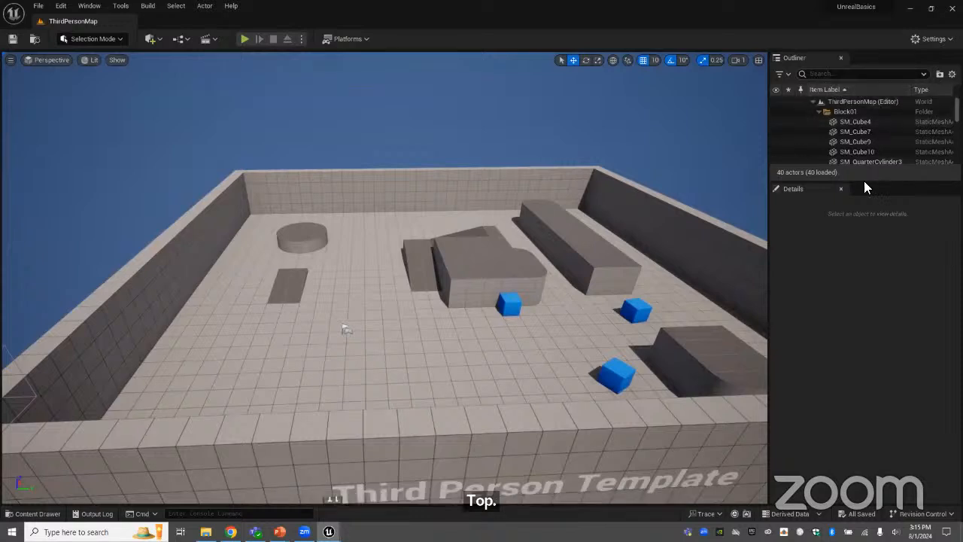
# Enlarge the level's actor list and select SM_Cube9, SM_Cube10 and SM_Cube7 one after another.
pyautogui.moveTo(866, 185); pyautogui.dragTo(877, 285)
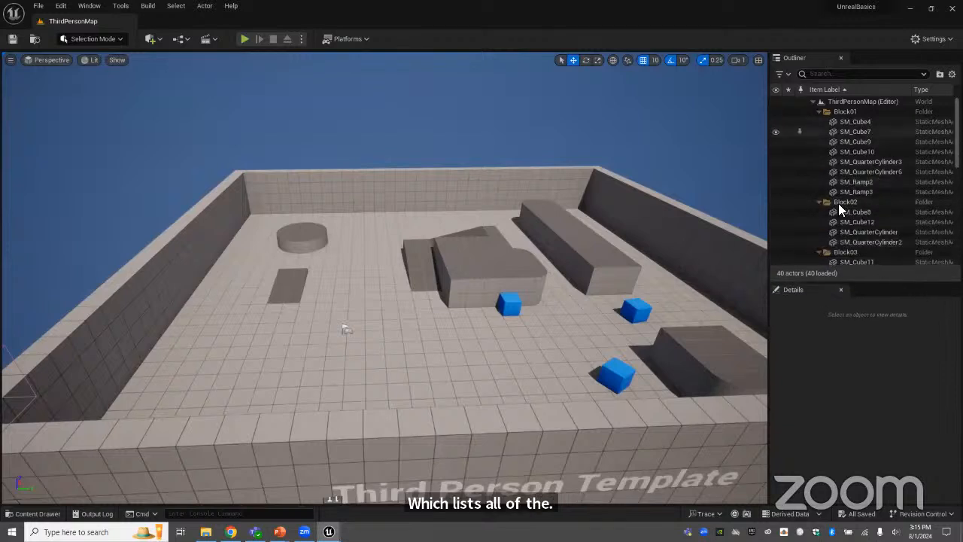
pyautogui.click(865, 142)
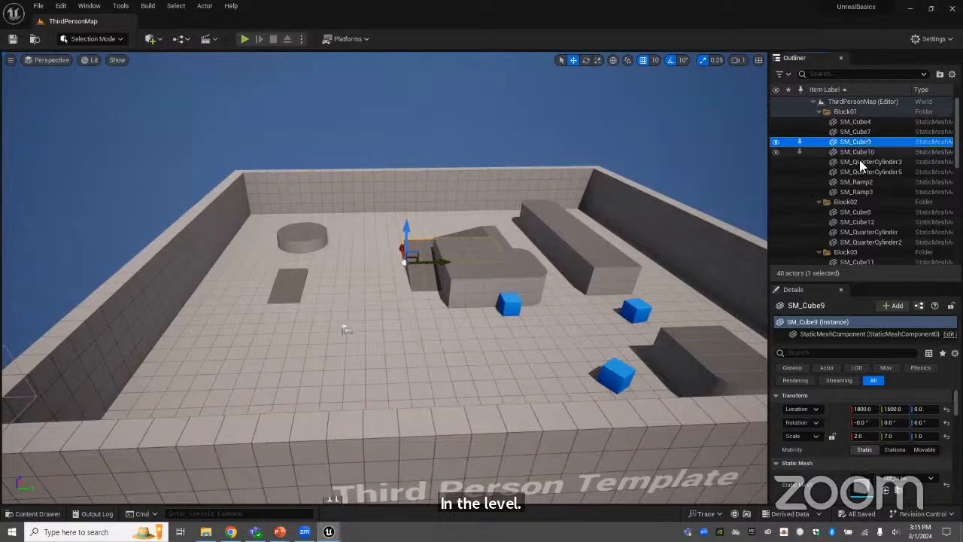
pyautogui.click(862, 154)
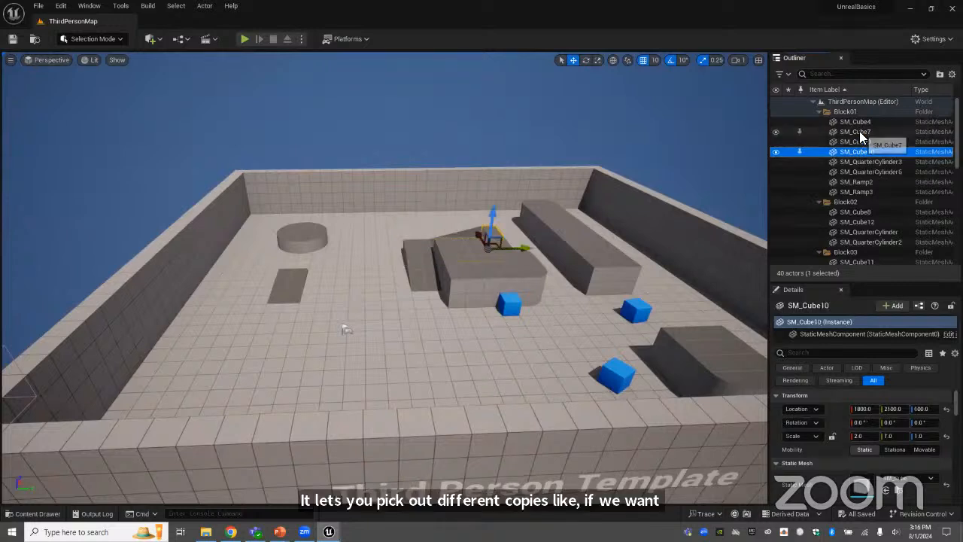
pyautogui.click(858, 132)
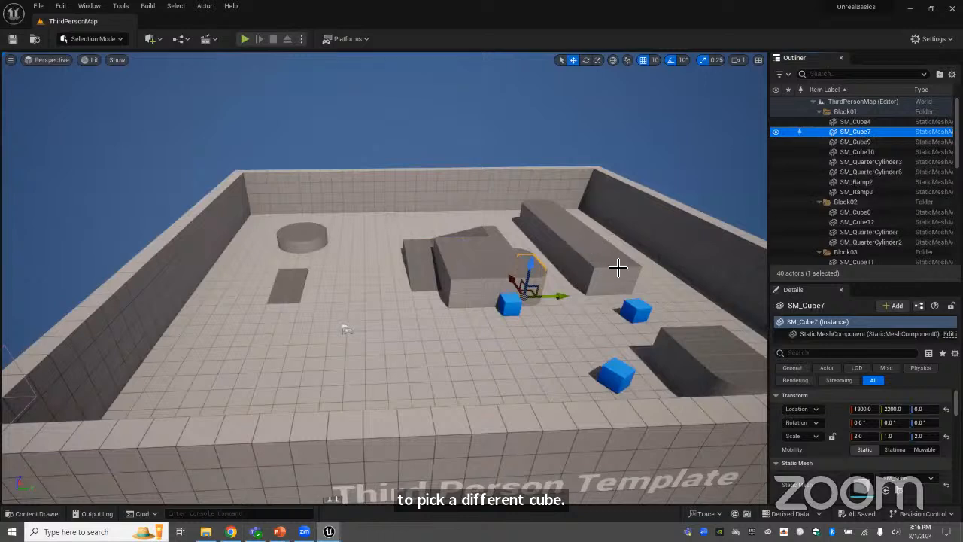
# Collapse the Block03 folder in the level's actor list and select that folder.
pyautogui.scroll(-3, 923, 197)
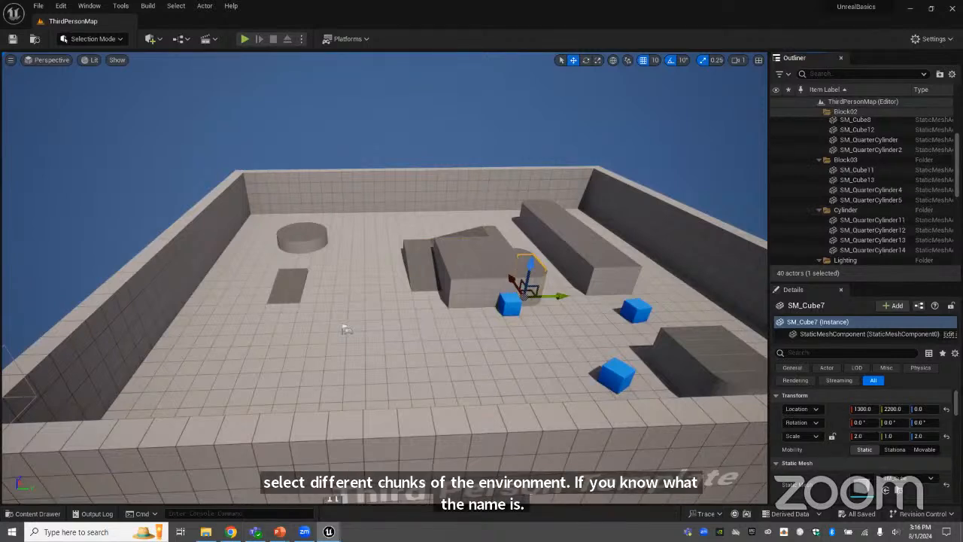
pyautogui.click(817, 159)
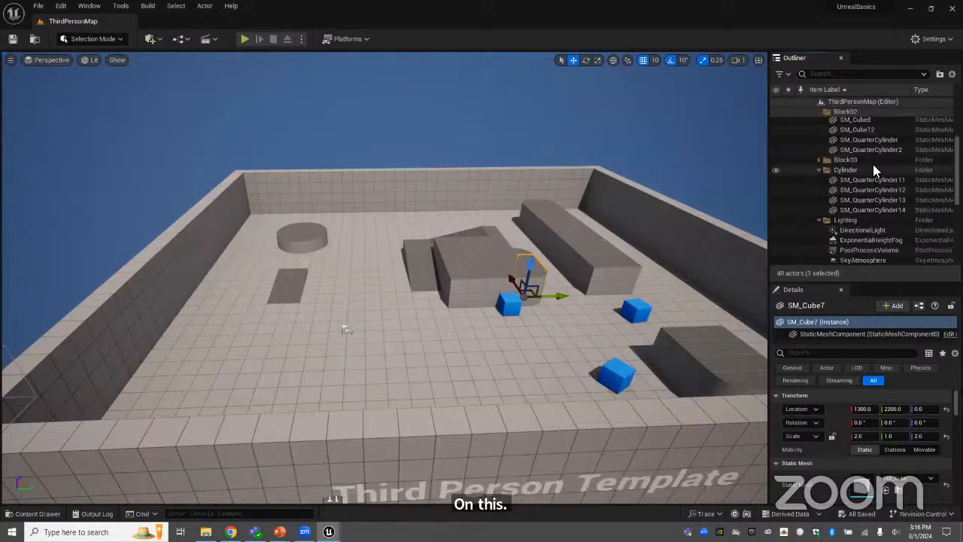
pyautogui.click(873, 163)
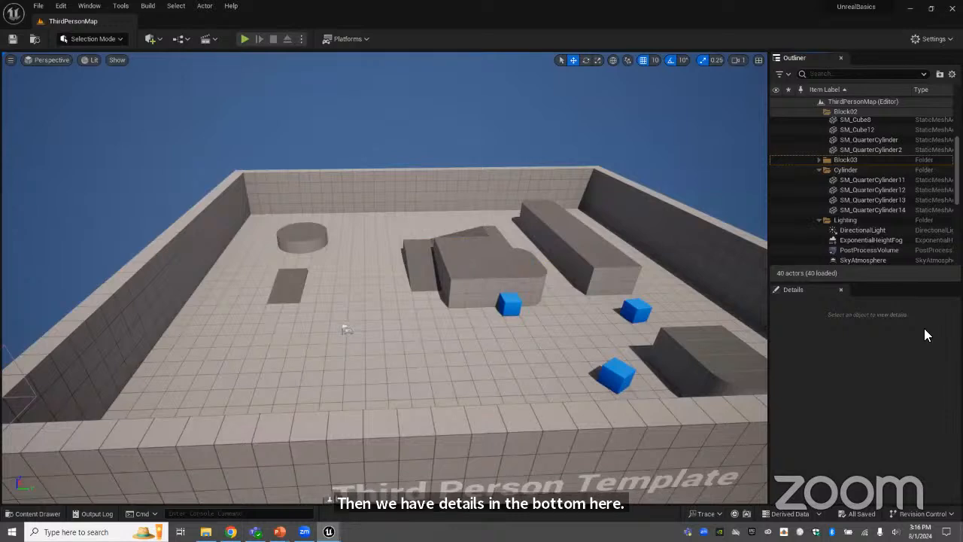
# Select SM_QuarterCylinder11 and look through its transform, material and physics properties.
pyautogui.click(867, 182)
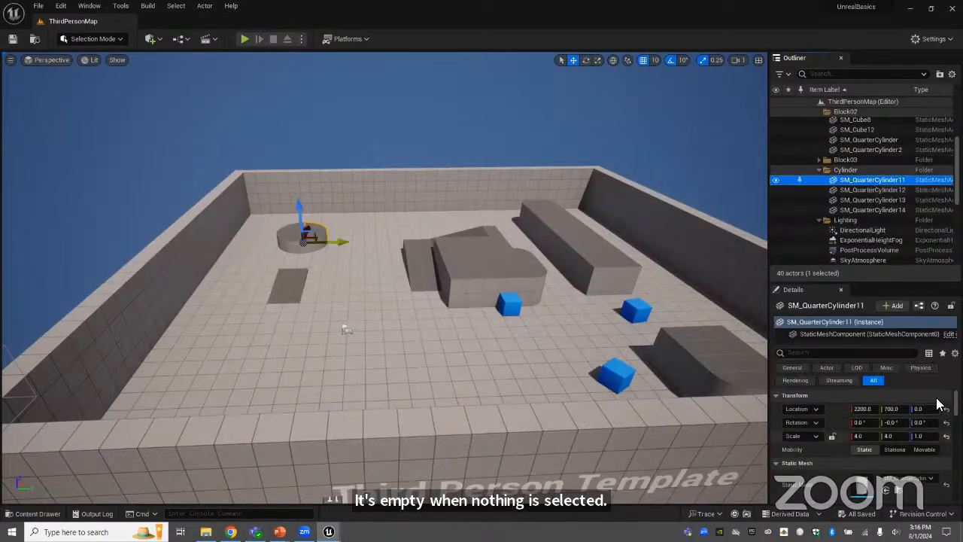
pyautogui.scroll(-2, 885, 418)
pyautogui.scroll(-1, 885, 422)
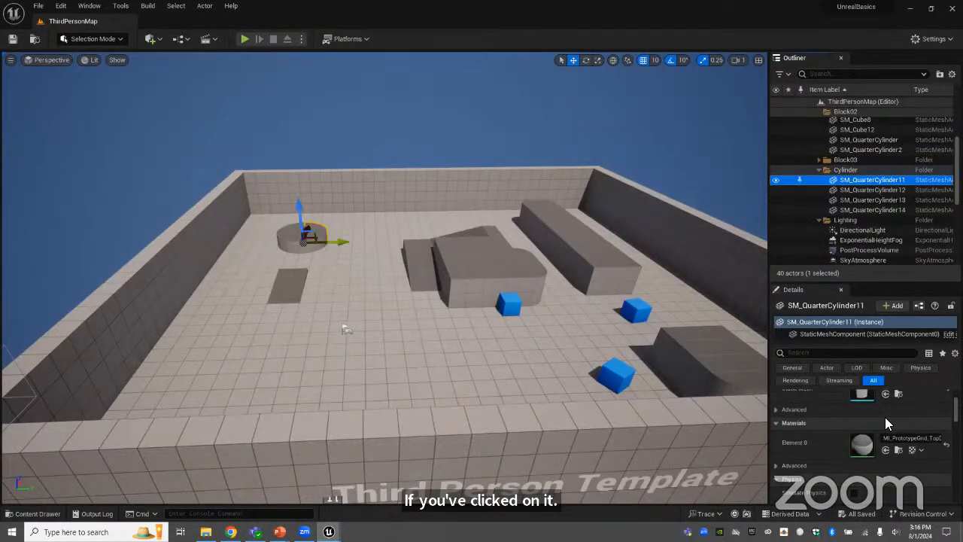
pyautogui.scroll(-1, 886, 423)
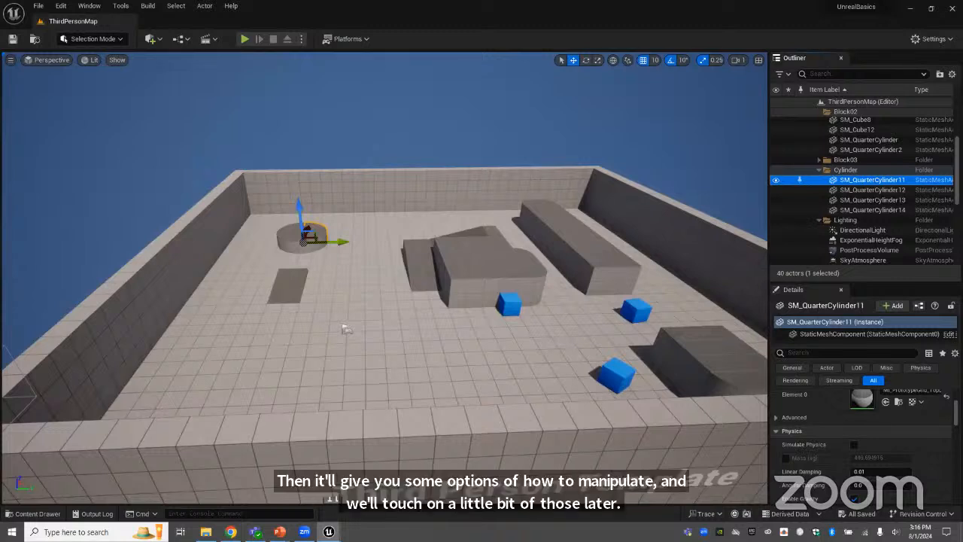
# Browse the project's starter content assets in the Maps, Audio and Architecture folders.
pyautogui.click(36, 511)
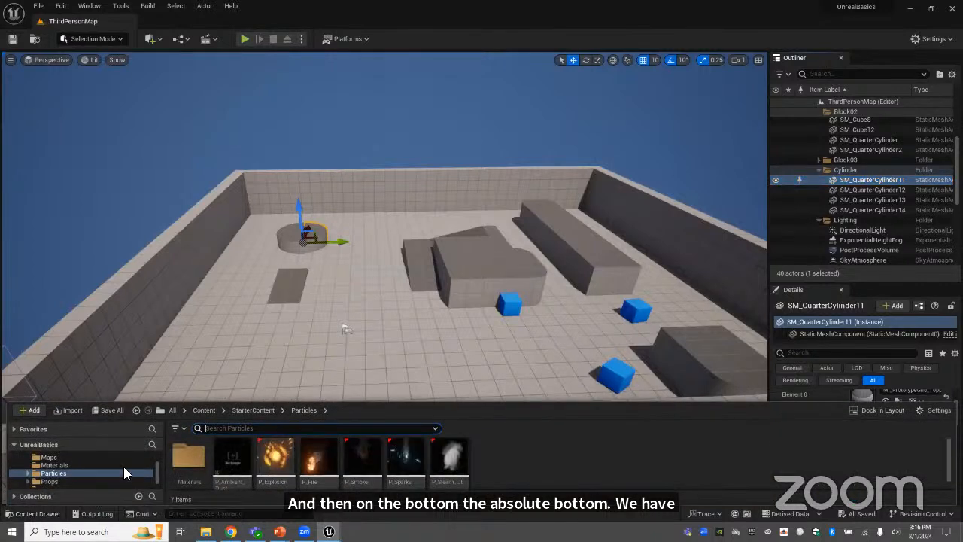
pyautogui.click(55, 457)
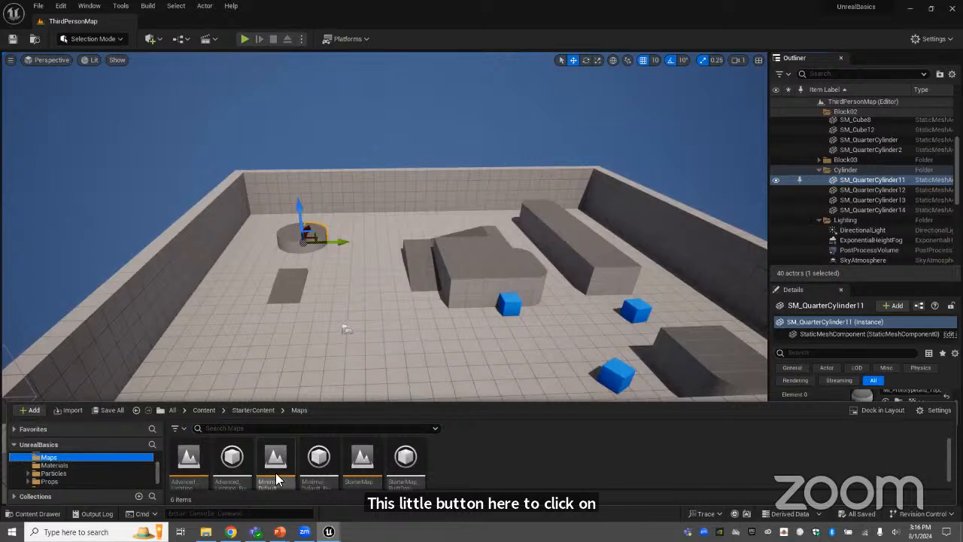
pyautogui.scroll(2, 60, 474)
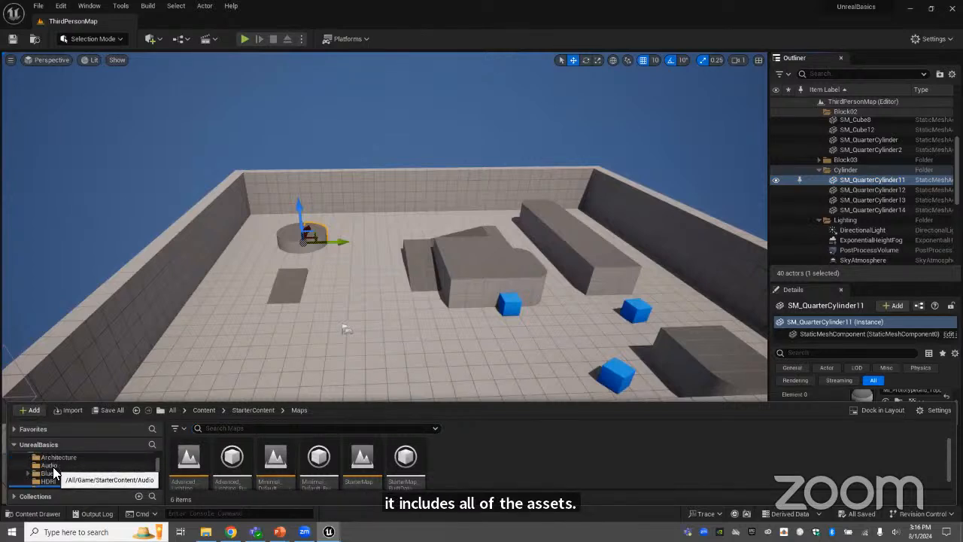
pyautogui.click(50, 466)
pyautogui.click(54, 458)
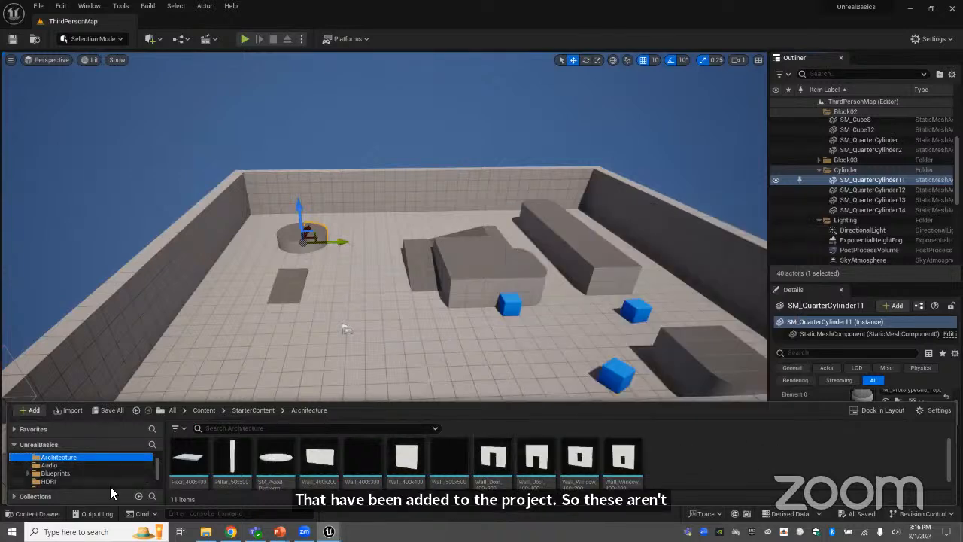
pyautogui.scroll(-2, 83, 467)
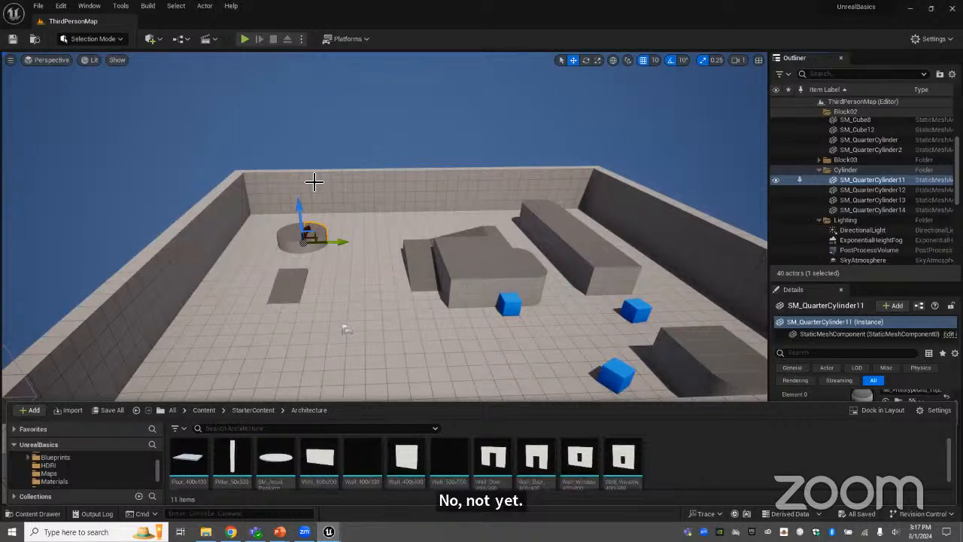
# Select the blue cube SM_ChamferCube2 and explore the arena by turning, zooming and flying the viewport camera.
pyautogui.click(636, 308)
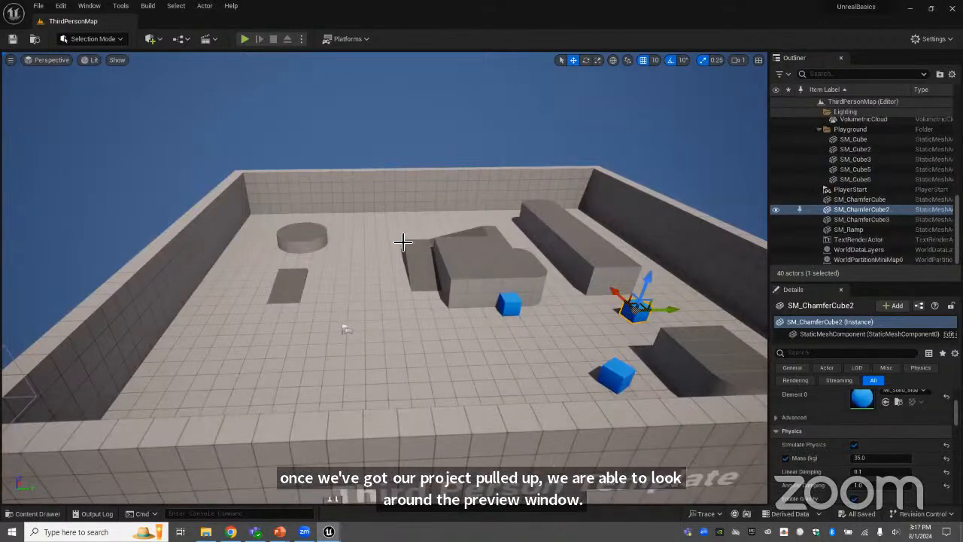
pyautogui.moveTo(347, 328); pyautogui.dragTo(233, 352, button='right')
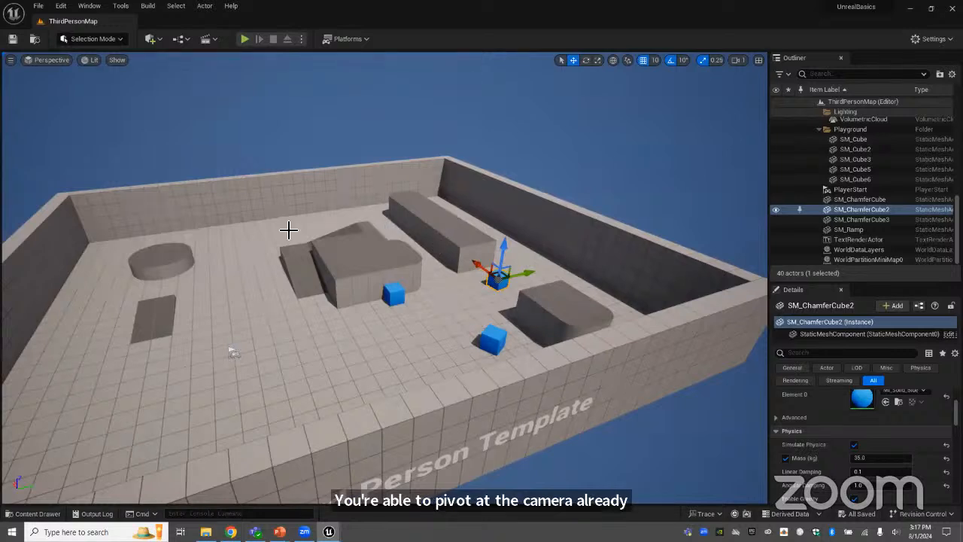
pyautogui.moveTo(65, 215); pyautogui.dragTo(65, 216, button='right')
pyautogui.moveTo(127, 228); pyautogui.dragTo(127, 228, button='right')
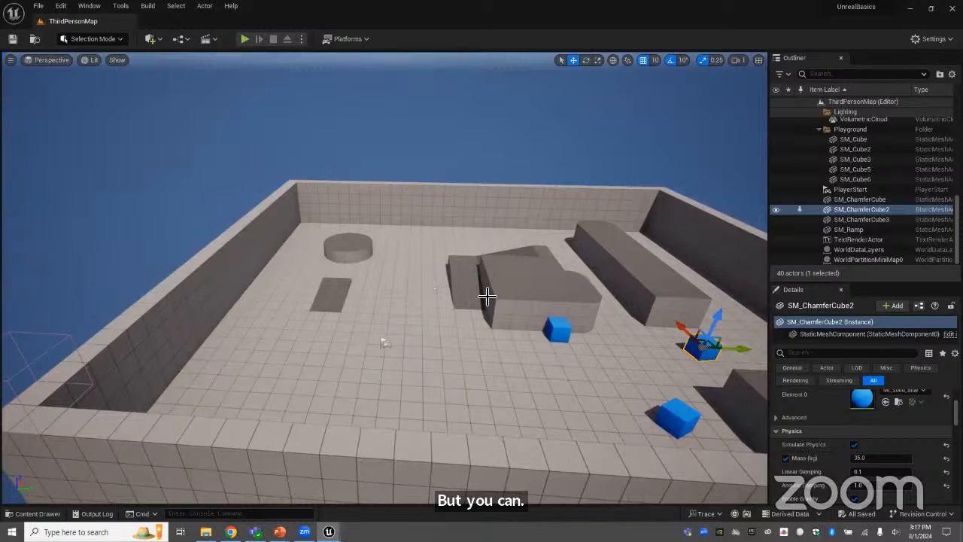
pyautogui.scroll(1, 556, 342)
pyautogui.scroll(-2, 556, 342)
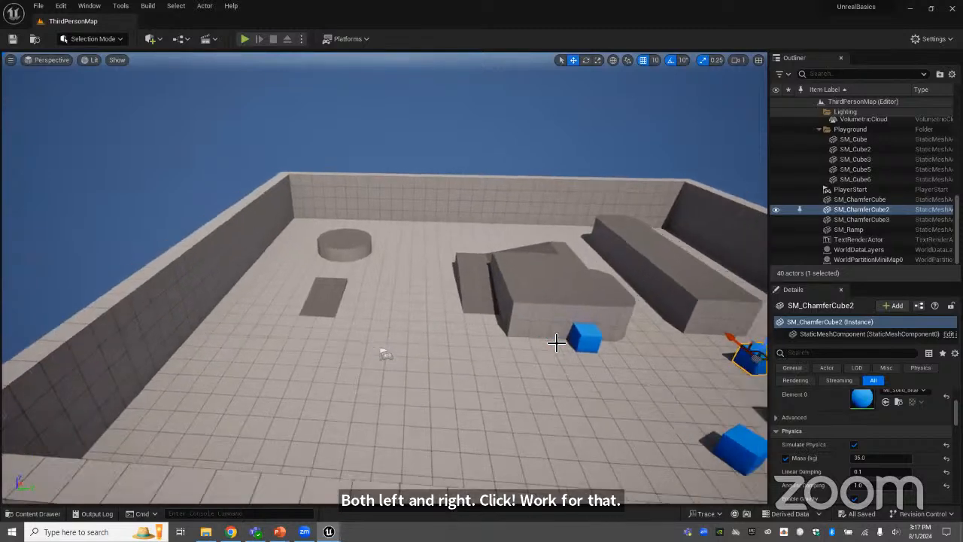
pyautogui.scroll(-2, 556, 342)
pyautogui.moveTo(565, 352); pyautogui.dragTo(566, 351, button='right')
pyautogui.scroll(-2, 337, 366)
pyautogui.scroll(3, 311, 331)
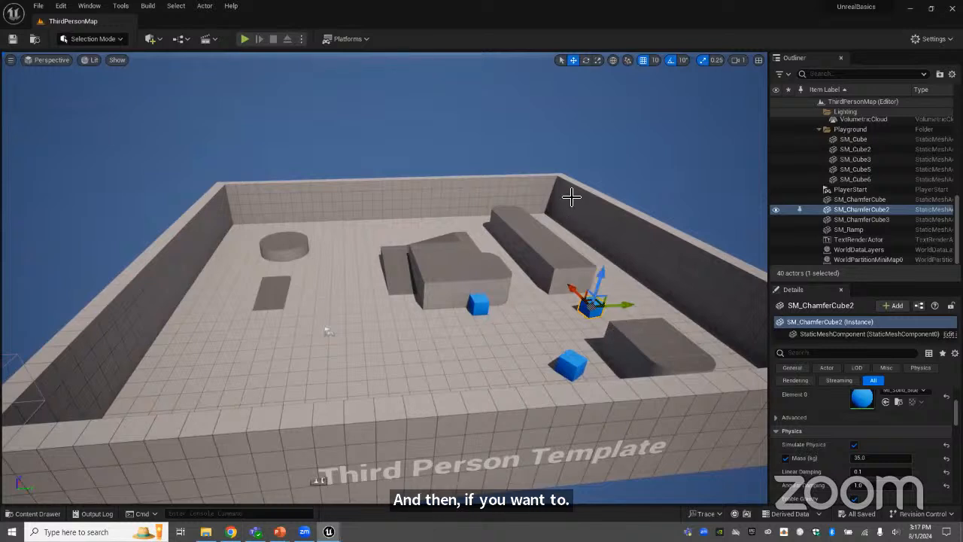
pyautogui.moveTo(572, 197); pyautogui.dragTo(564, 169, button='right')
pyautogui.press('s')
pyautogui.press('w')
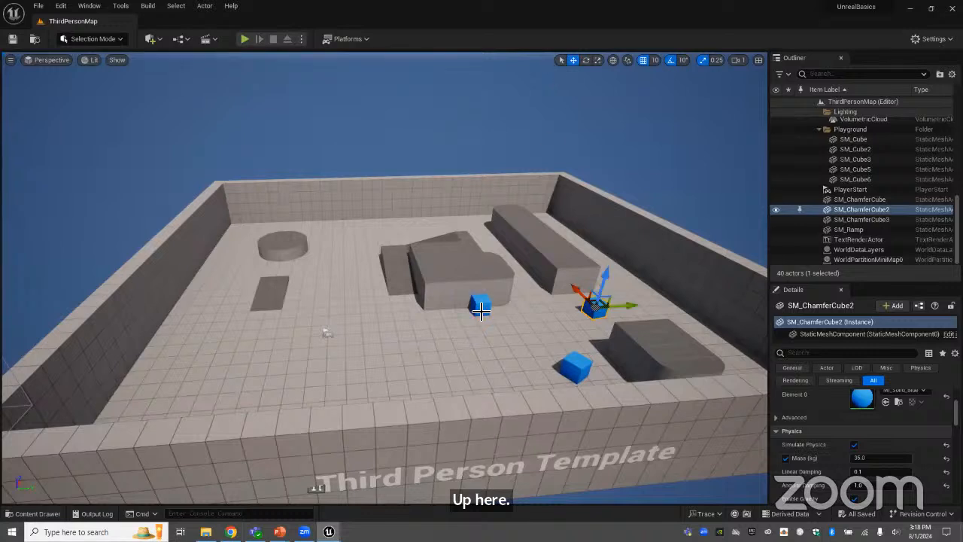
# Switch to the plain selection tool and pick the two other blue cubes and the long grey block in turn.
pyautogui.click(561, 61)
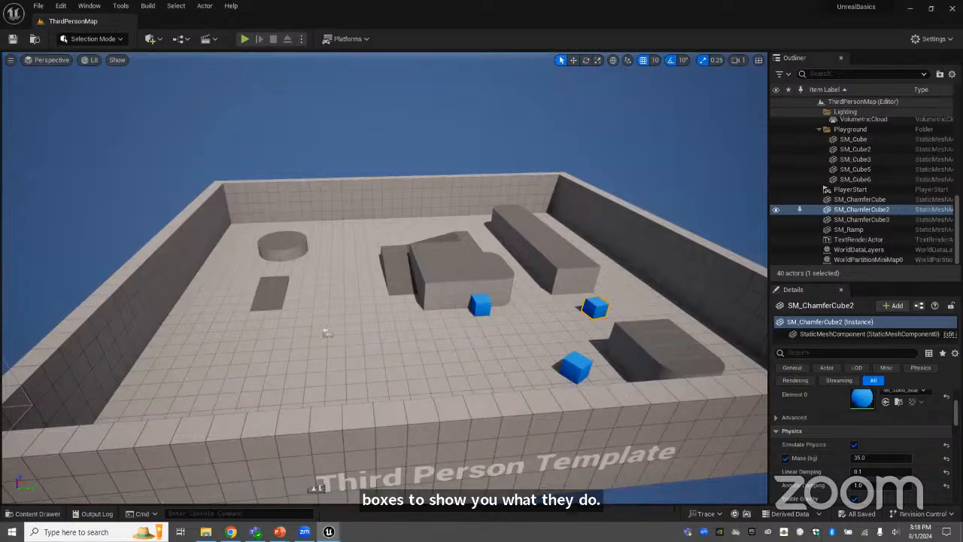
pyautogui.click(575, 367)
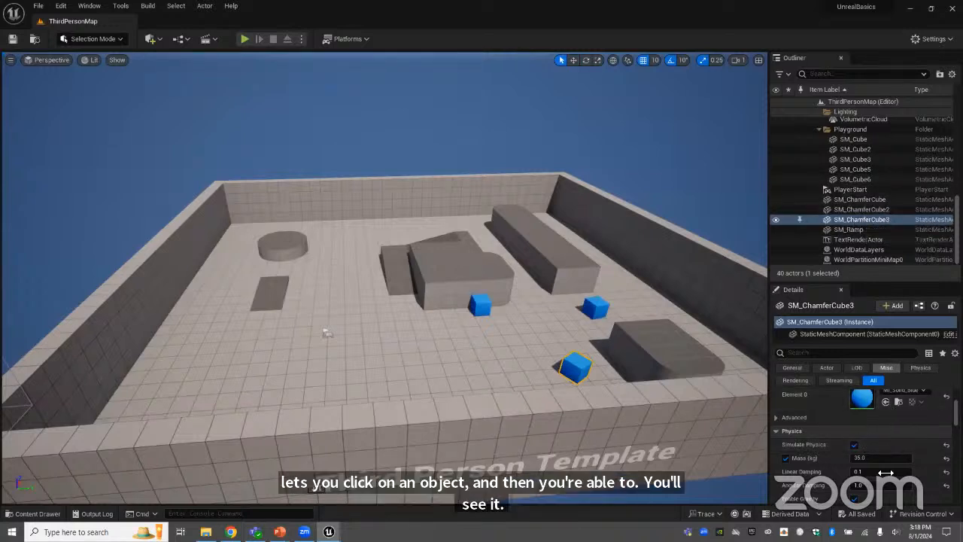
pyautogui.click(482, 304)
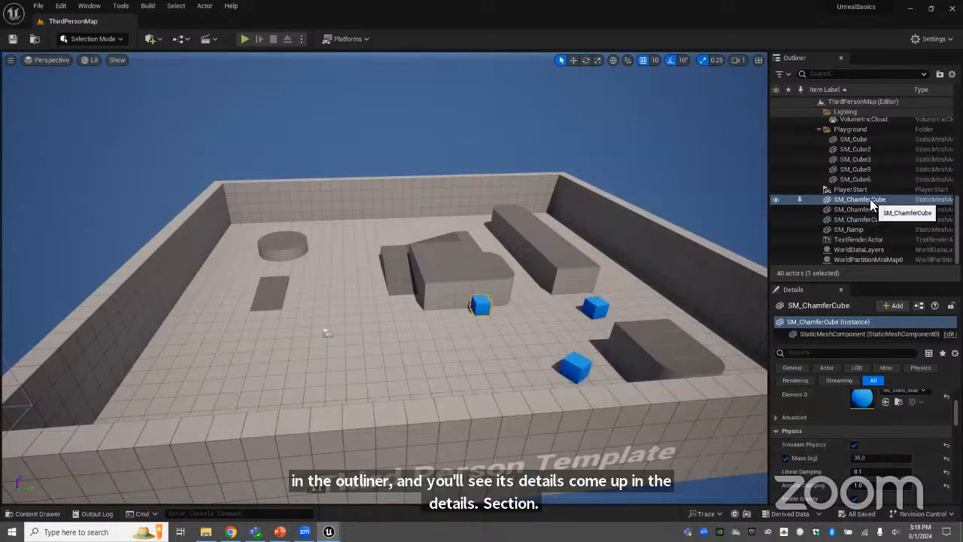
pyautogui.click(547, 244)
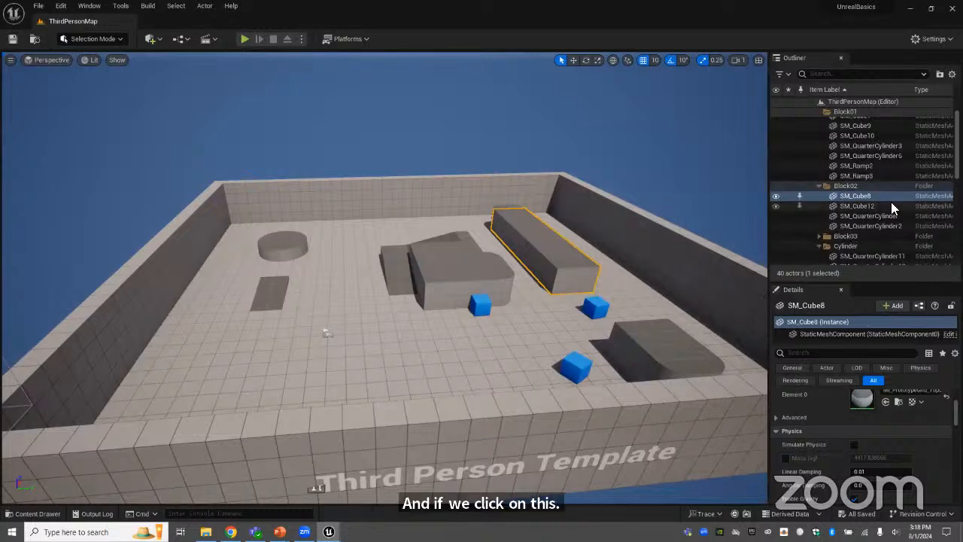
# With the Move tool, lift the blue cube SM_ChamferCube2 to a height of about 460 and shift it along Y to about 1180.
pyautogui.click(572, 61)
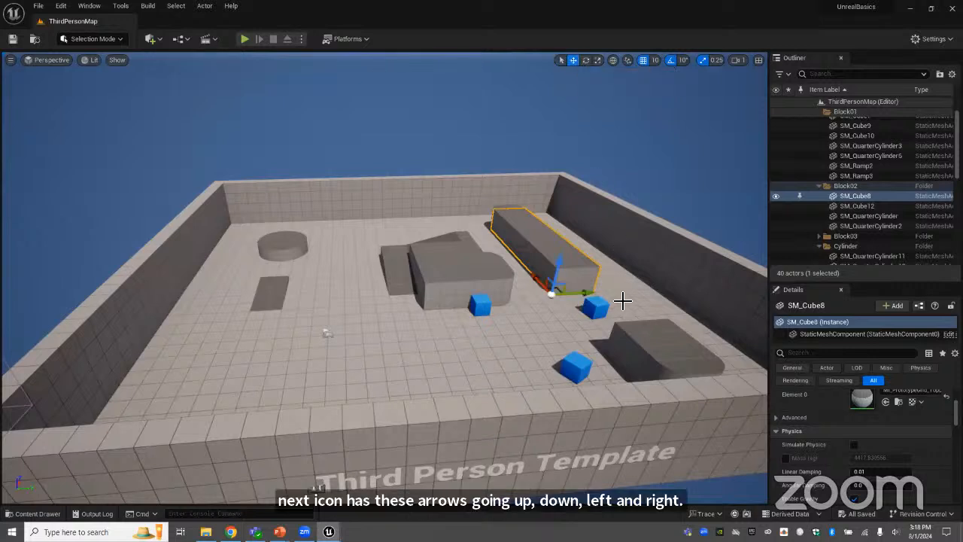
pyautogui.click(595, 306)
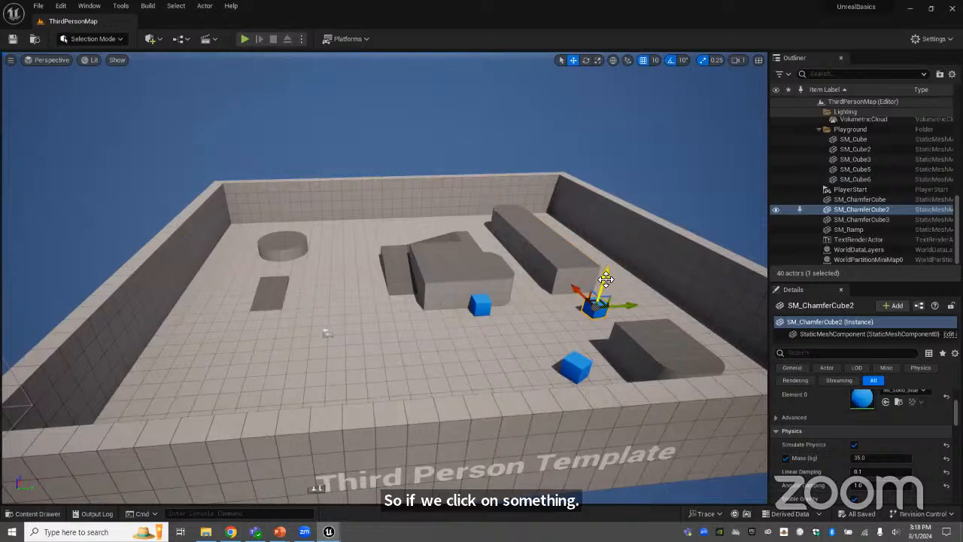
pyautogui.press('g')
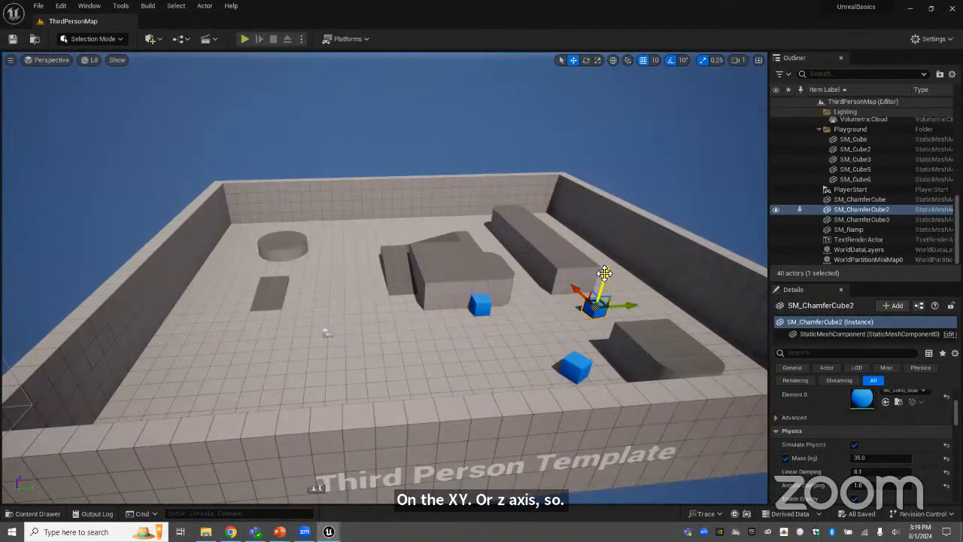
pyautogui.moveTo(611, 276); pyautogui.dragTo(630, 216)
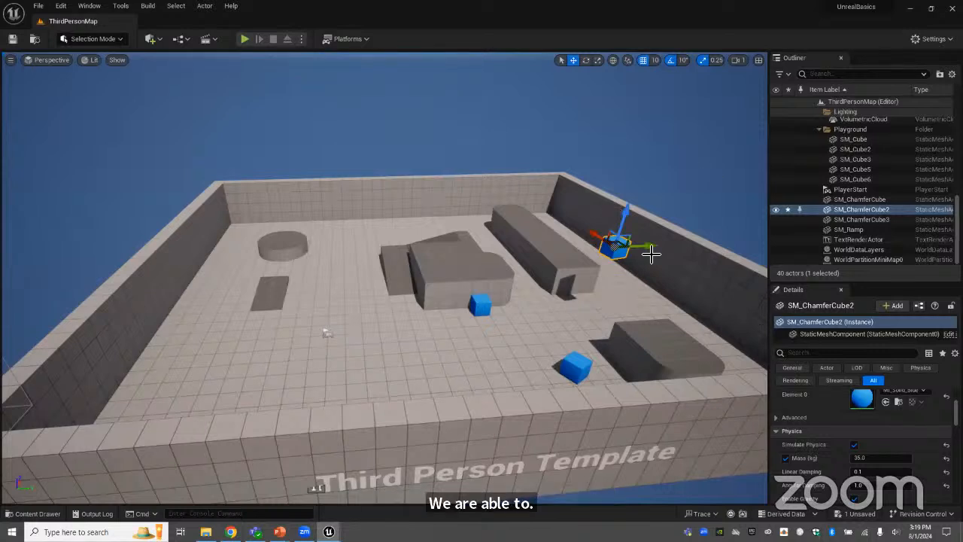
pyautogui.moveTo(647, 249); pyautogui.dragTo(370, 256)
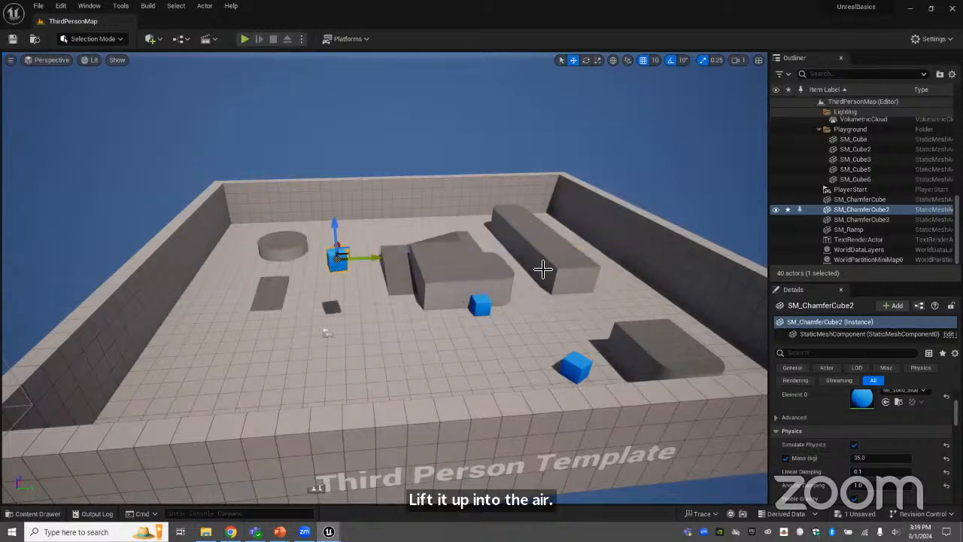
# Rotate the lifted blue cube about 40 degrees around its X axis with the Rotate tool.
pyautogui.click(586, 61)
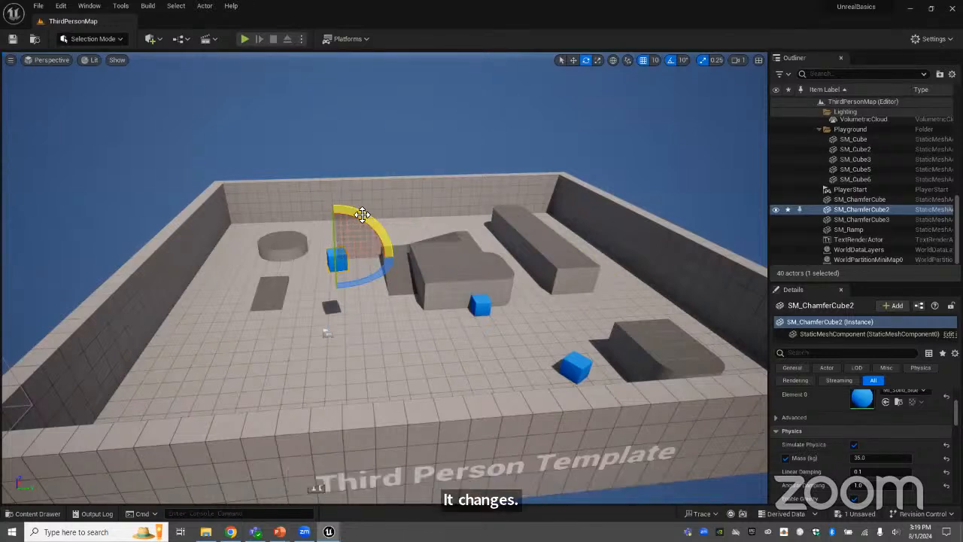
pyautogui.moveTo(357, 217)
pyautogui.mouseDown()
pyautogui.moveTo(377, 215)
pyautogui.moveTo(395, 233)
pyautogui.moveTo(364, 207)
pyautogui.moveTo(389, 230)
pyautogui.moveTo(376, 214)
pyautogui.mouseUp()
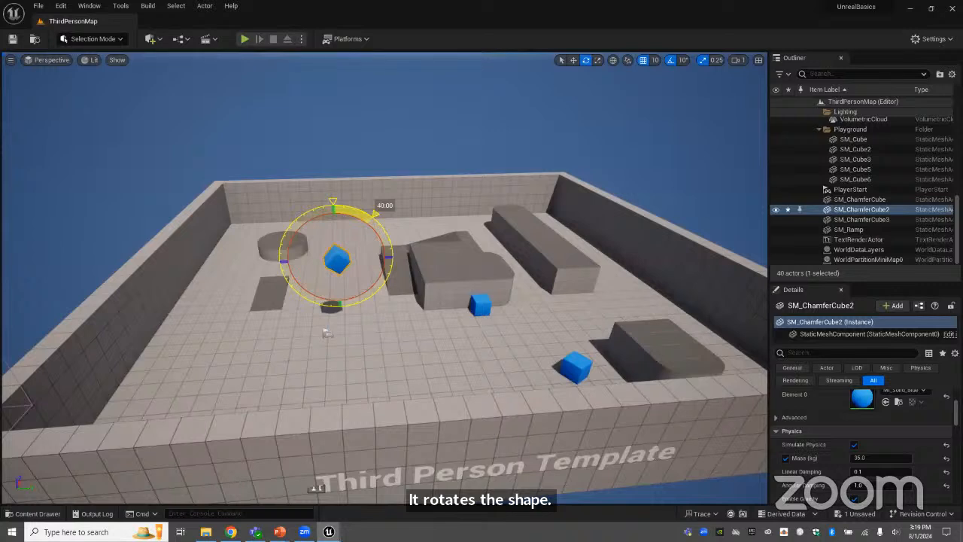
pyautogui.moveTo(375, 213); pyautogui.dragTo(372, 218)
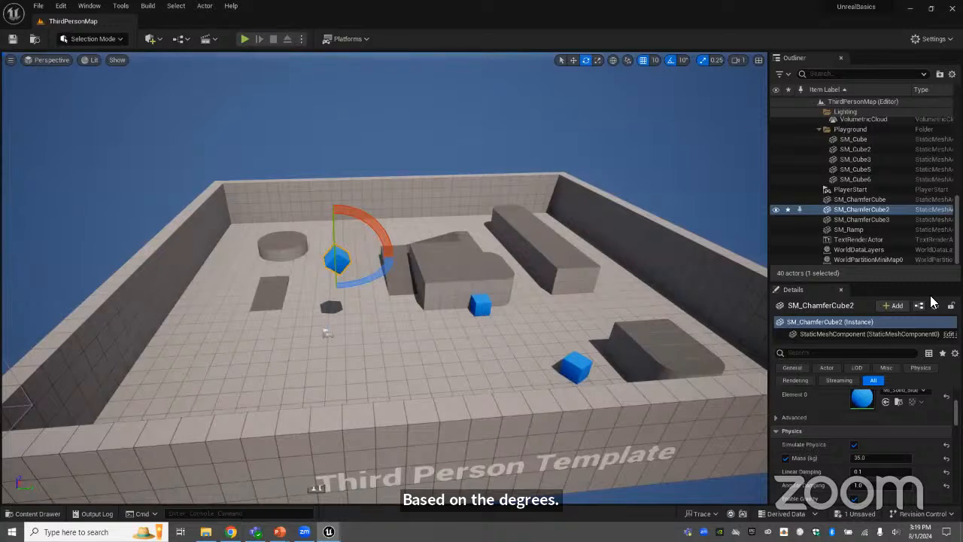
# Scale the rotated blue cube unevenly with the Scale tool, to about 0.5 in Y and 2.25 in Z.
pyautogui.click(600, 58)
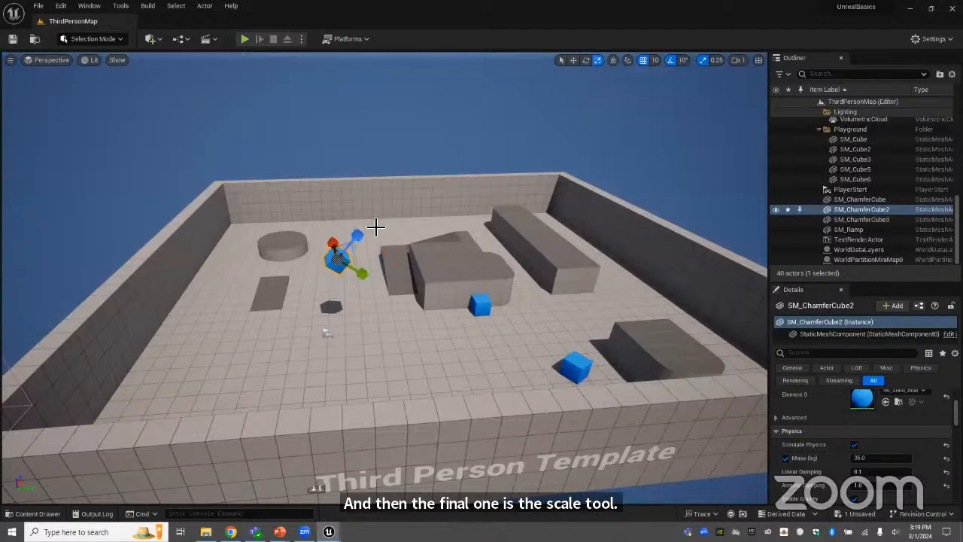
pyautogui.moveTo(359, 236); pyautogui.dragTo(363, 276)
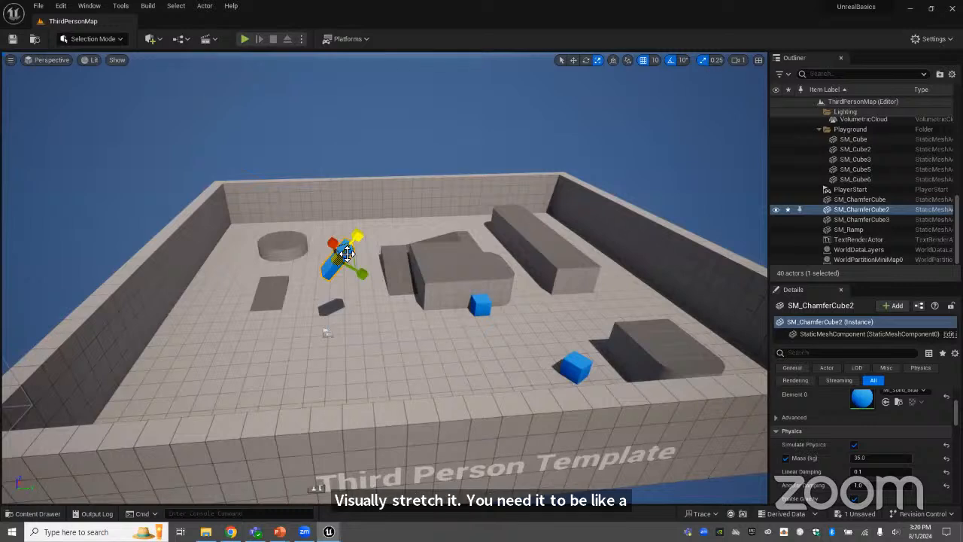
# Set the Y and Z scale of SM_ChamferCube2 back to 1.
pyautogui.scroll(1, 873, 454)
pyautogui.scroll(5, 873, 451)
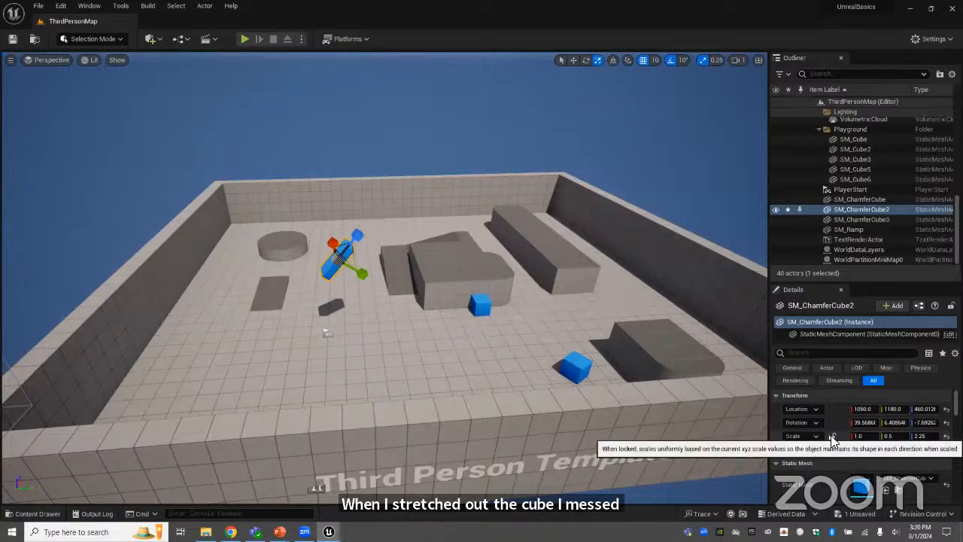
pyautogui.click(895, 437)
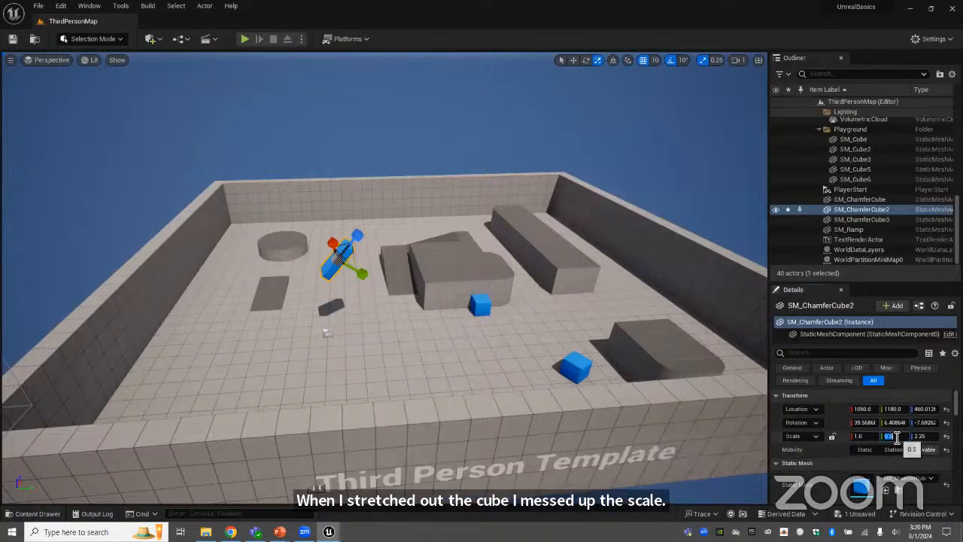
pyautogui.write('1')
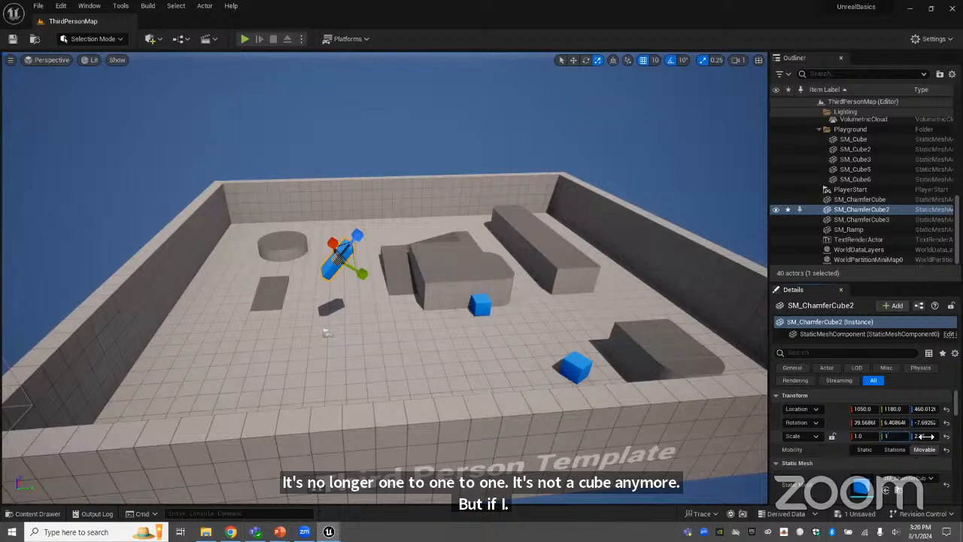
pyautogui.press('Tab')
pyautogui.write('1')
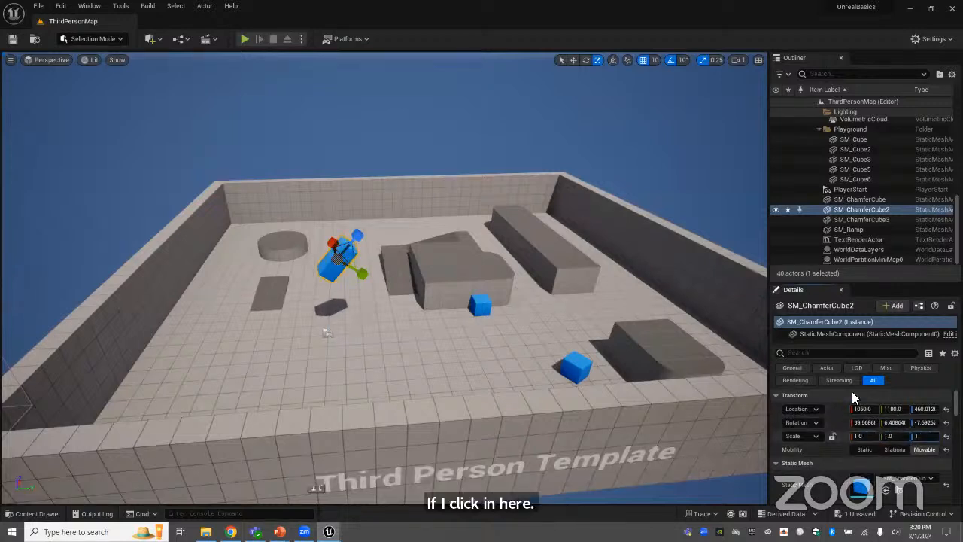
pyautogui.click(900, 437)
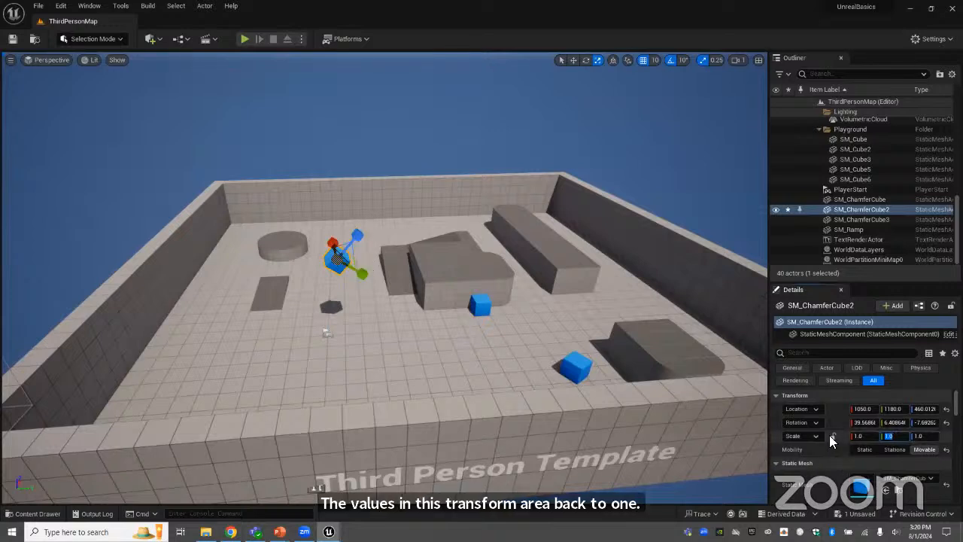
# Lock the blue cube's scale proportions, try scaling it uniformly from its centre, and return to the Move tool.
pyautogui.click(832, 436)
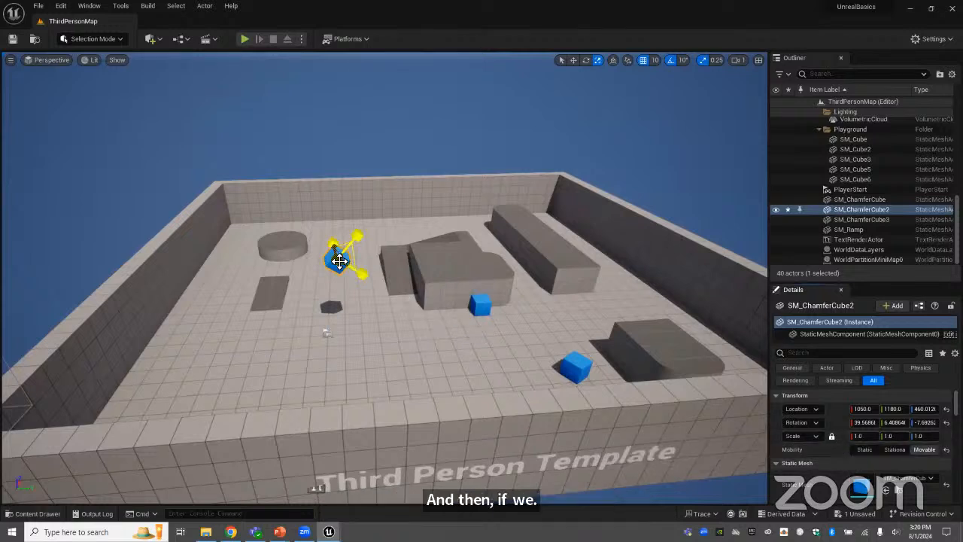
pyautogui.moveTo(337, 260); pyautogui.dragTo(339, 260)
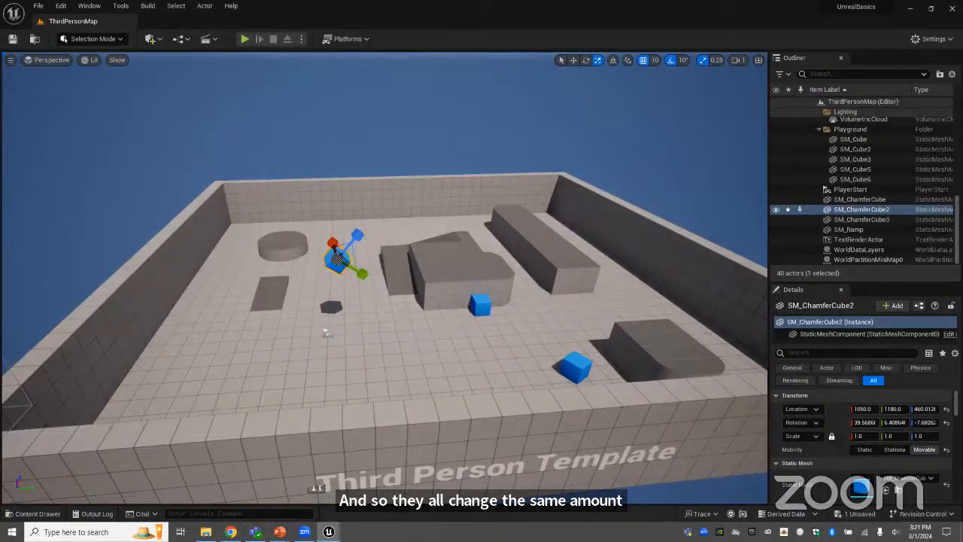
pyautogui.click(573, 61)
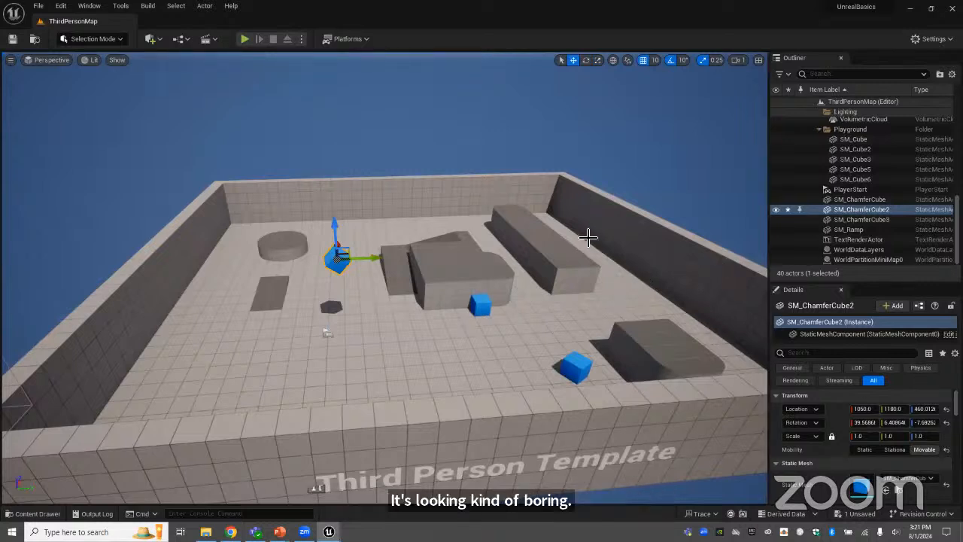
# Look over the options for adding content to the project and bring the Content Browser into focus.
pyautogui.click(157, 42)
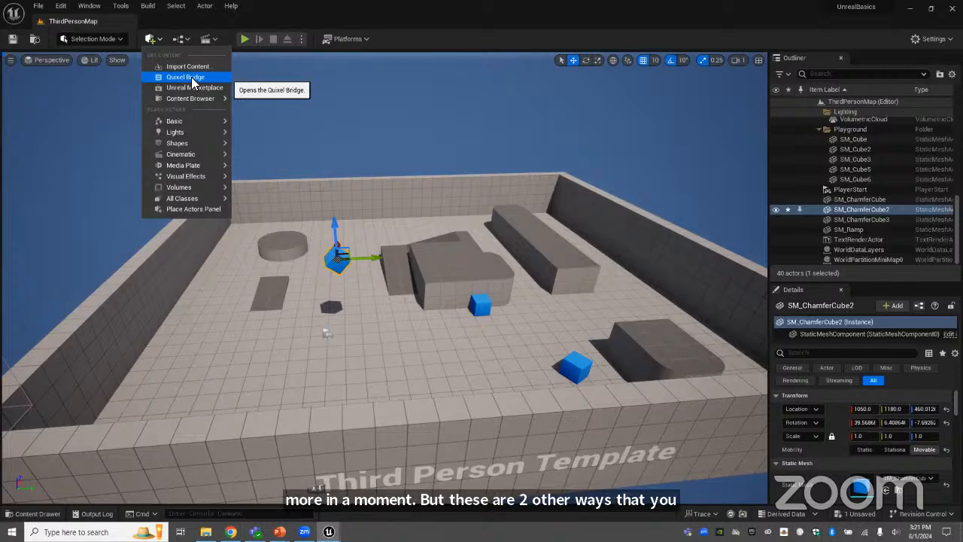
pyautogui.moveTo(212, 99)
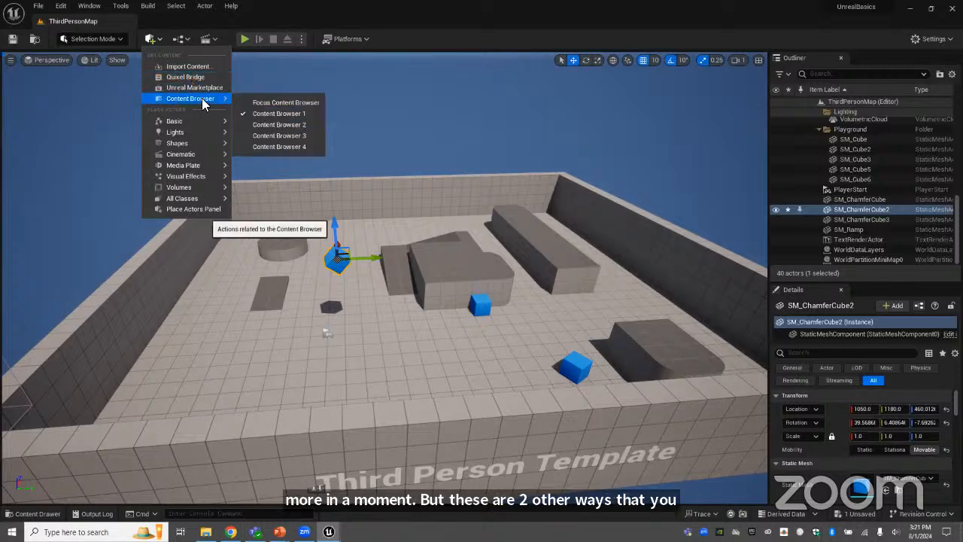
pyautogui.click(264, 103)
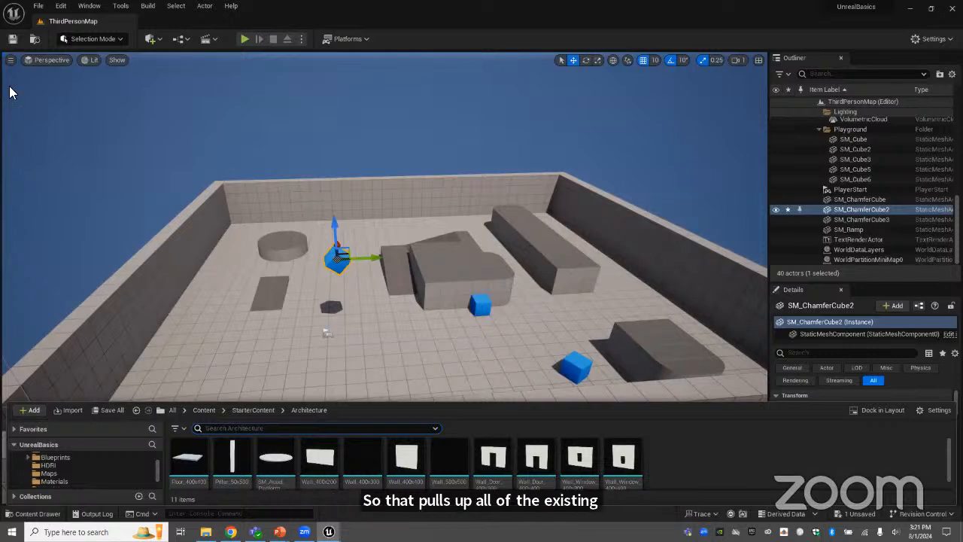
# Add a basic Cube shape to the level.
pyautogui.click(158, 41)
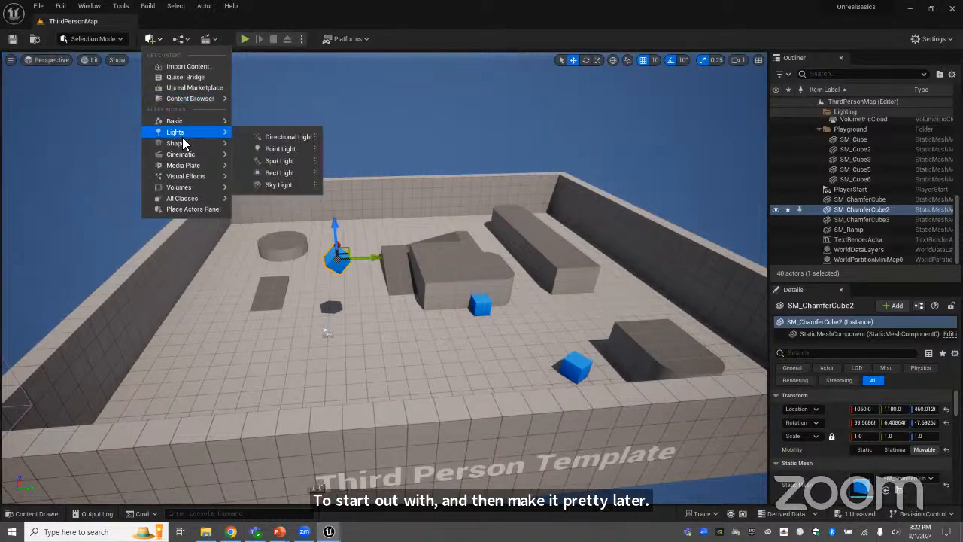
pyautogui.moveTo(182, 143)
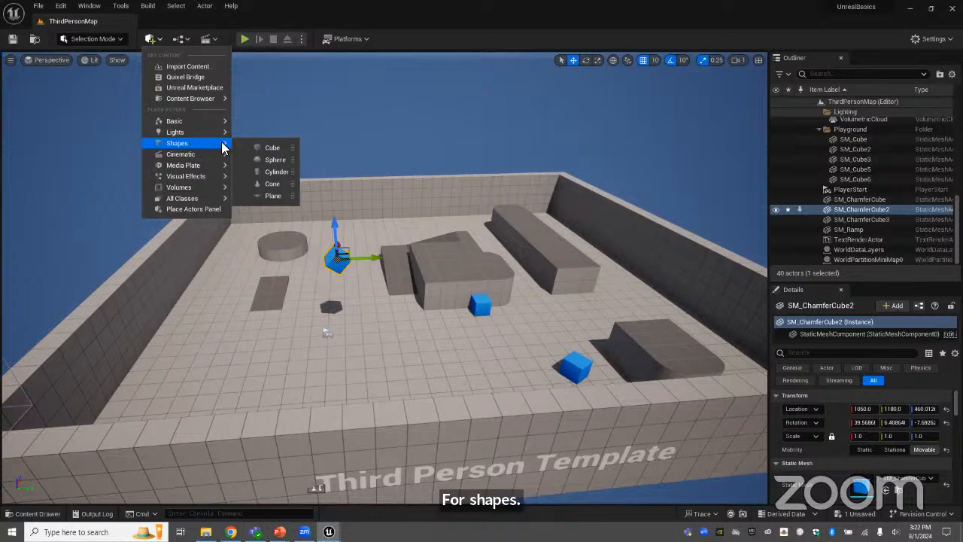
pyautogui.click(274, 153)
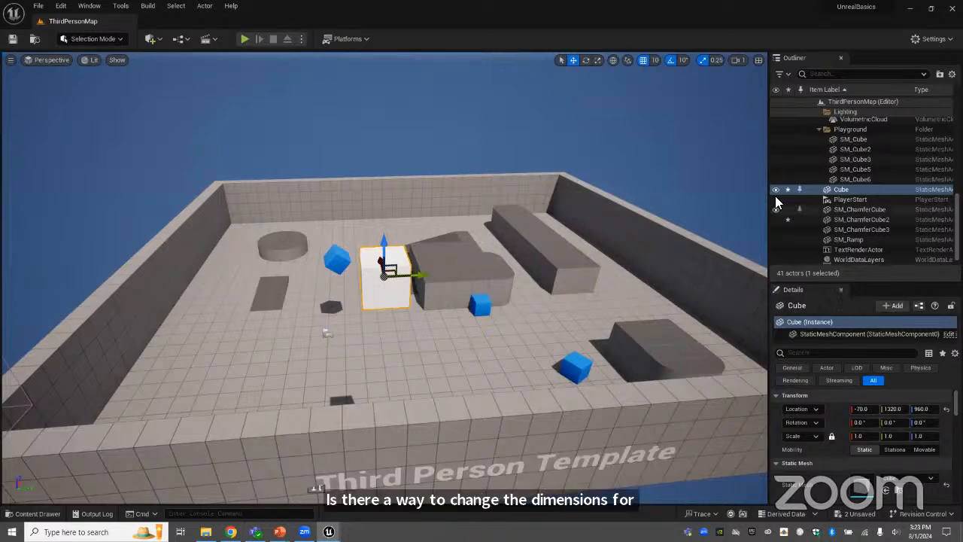
# Select SM_Cube, SM_Cube2 and SM_Cube3 together to view their shared properties, and reduce the selection to SM_Cube alone.
pyautogui.click(863, 140)
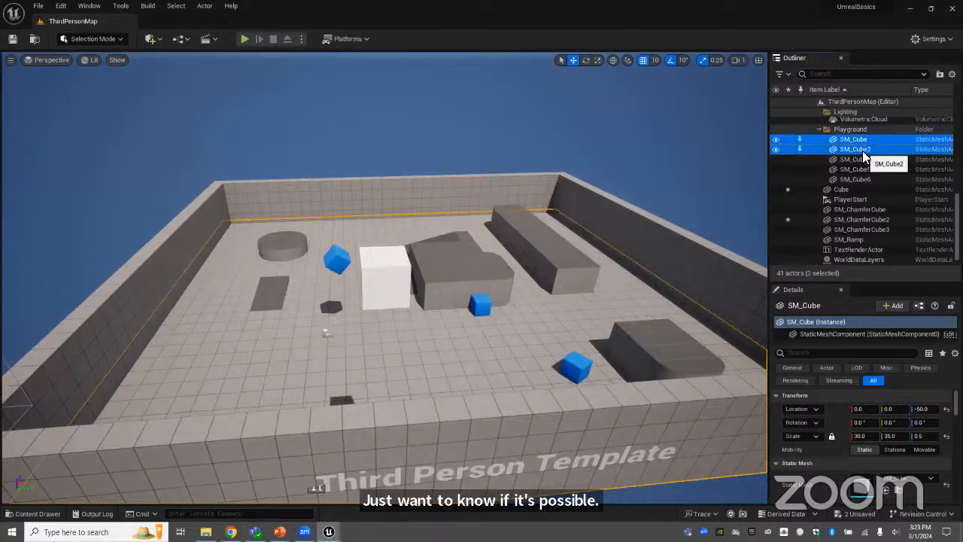
pyautogui.keyDown('ctrl'); pyautogui.click(862, 150); pyautogui.keyUp('ctrl')
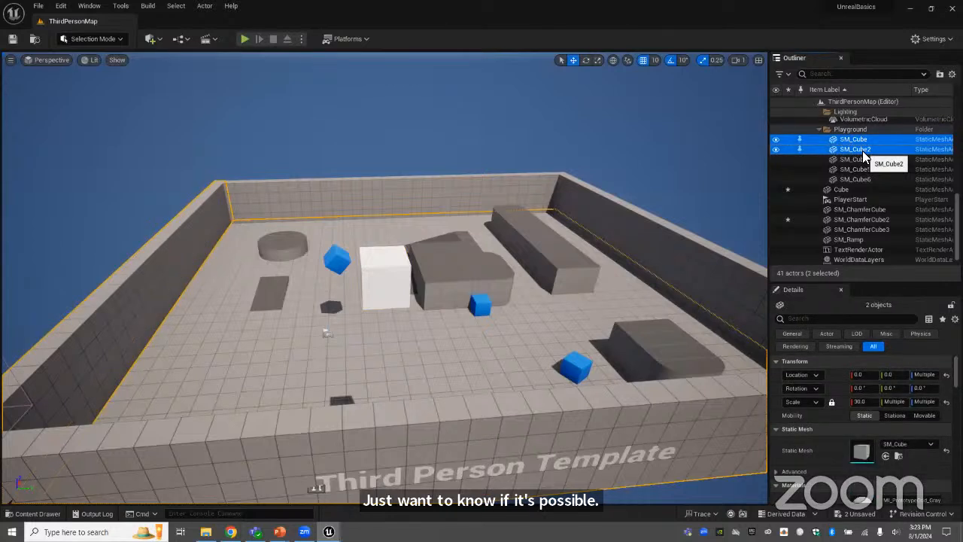
pyautogui.keyDown('ctrl'); pyautogui.click(863, 161); pyautogui.keyUp('ctrl')
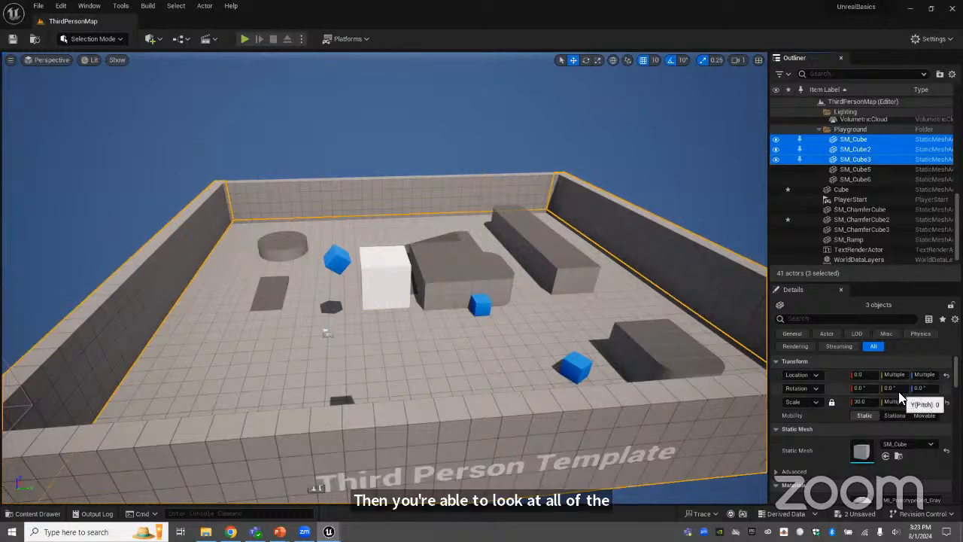
pyautogui.click(856, 149)
pyautogui.click(862, 141)
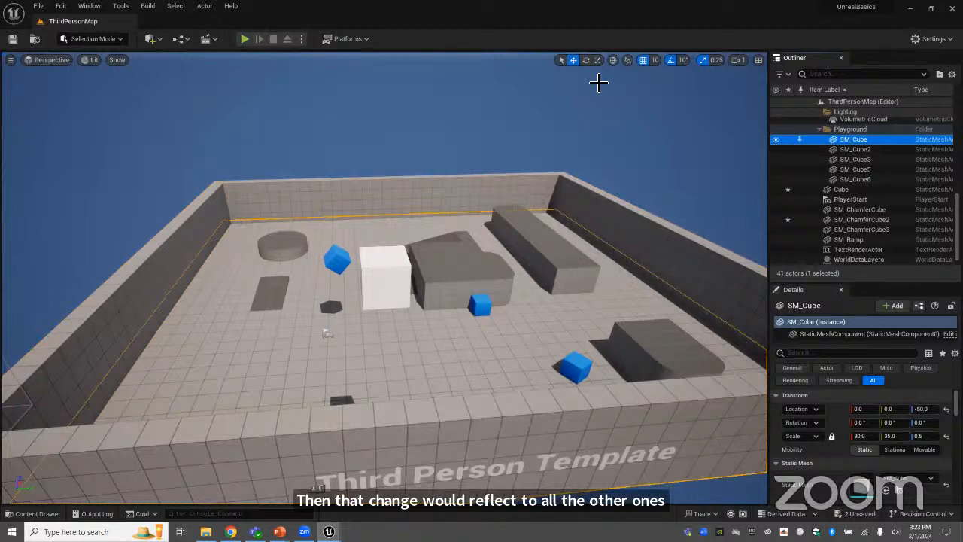
# Select the new white cube and move it into the arena at X 220 and Z 570.
pyautogui.click(382, 279)
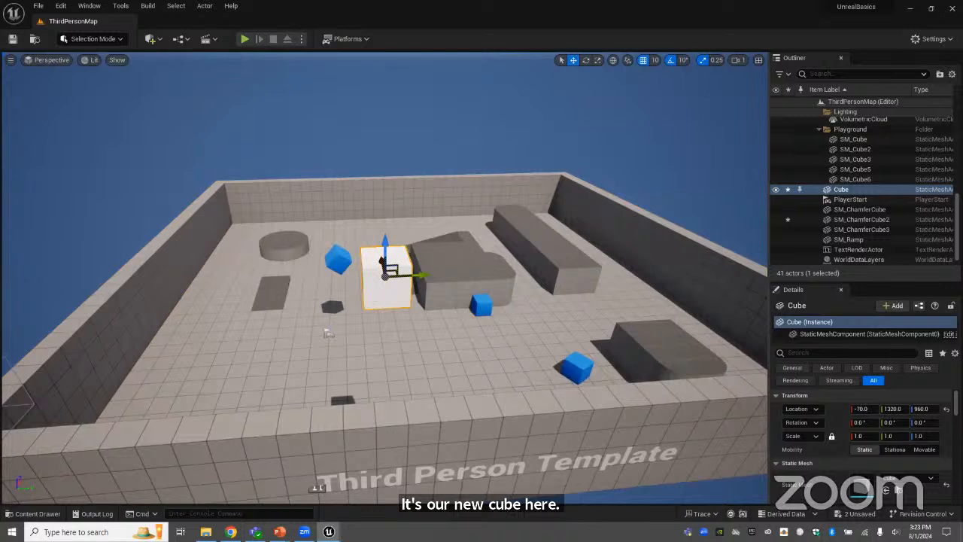
pyautogui.moveTo(368, 218); pyautogui.dragTo(368, 248, button='right')
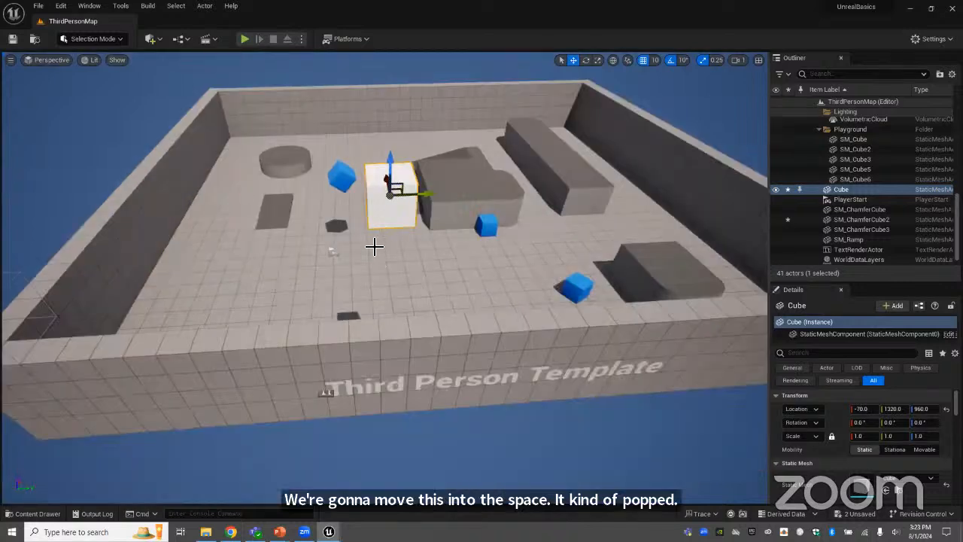
pyautogui.moveTo(390, 161); pyautogui.dragTo(380, 269)
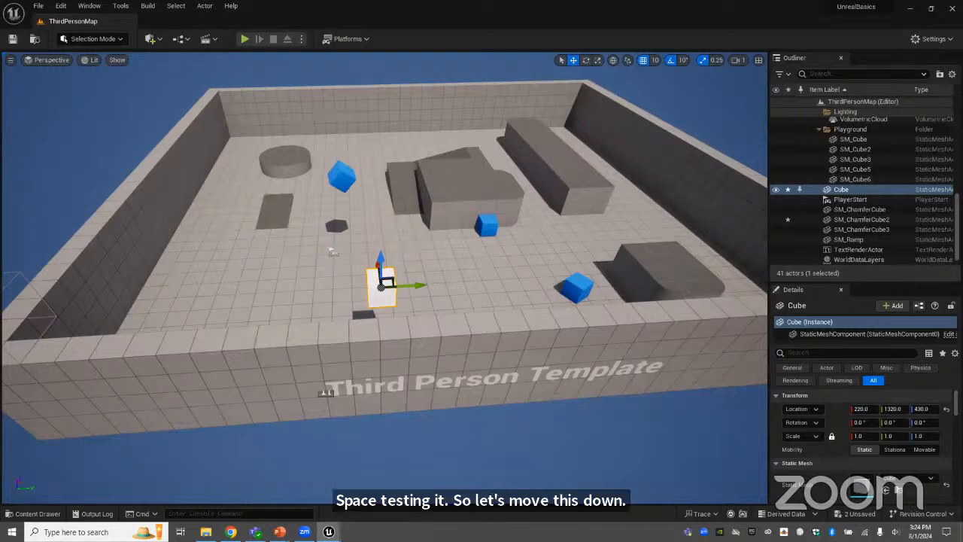
pyautogui.moveTo(380, 262); pyautogui.dragTo(383, 222)
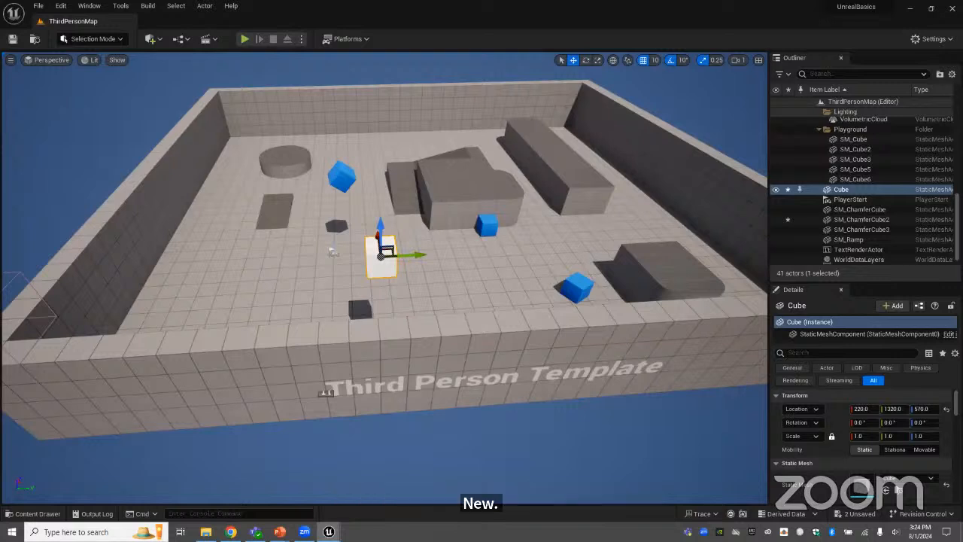
# Enlarge the details area and examine the white cube's mobility, physics and collision settings.
pyautogui.scroll(-5, 852, 420)
pyautogui.scroll(-6, 866, 431)
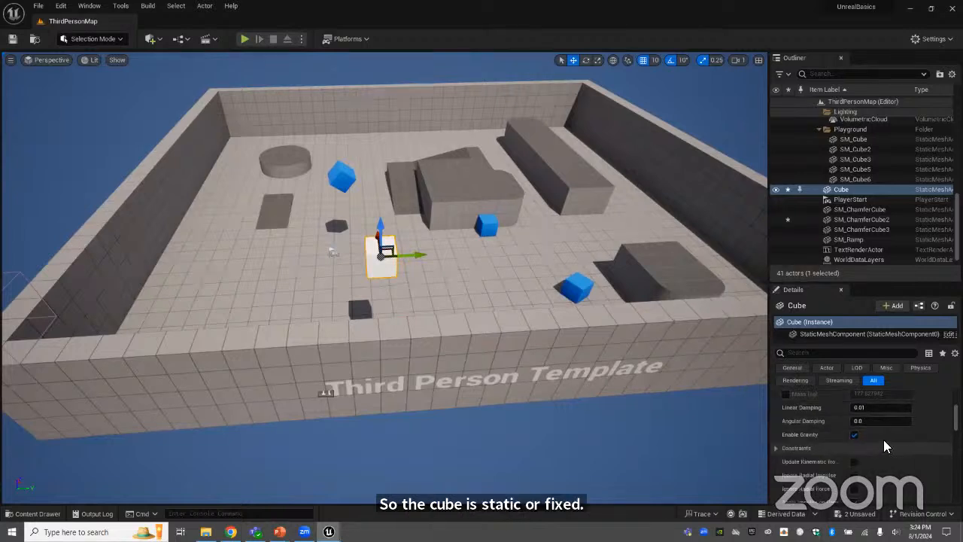
pyautogui.scroll(3, 883, 440)
pyautogui.moveTo(856, 283); pyautogui.dragTo(844, 155)
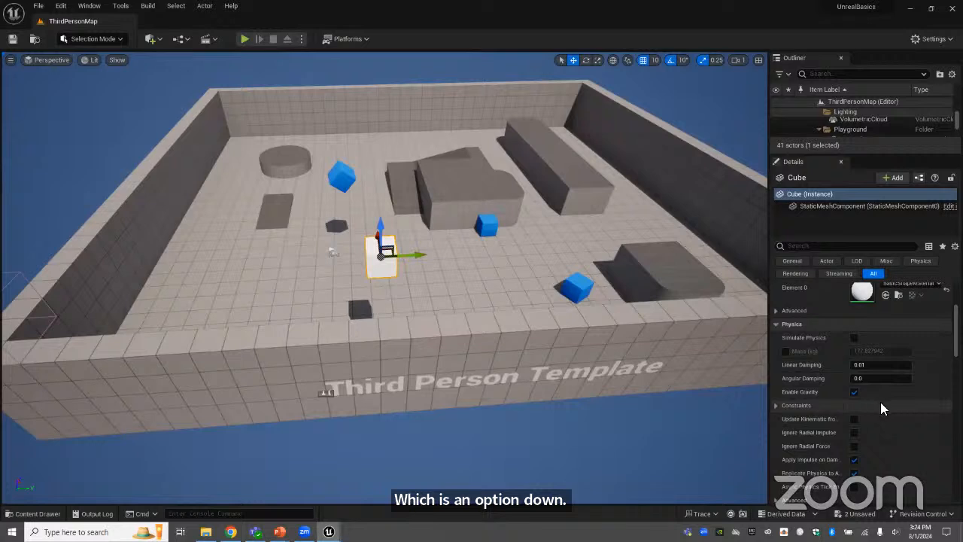
pyautogui.scroll(1, 881, 402)
pyautogui.scroll(-7, 902, 405)
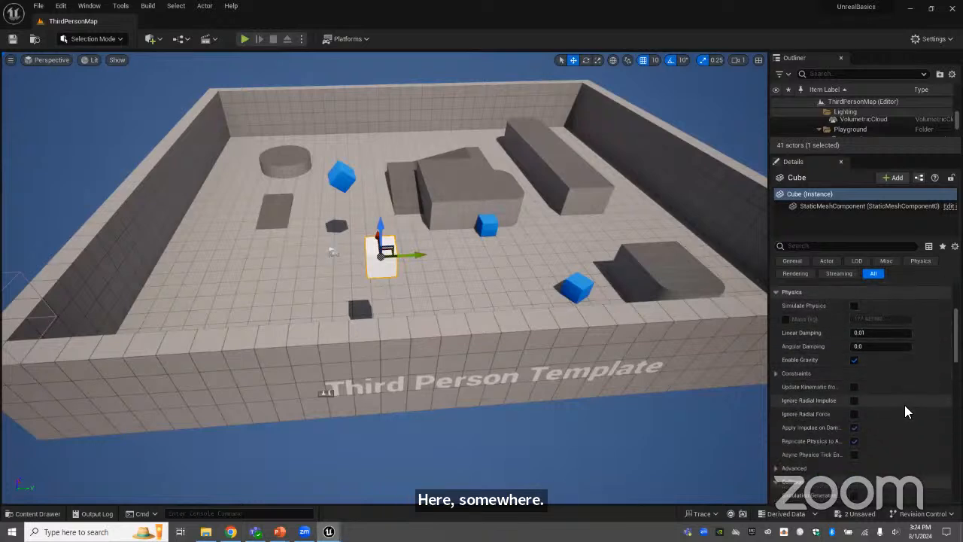
pyautogui.scroll(-3, 904, 409)
pyautogui.scroll(-3, 933, 434)
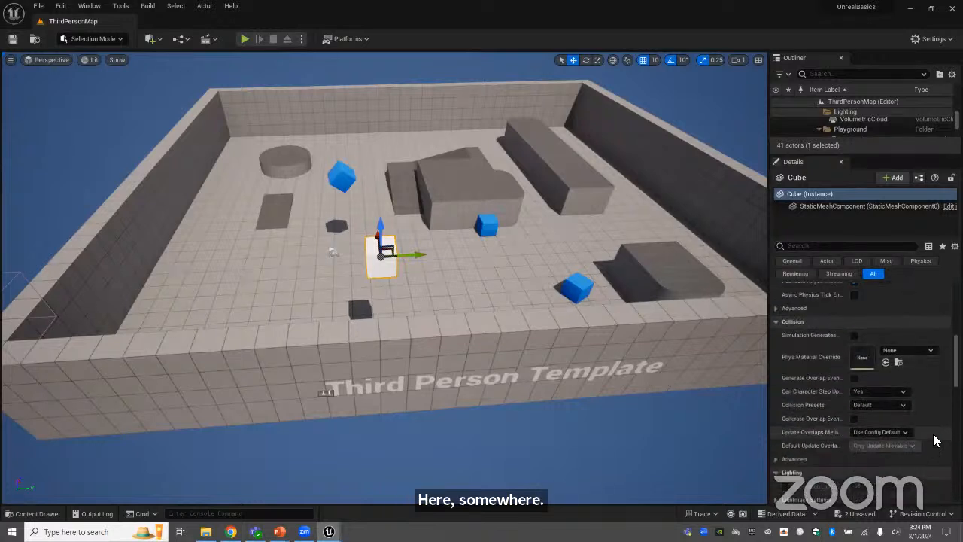
pyautogui.scroll(-4, 933, 434)
pyautogui.scroll(15, 932, 436)
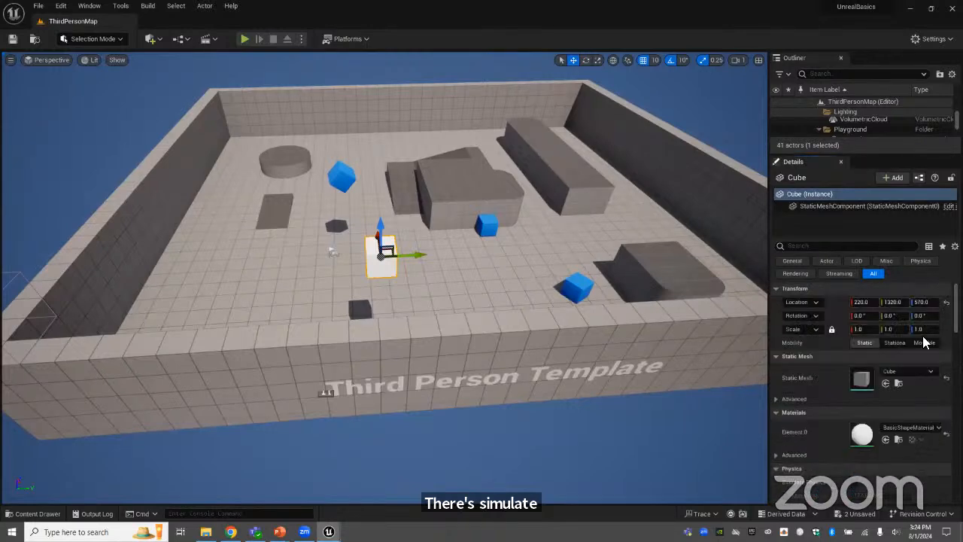
pyautogui.scroll(-3, 879, 379)
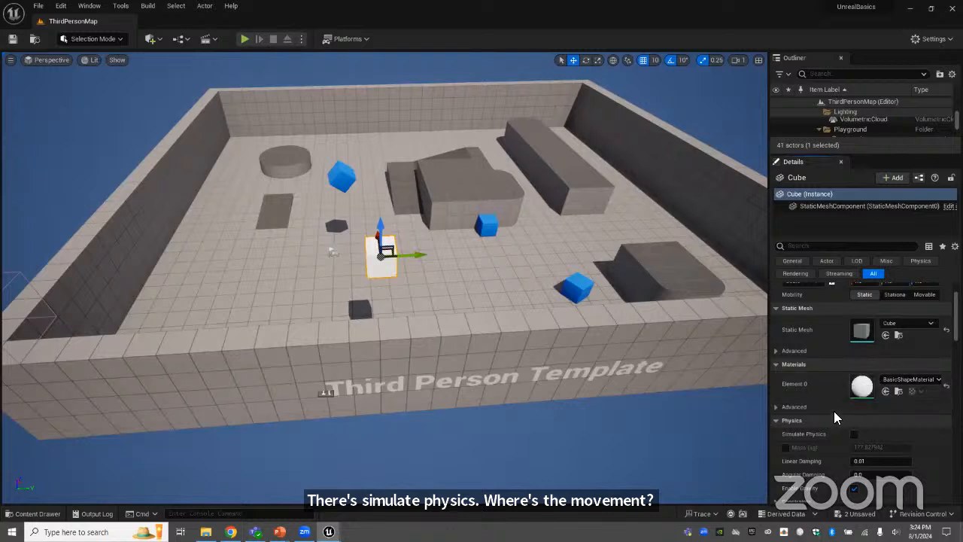
pyautogui.scroll(3, 839, 368)
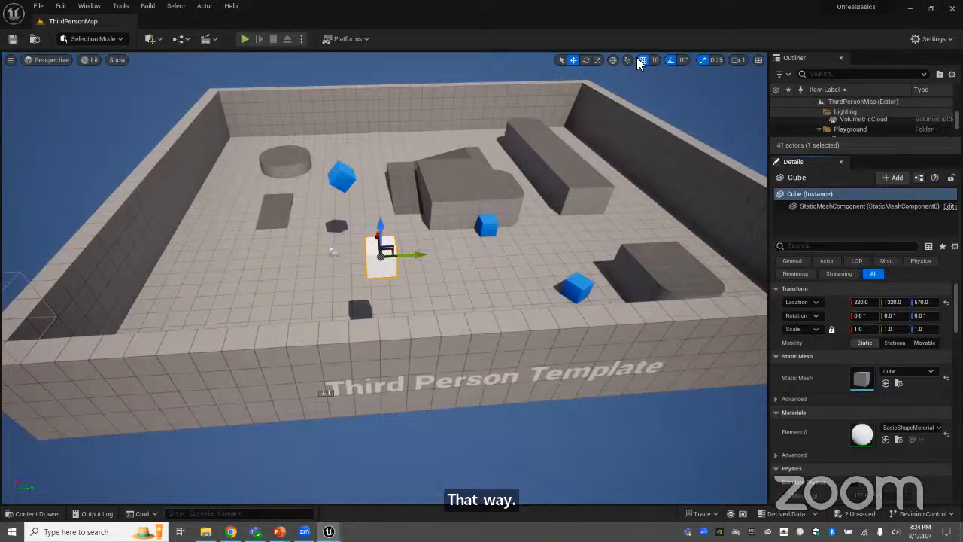
# Play-test the level to check how the static white cube behaves, and end the session.
pyautogui.click(245, 38)
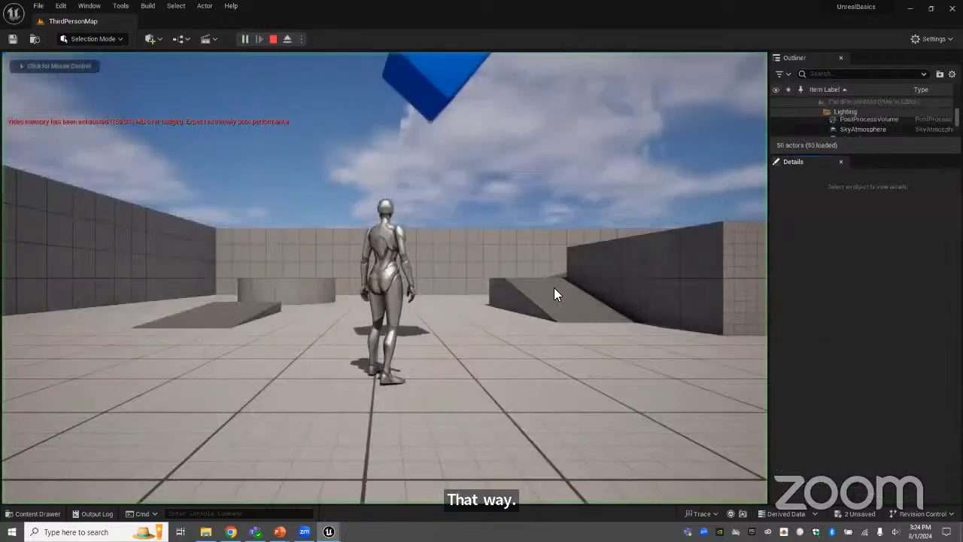
pyautogui.click(430, 333)
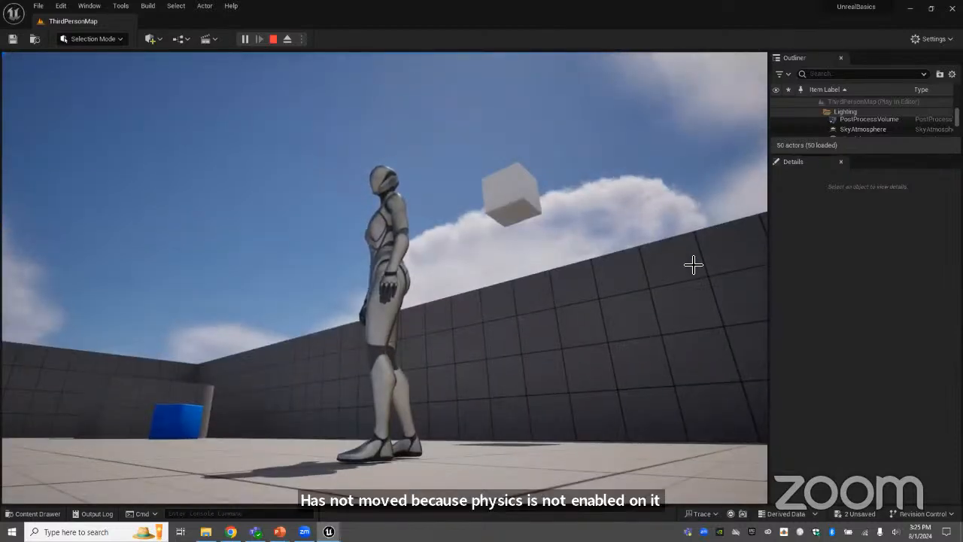
pyautogui.press('Escape')
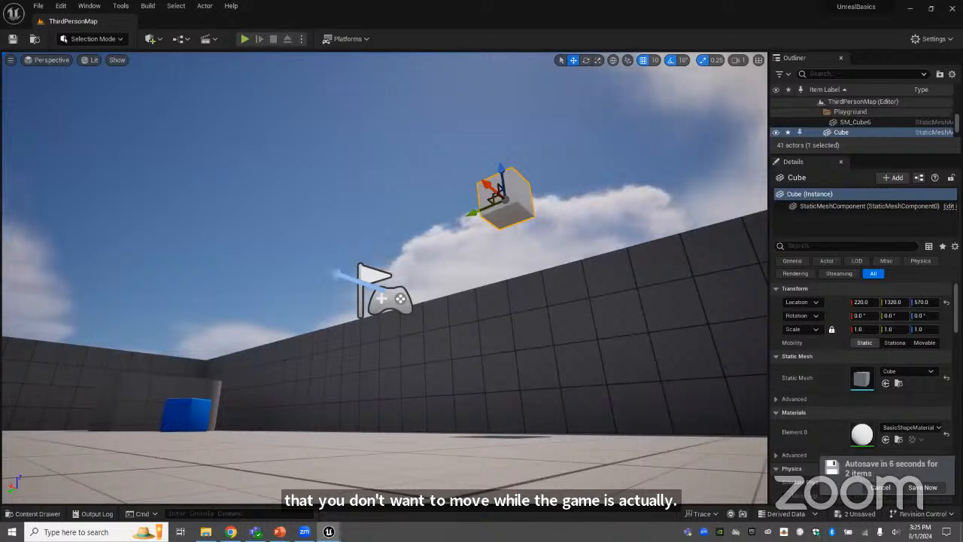
# Try Stationary mobility on the white cube, set it to Movable, and briefly play-test the level.
pyautogui.click(895, 342)
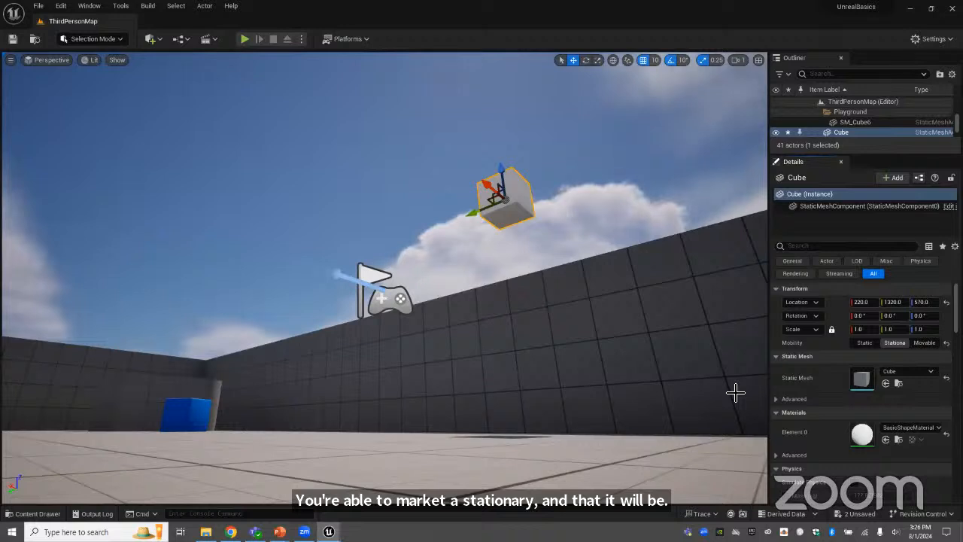
pyautogui.click(925, 346)
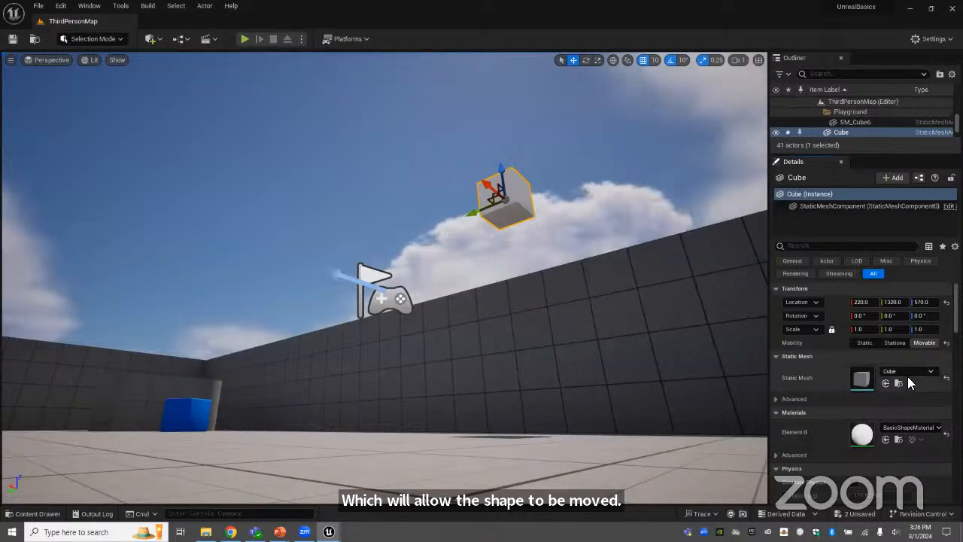
pyautogui.click(245, 39)
pyautogui.click(592, 268)
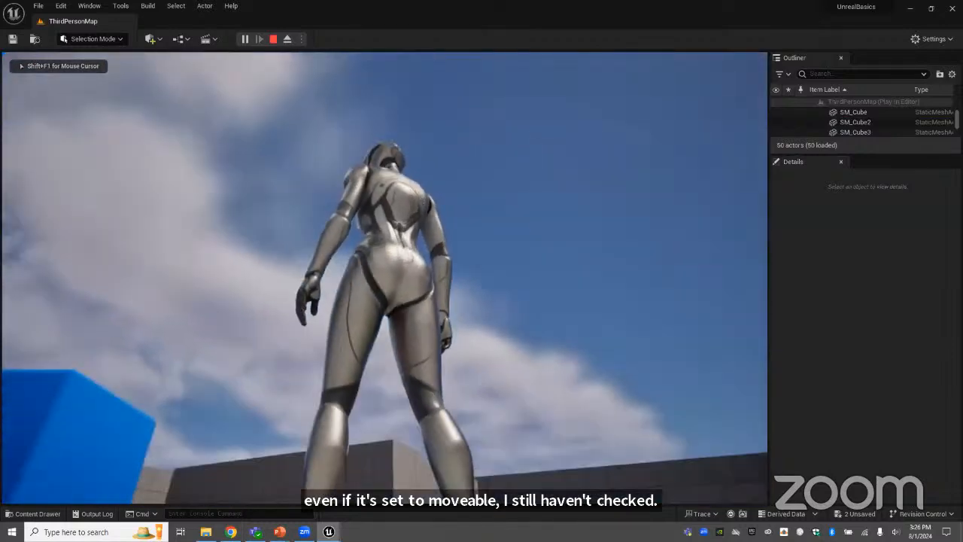
pyautogui.hotkey('shift', 'F1')
pyautogui.press('Escape')
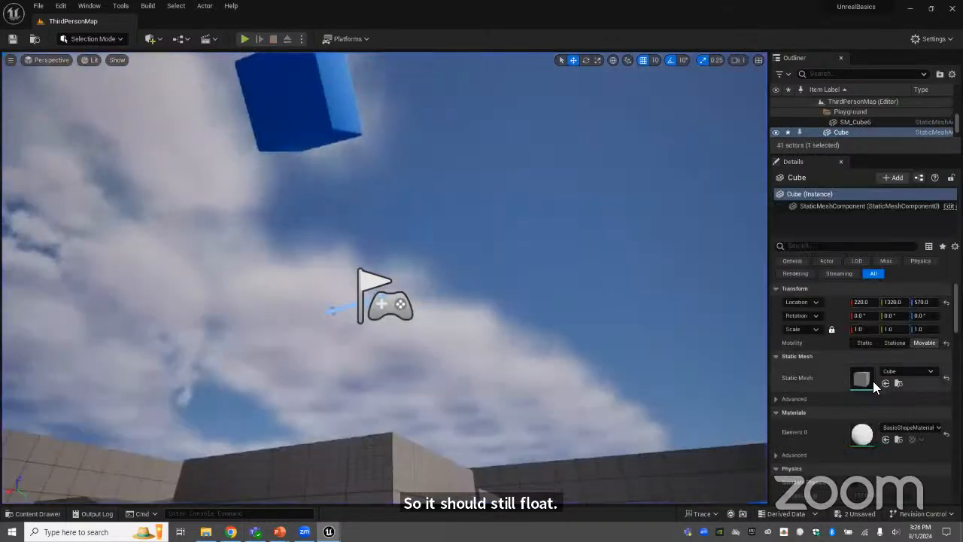
# Enable Simulate Physics for the white cube.
pyautogui.scroll(-2, 883, 412)
pyautogui.scroll(-5, 883, 407)
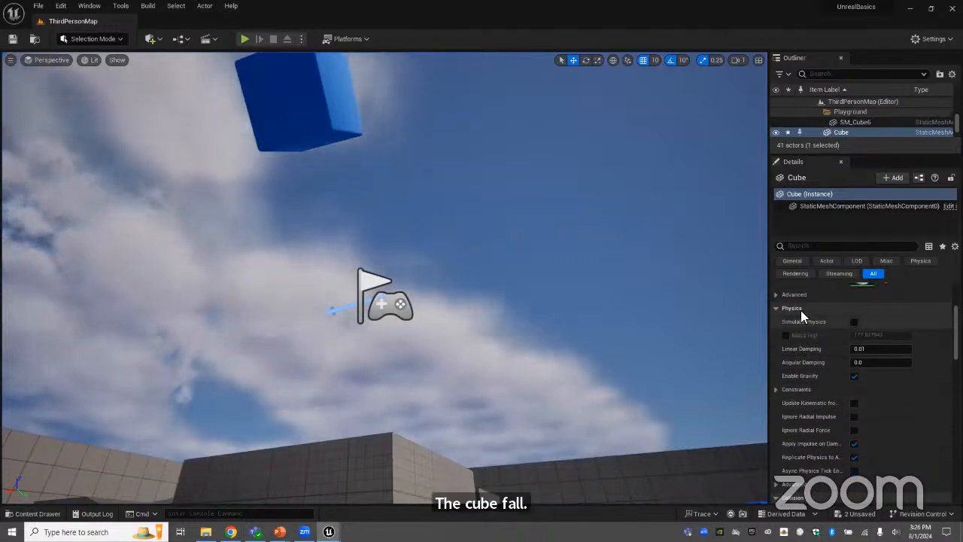
pyautogui.click(854, 322)
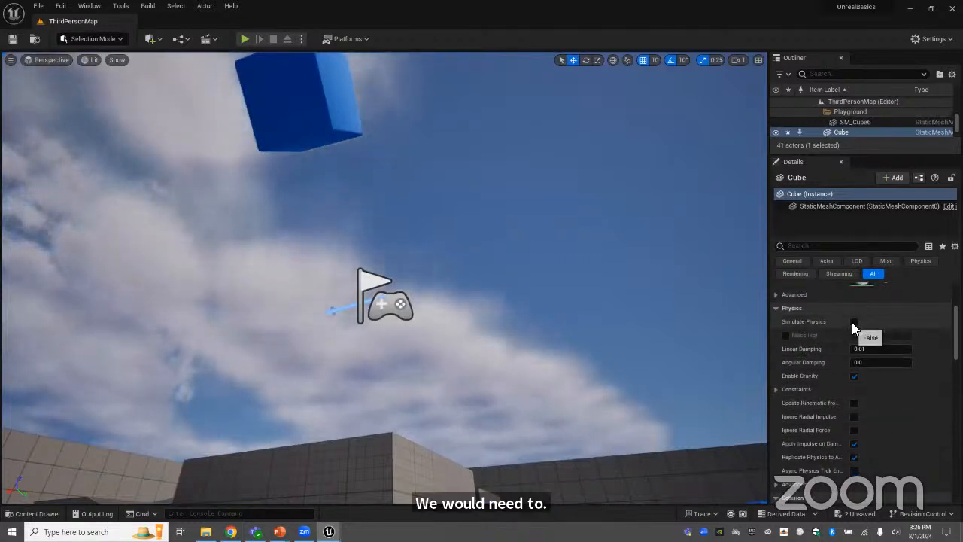
# Play-test the level, running the character into the white cube to push it around, and end the session.
pyautogui.moveTo(534, 248); pyautogui.dragTo(745, 290, button='right')
pyautogui.click(245, 38)
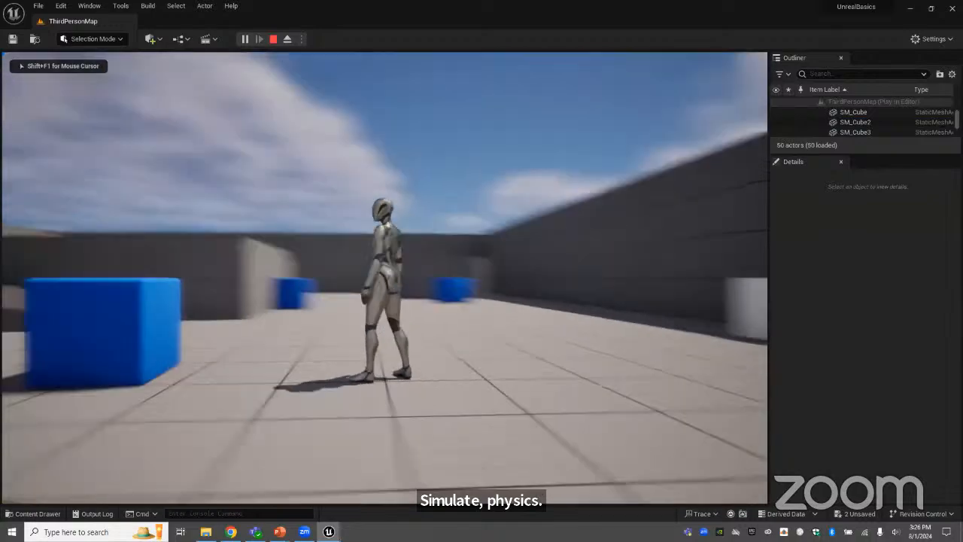
pyautogui.press('s')
pyautogui.press('d')
pyautogui.press('w')
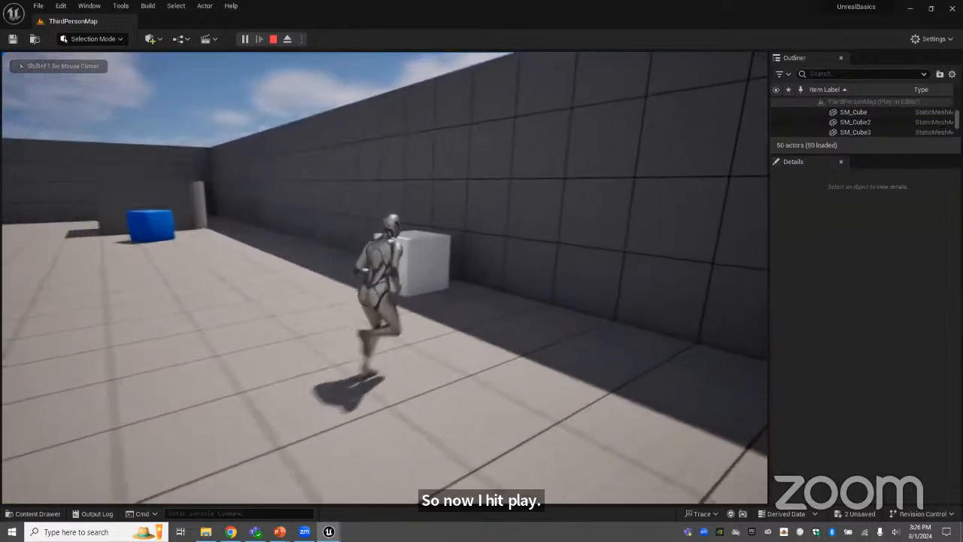
pyautogui.press('w')
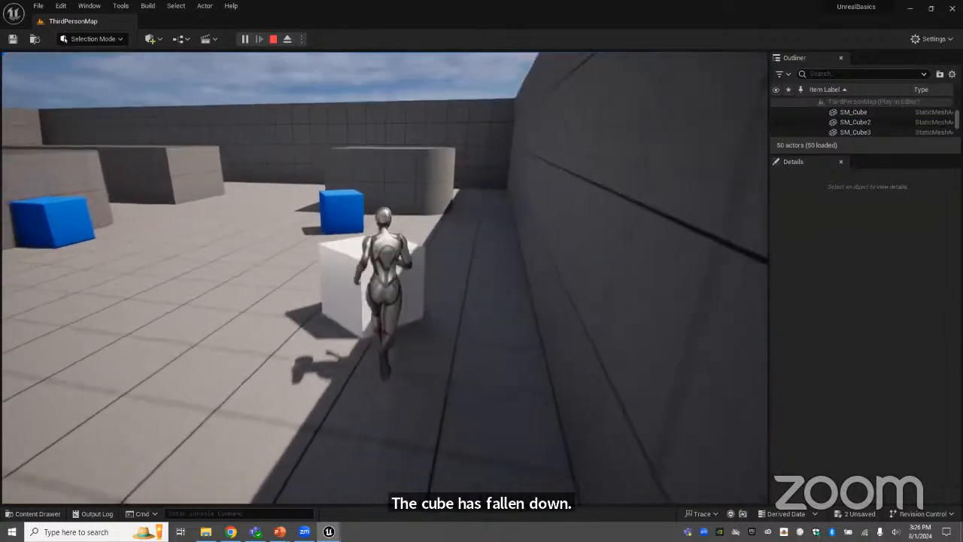
pyautogui.press('a')
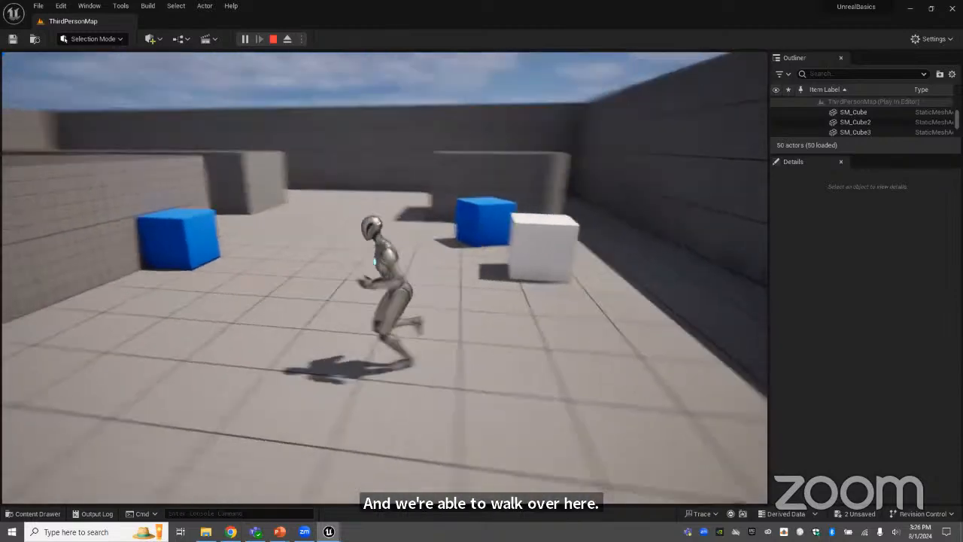
pyautogui.press('Escape')
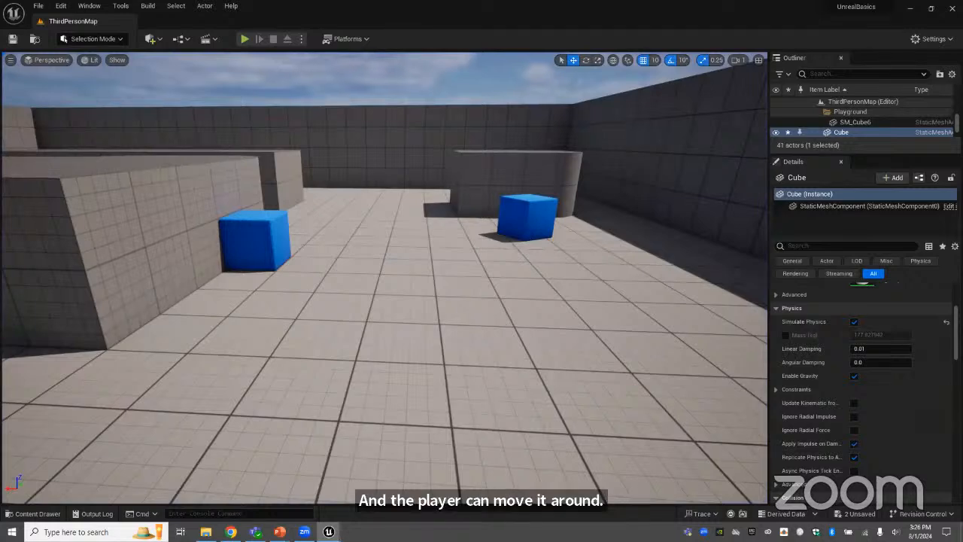
# Add a basic Plane shape to the level.
pyautogui.click(154, 34)
pyautogui.moveTo(178, 143)
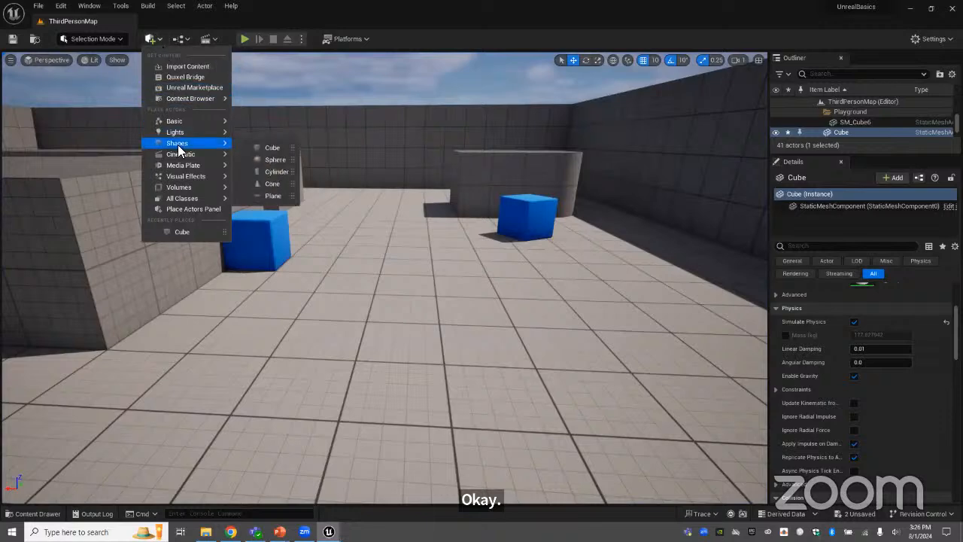
pyautogui.click(272, 197)
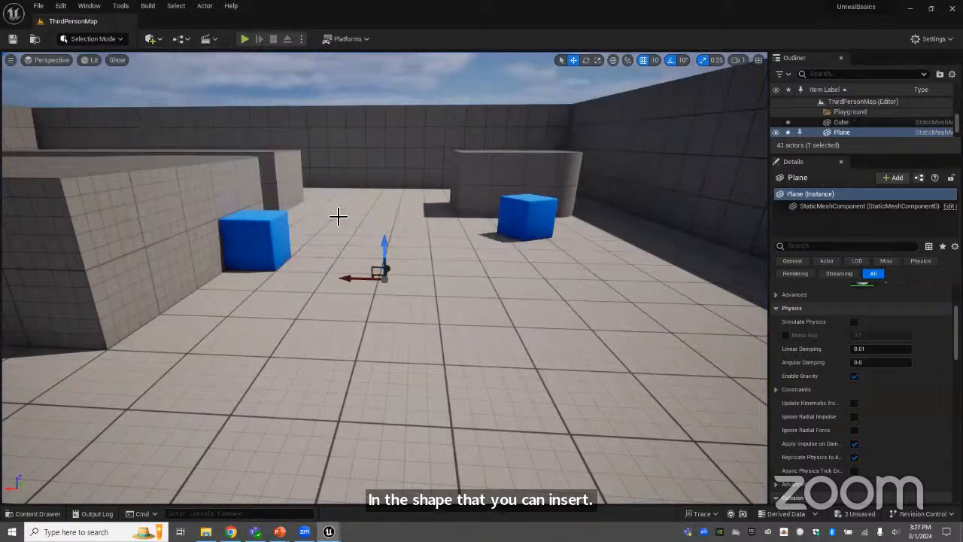
# Raise the plane above eye level to view its underside, and lower it to hover just above the floor.
pyautogui.moveTo(384, 243); pyautogui.dragTo(384, 181)
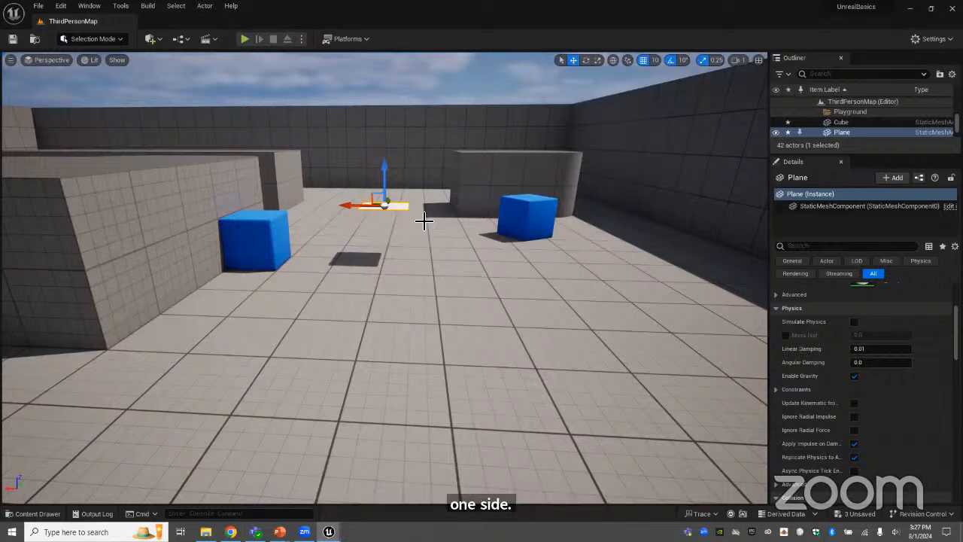
pyautogui.scroll(3, 424, 211)
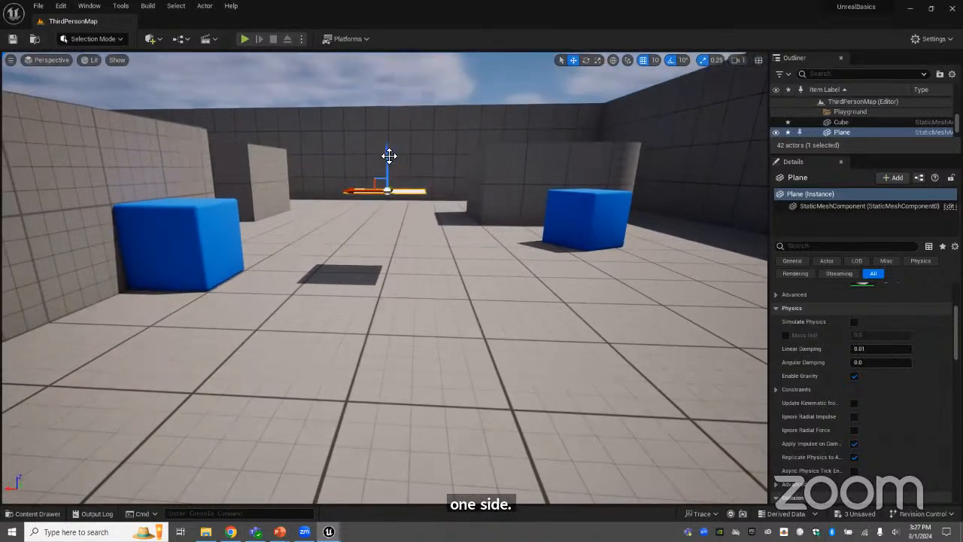
pyautogui.moveTo(388, 157); pyautogui.dragTo(382, 87)
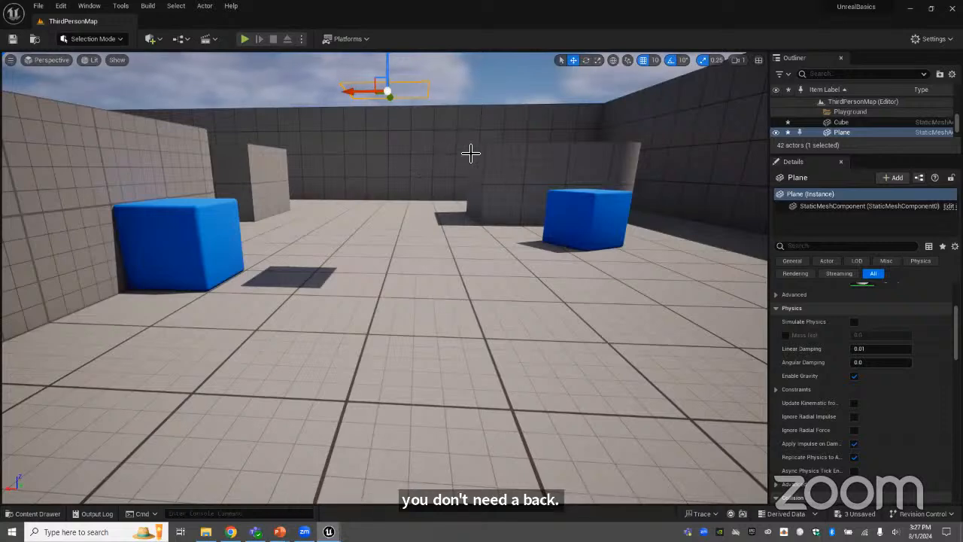
pyautogui.scroll(-5, 470, 154)
pyautogui.moveTo(386, 129); pyautogui.dragTo(385, 211)
# Enable Simulate Physics for the plane and play-test it by running the character over it.
pyautogui.click(854, 321)
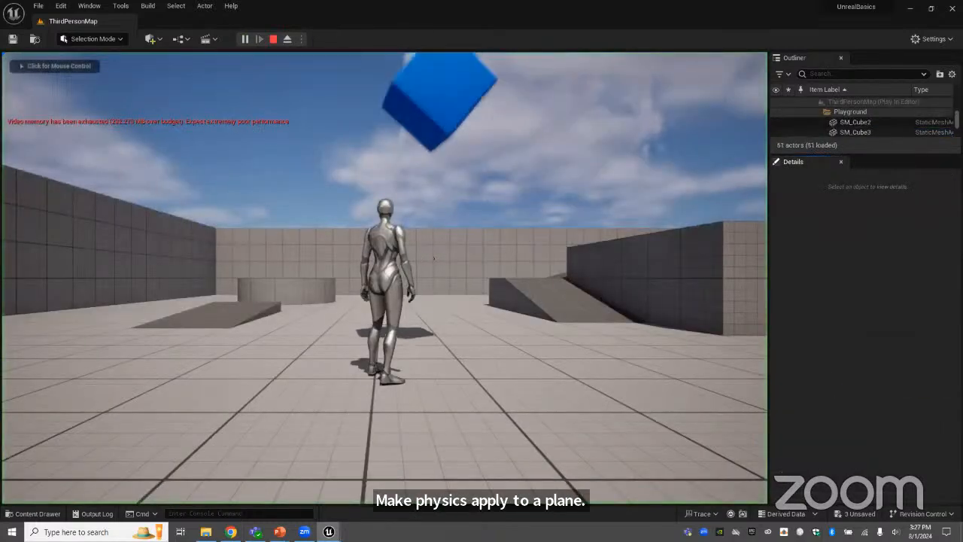
pyautogui.click(423, 248)
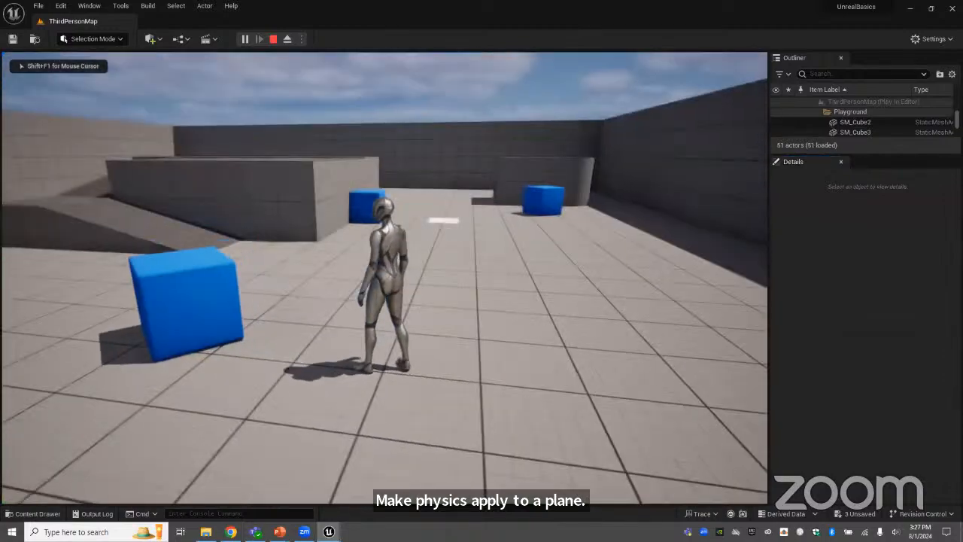
pyautogui.press('w')
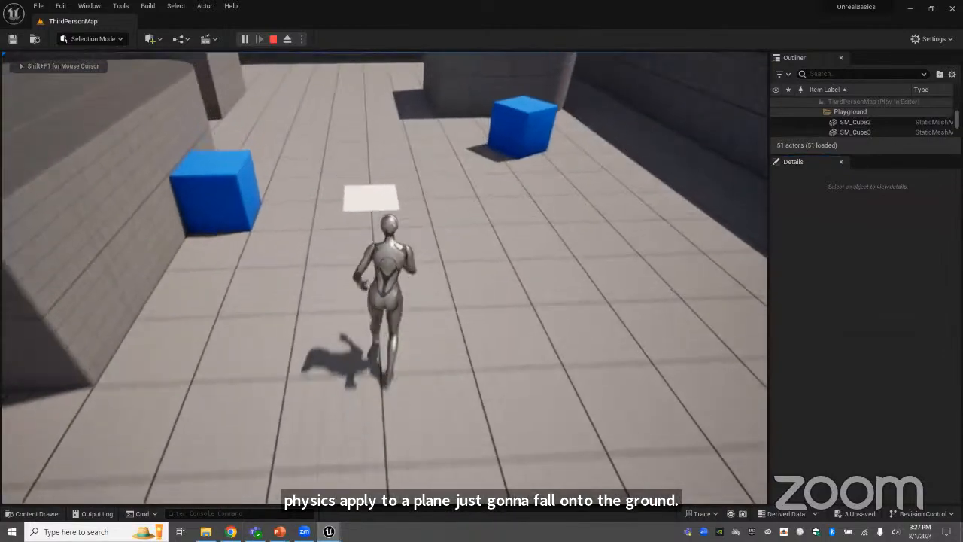
pyautogui.press('d')
pyautogui.press('s')
pyautogui.press('a')
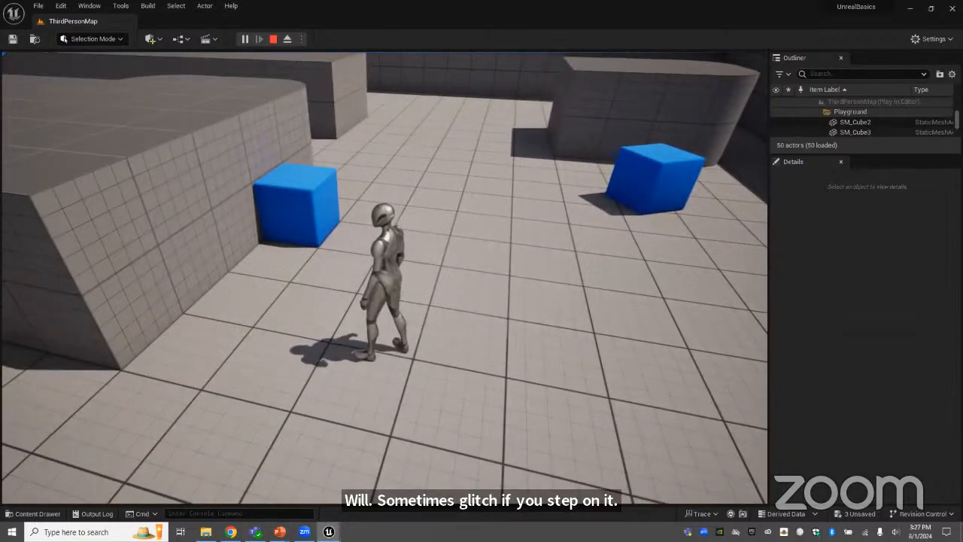
pyautogui.press('Escape')
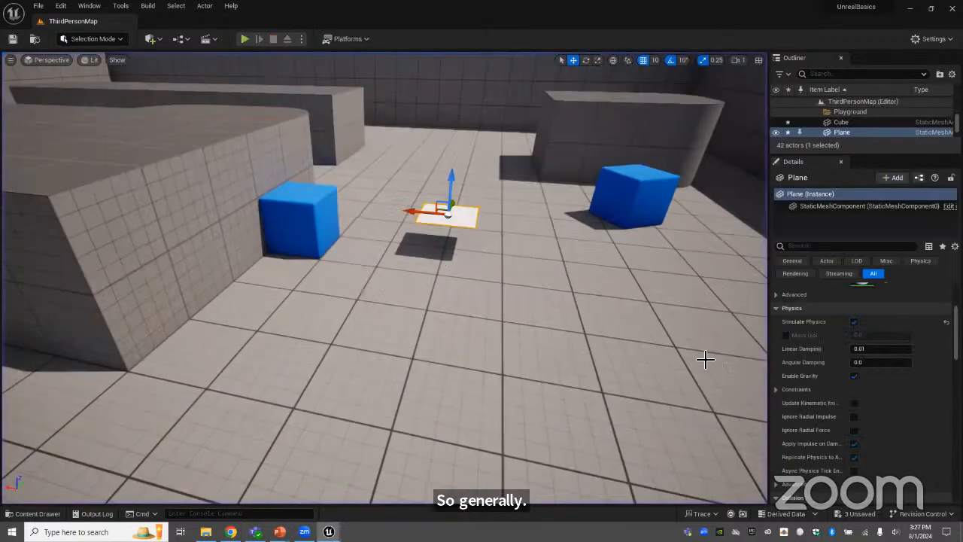
# Bring up the project's content, enlarge its display area, and show the StarterContent Materials folder.
pyautogui.moveTo(705, 360); pyautogui.dragTo(744, 314, button='right')
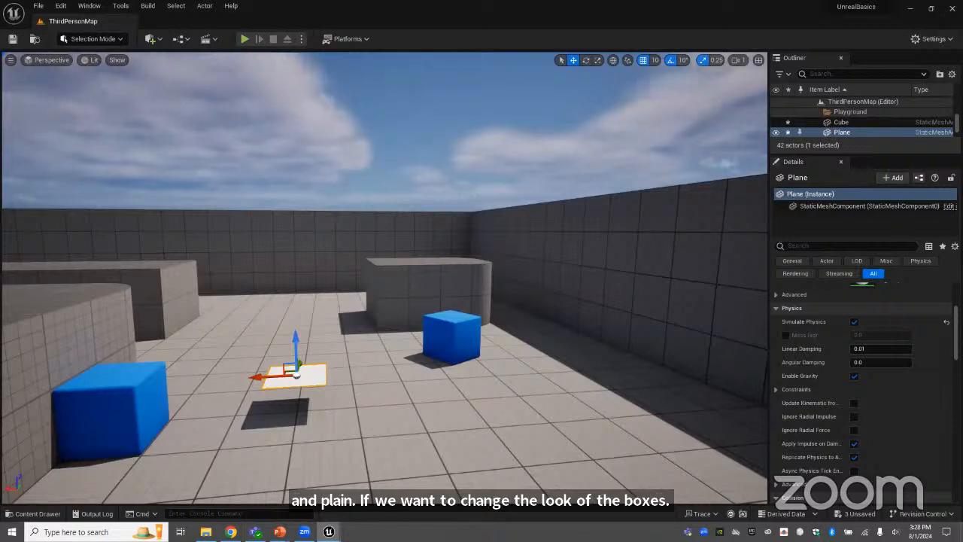
pyautogui.click(35, 518)
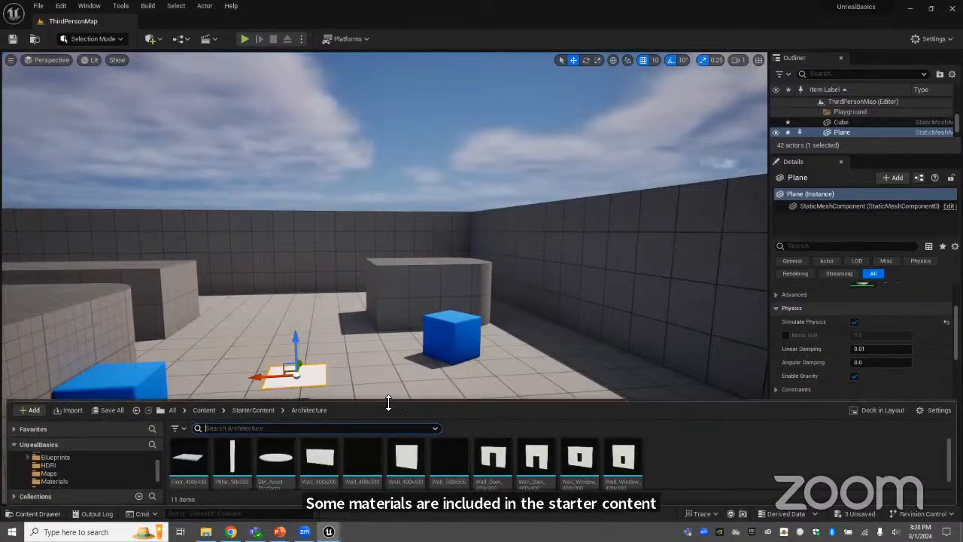
pyautogui.moveTo(388, 403); pyautogui.dragTo(380, 301)
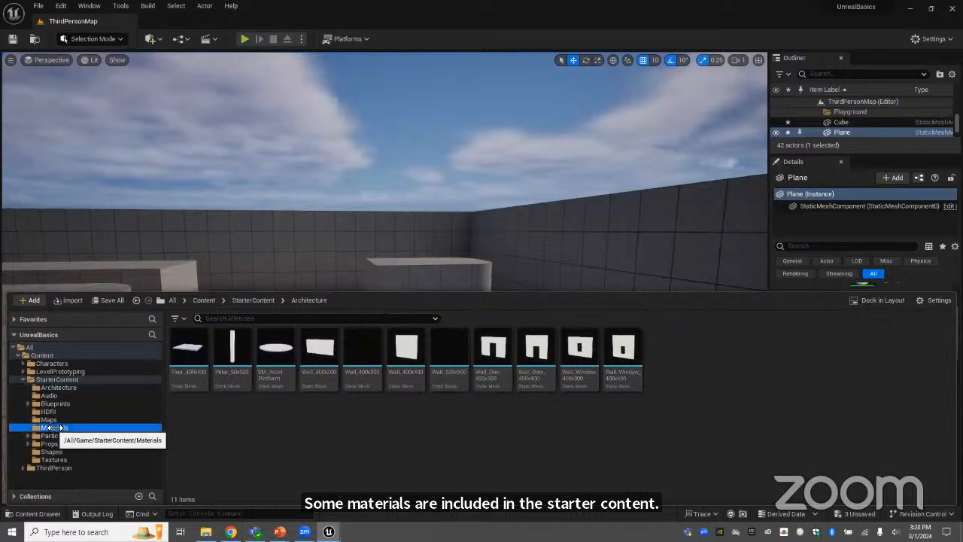
pyautogui.click(53, 427)
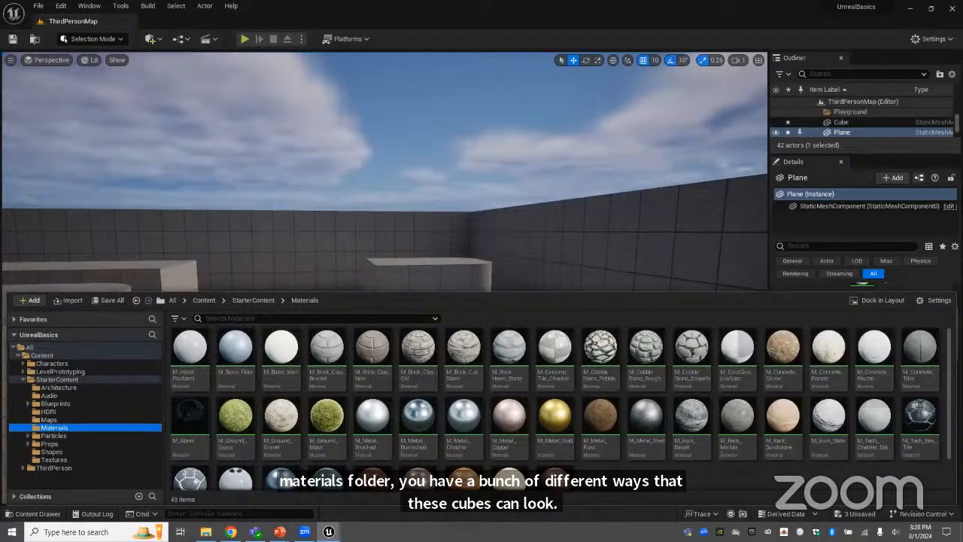
# Change the material of the blue chamfer cube resting beside the large block to M_Wood_Pine.
pyautogui.moveTo(713, 241); pyautogui.dragTo(692, 338, button='right')
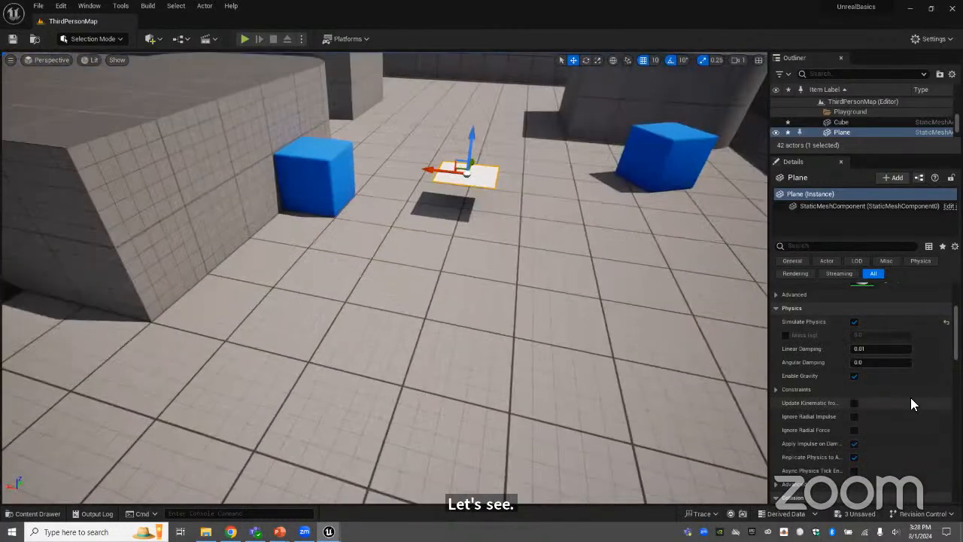
pyautogui.scroll(3, 910, 397)
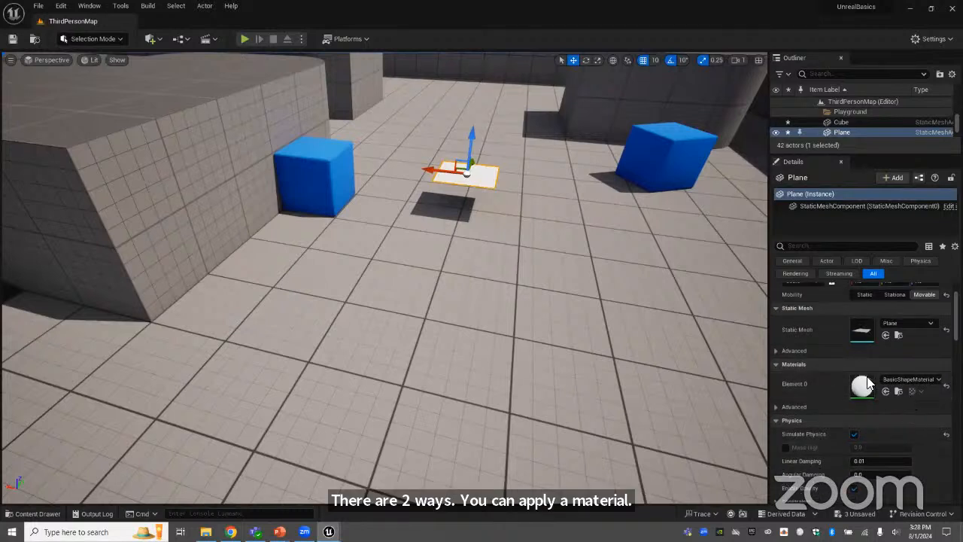
pyautogui.scroll(1, 870, 371)
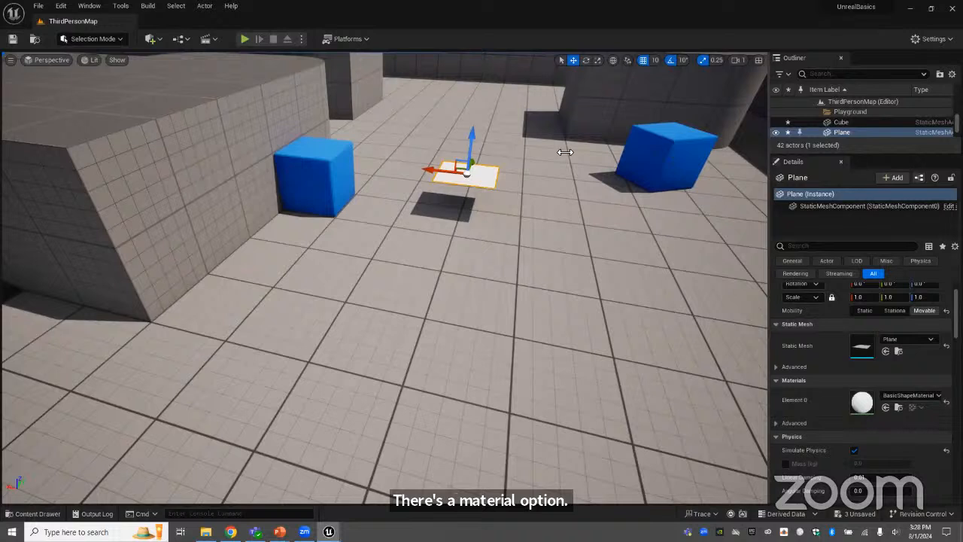
pyautogui.click(314, 175)
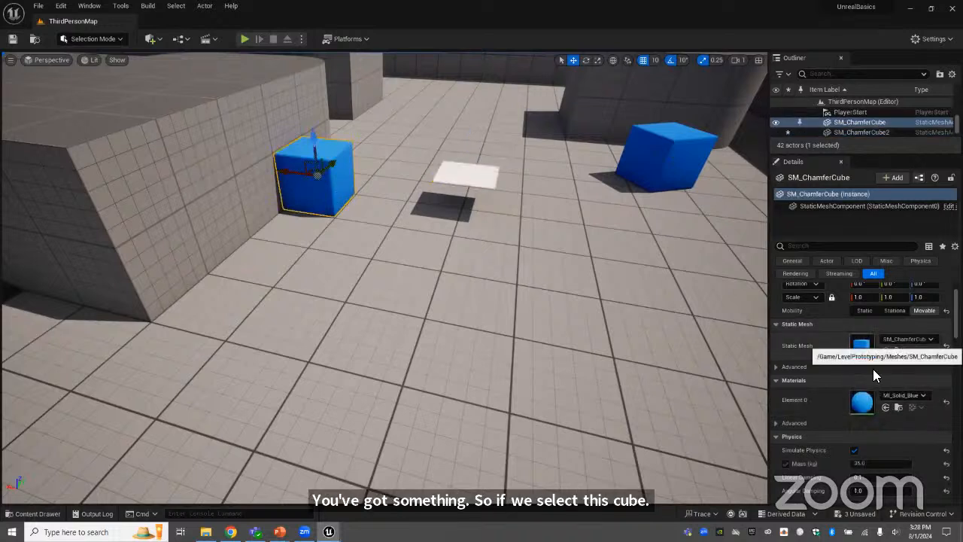
pyautogui.click(884, 398)
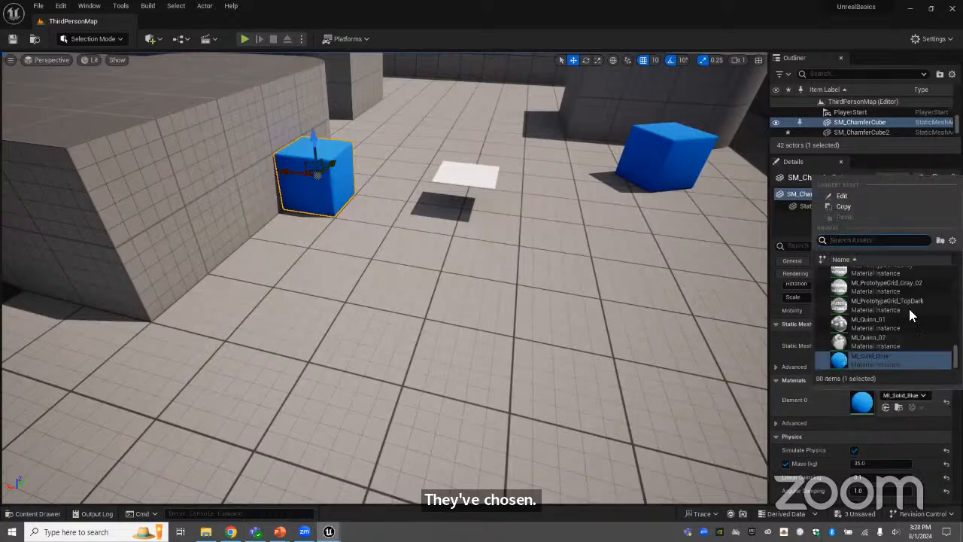
pyautogui.scroll(5, 897, 343)
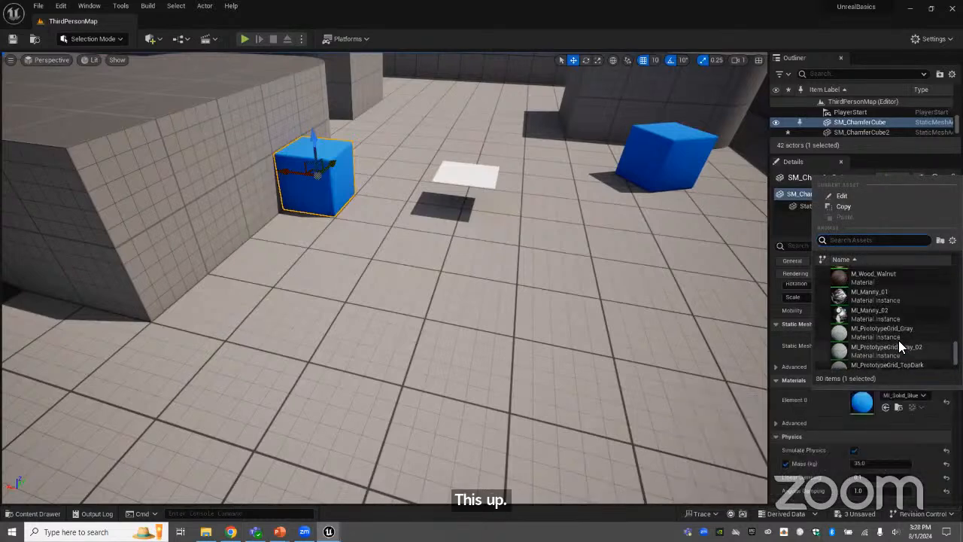
pyautogui.click(880, 309)
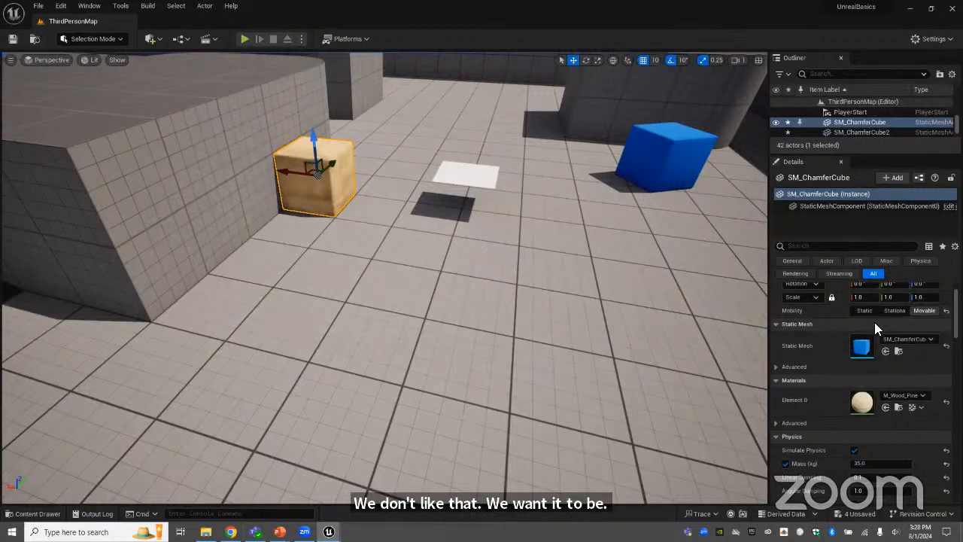
# Apply the StarterContent material M_Metal_Gold to the tilted blue chamfer cube floating above the floor.
pyautogui.moveTo(720, 301); pyautogui.dragTo(334, 146, button='right')
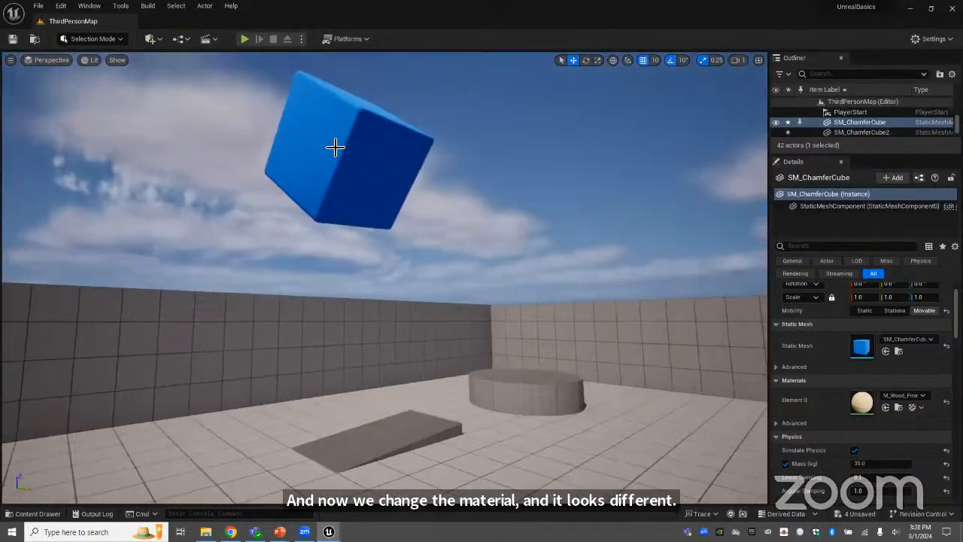
pyautogui.click(339, 147)
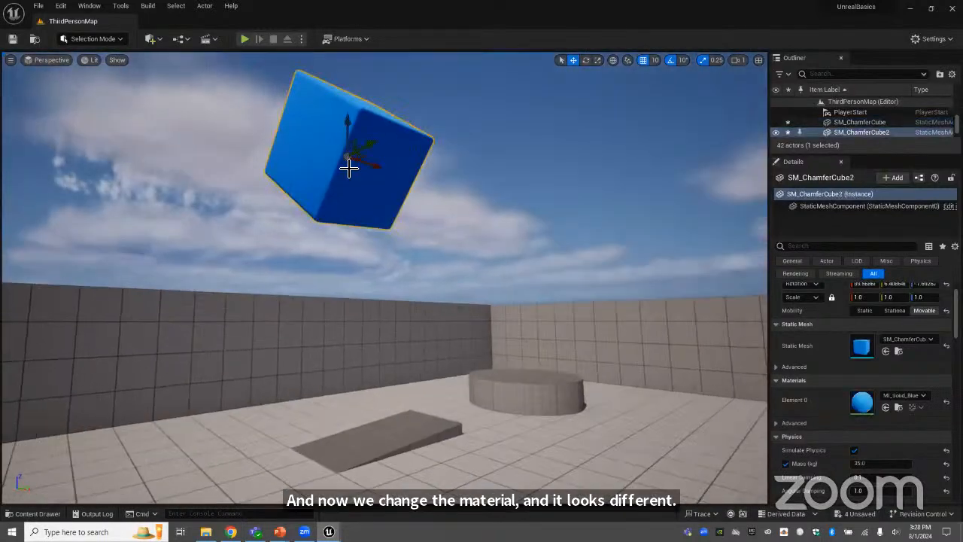
pyautogui.click(37, 513)
pyautogui.scroll(-1, 686, 466)
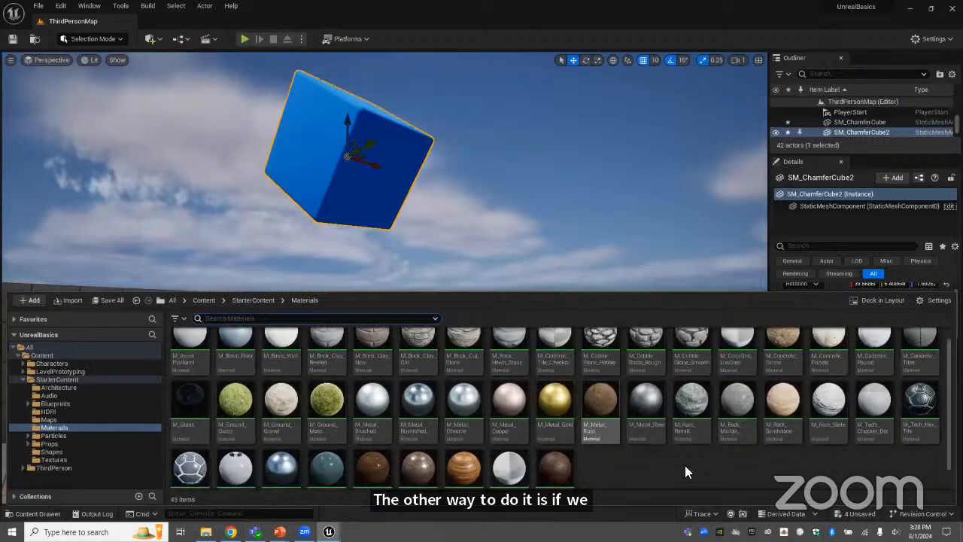
pyautogui.moveTo(555, 402); pyautogui.dragTo(348, 155)
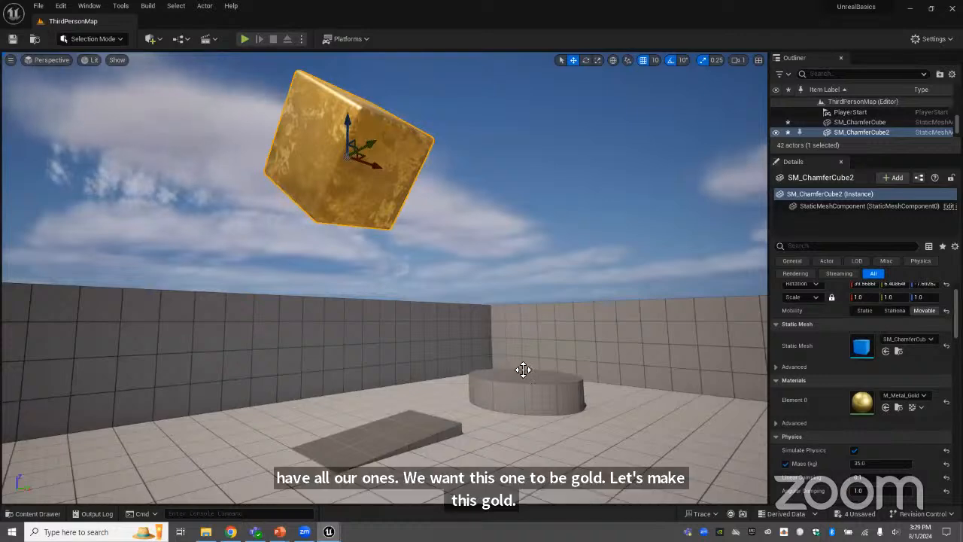
# Select the level's floor mesh and change its material to M_Ground_Moss.
pyautogui.moveTo(335, 254); pyautogui.dragTo(436, 296, button='right')
pyautogui.click(486, 308)
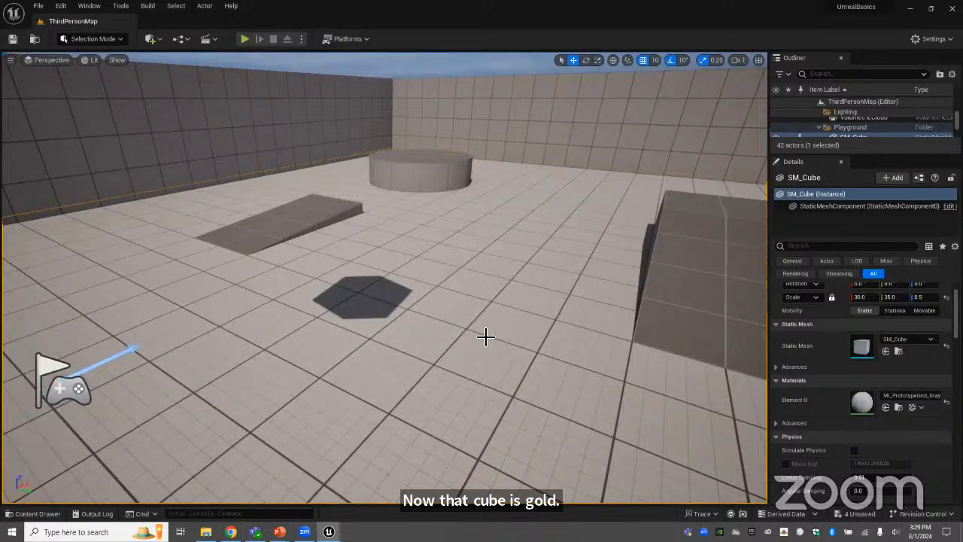
pyautogui.moveTo(392, 421); pyautogui.dragTo(392, 421, button='right')
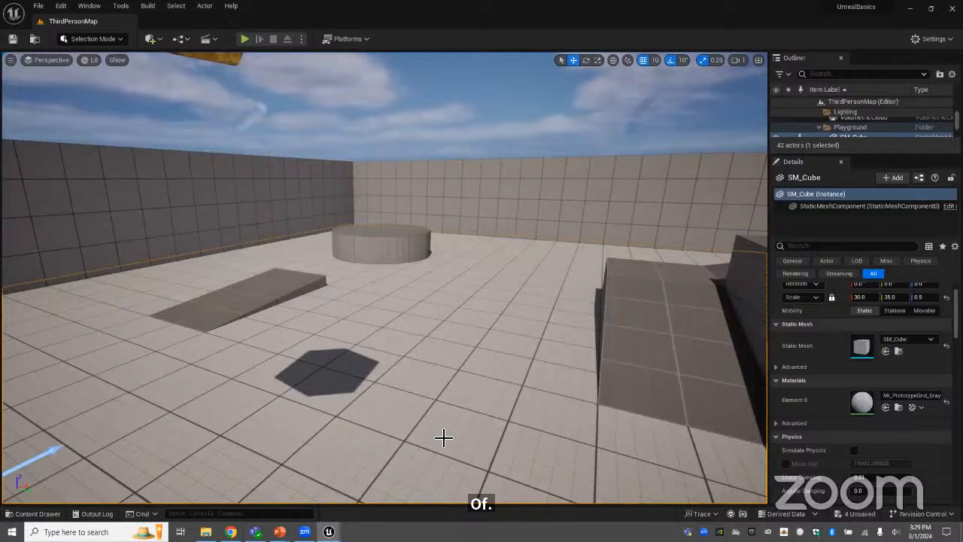
pyautogui.click(36, 513)
pyautogui.moveTo(381, 338); pyautogui.dragTo(479, 283)
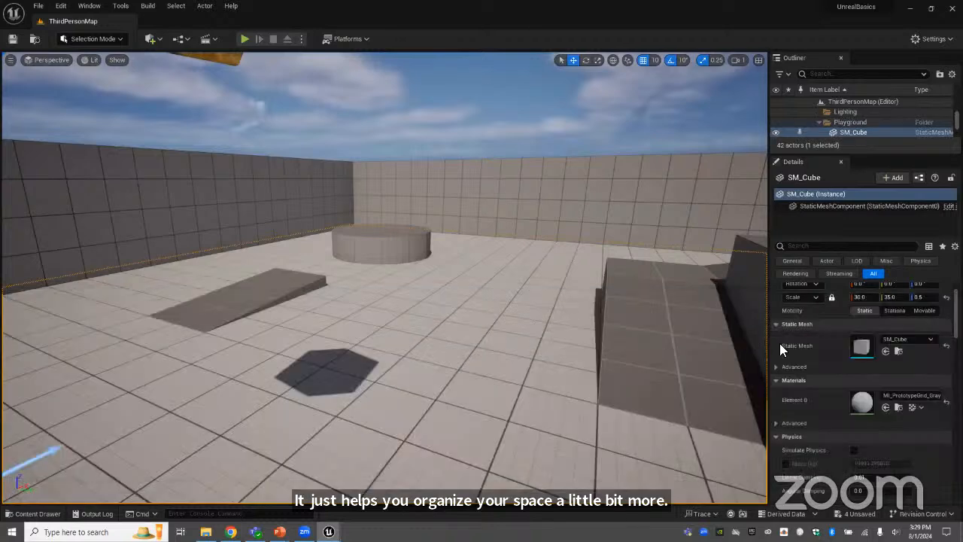
pyautogui.click(864, 132)
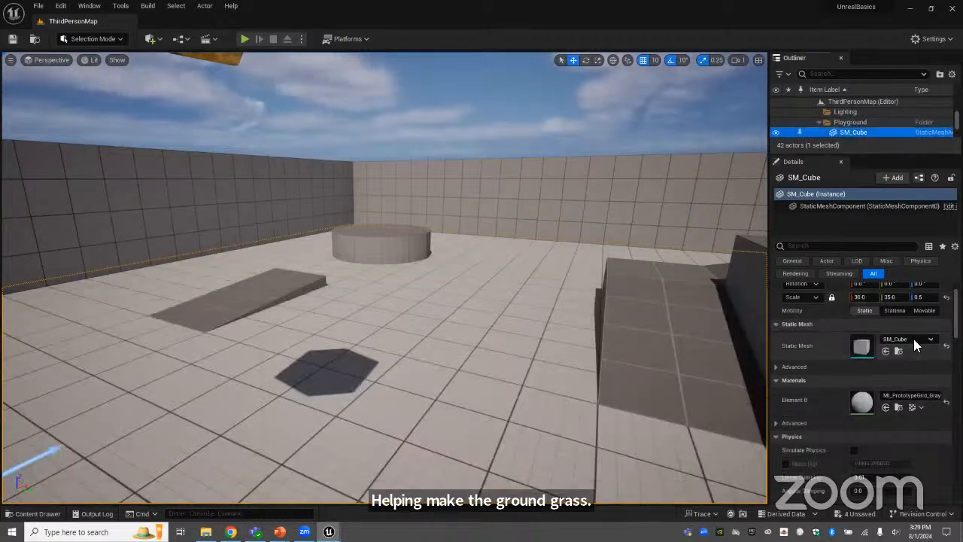
pyautogui.click(910, 396)
pyautogui.scroll(6, 891, 324)
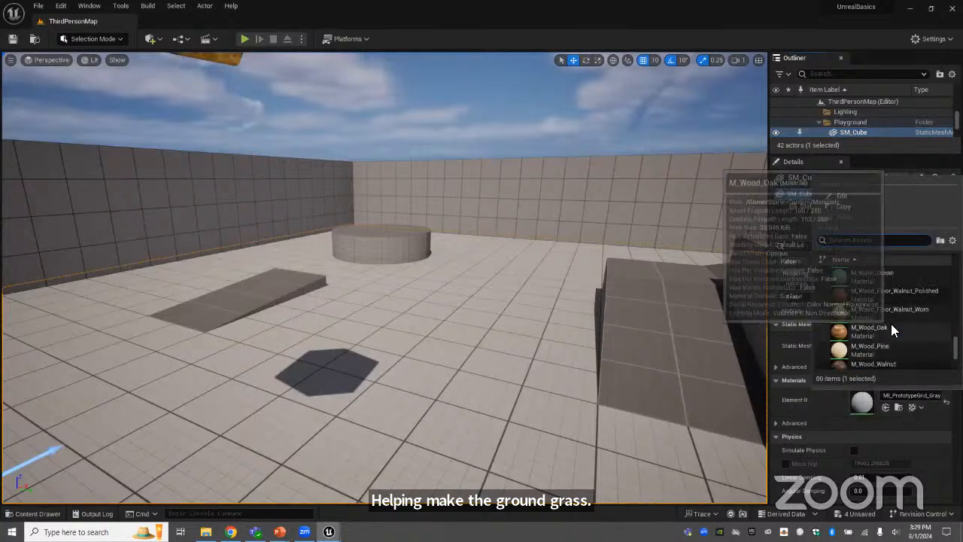
pyautogui.scroll(5, 891, 327)
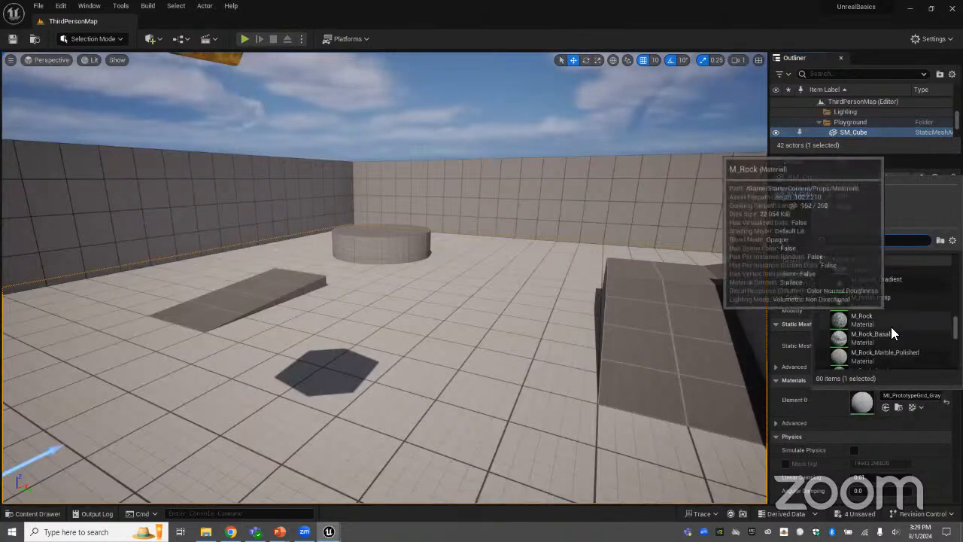
pyautogui.scroll(3, 895, 334)
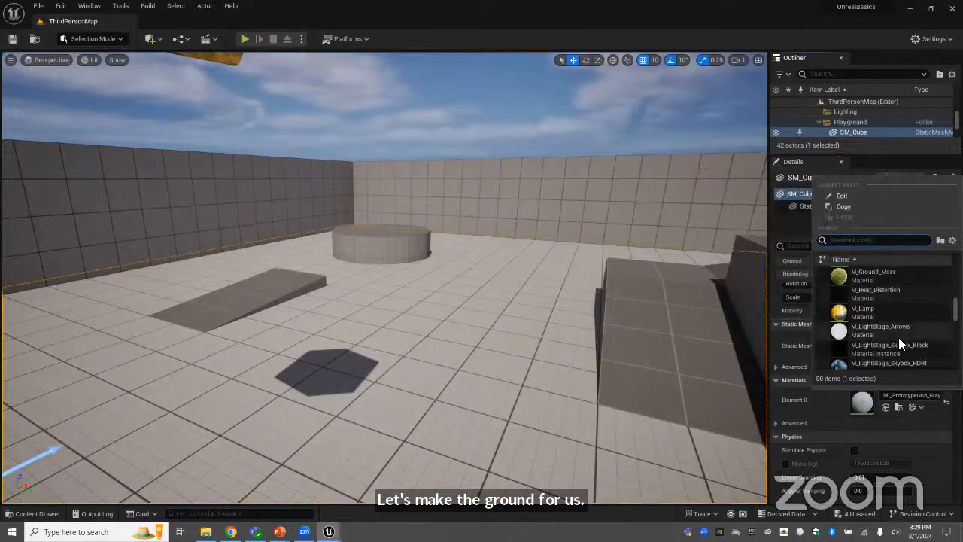
pyautogui.click(898, 337)
# Show the light types that can be added to the level, without placing one.
pyautogui.moveTo(486, 345)
pyautogui.mouseDown(button='right')
pyautogui.moveTo(391, 343)
pyautogui.moveTo(498, 344)
pyautogui.mouseUp(button='right')
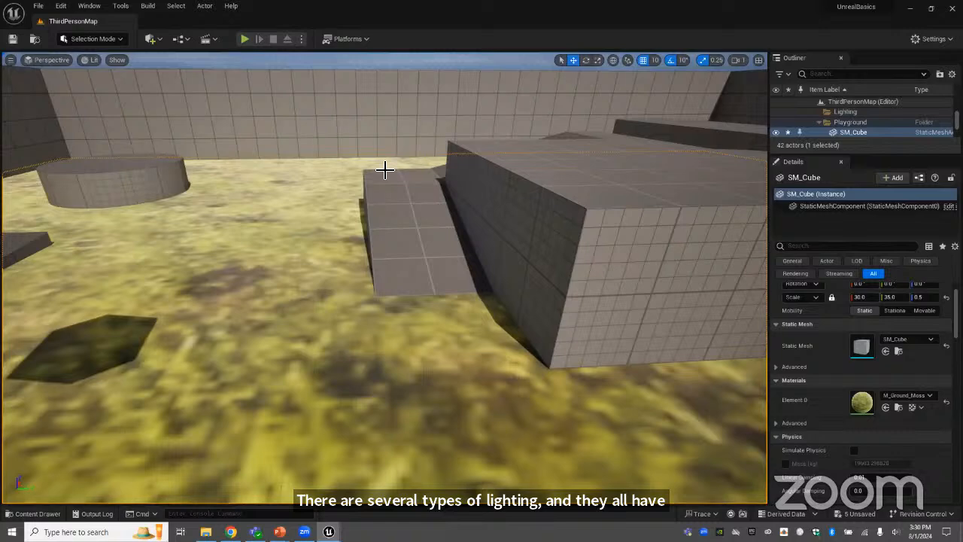
pyautogui.click(152, 38)
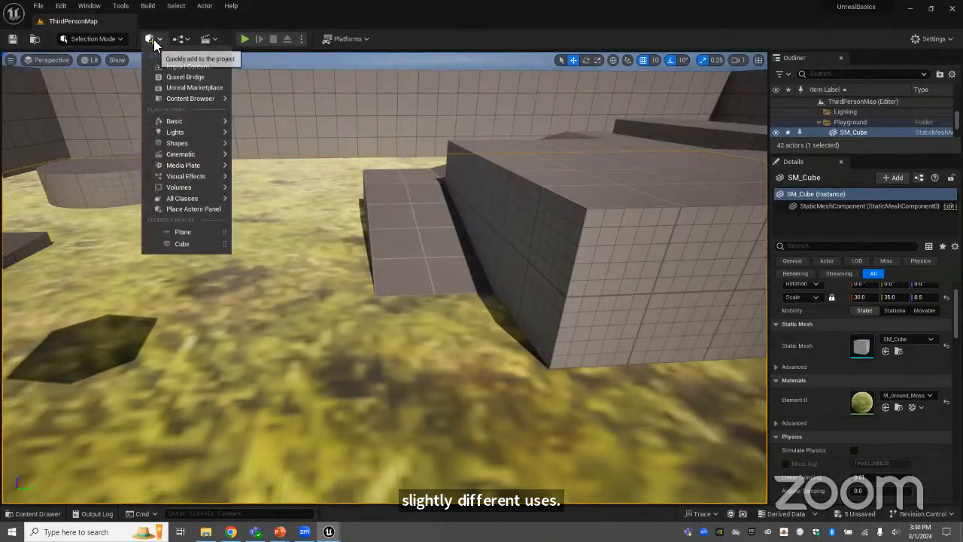
pyautogui.moveTo(178, 146)
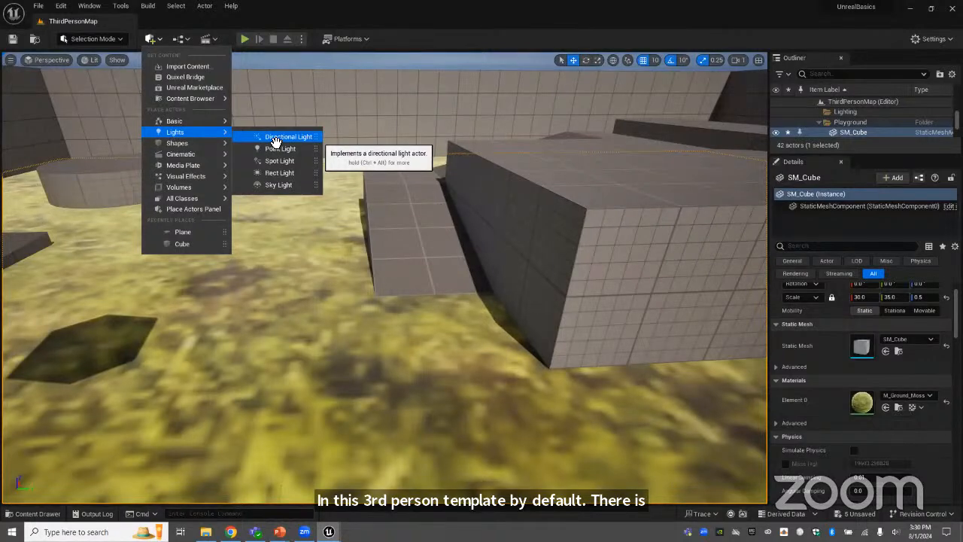
pyautogui.click(404, 156)
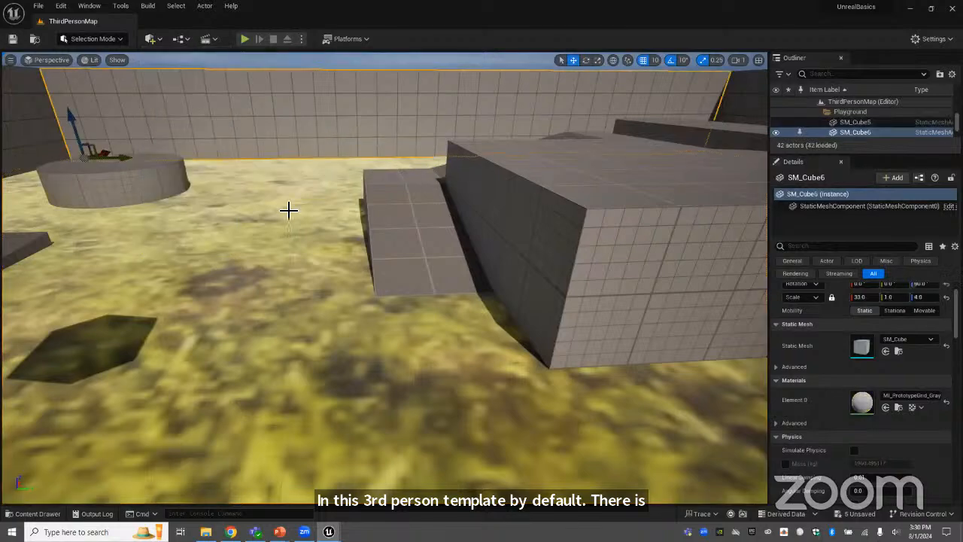
# Look toward the light actors in the corner, enlarge the actor list and select DirectionalLight in the Lighting folder.
pyautogui.moveTo(211, 246); pyautogui.dragTo(211, 246, button='right')
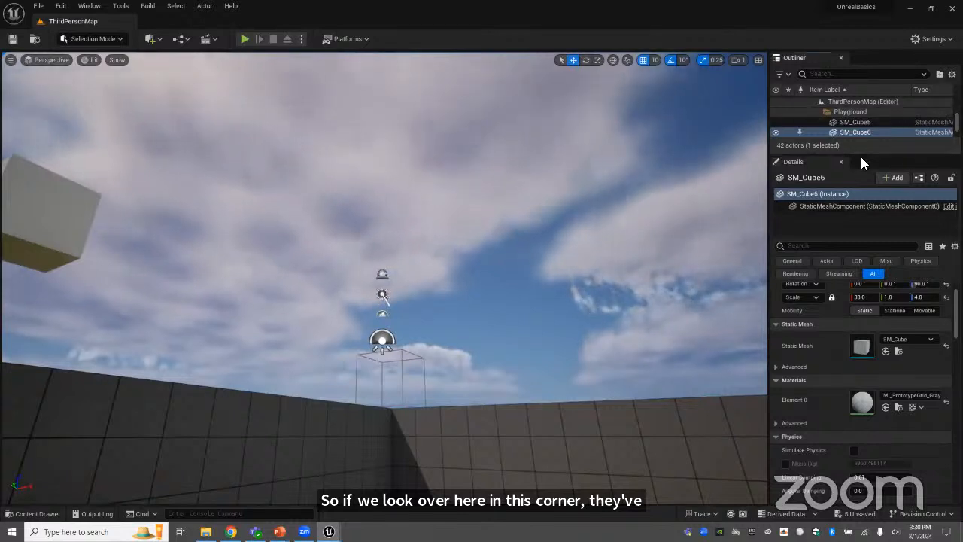
pyautogui.moveTo(862, 155); pyautogui.dragTo(868, 419)
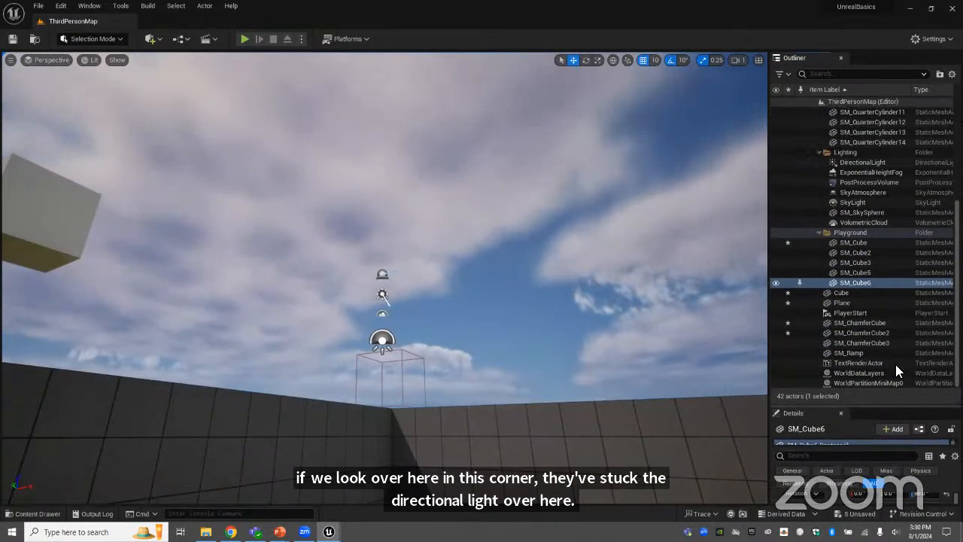
pyautogui.click(846, 162)
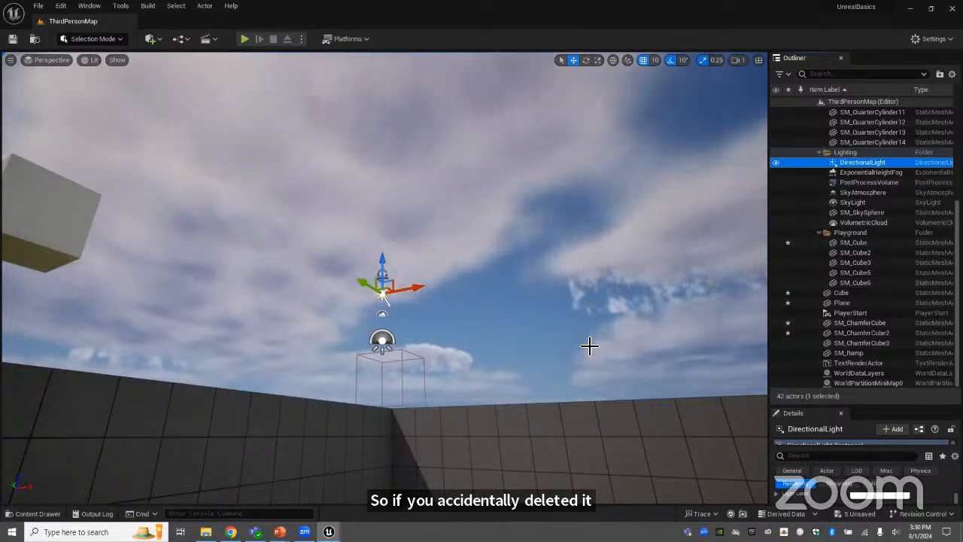
# Revisit the addable light types, and try moving the DirectionalLight along its X axis both ways before returning it near its starting spot.
pyautogui.click(154, 39)
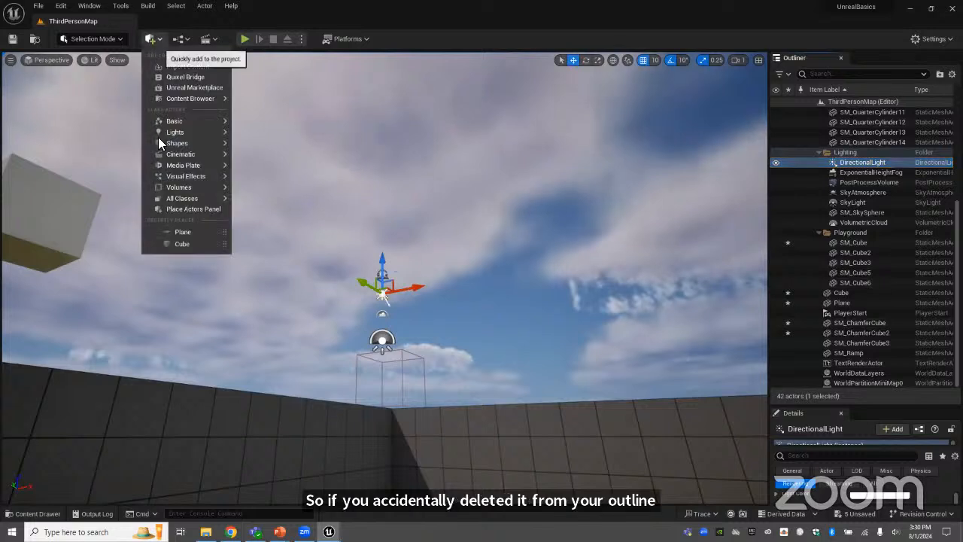
pyautogui.moveTo(294, 136); pyautogui.dragTo(580, 219)
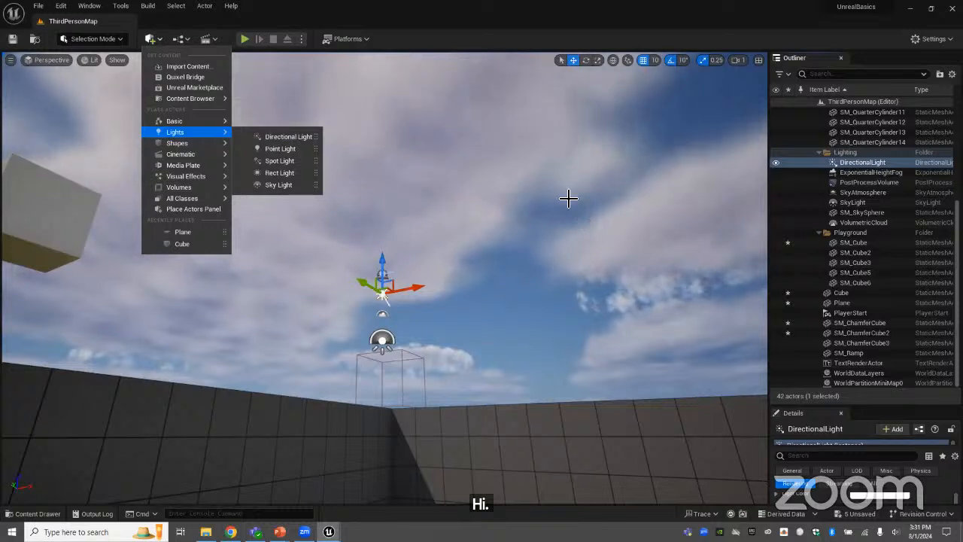
pyautogui.click(415, 287)
pyautogui.moveTo(415, 287); pyautogui.dragTo(681, 265)
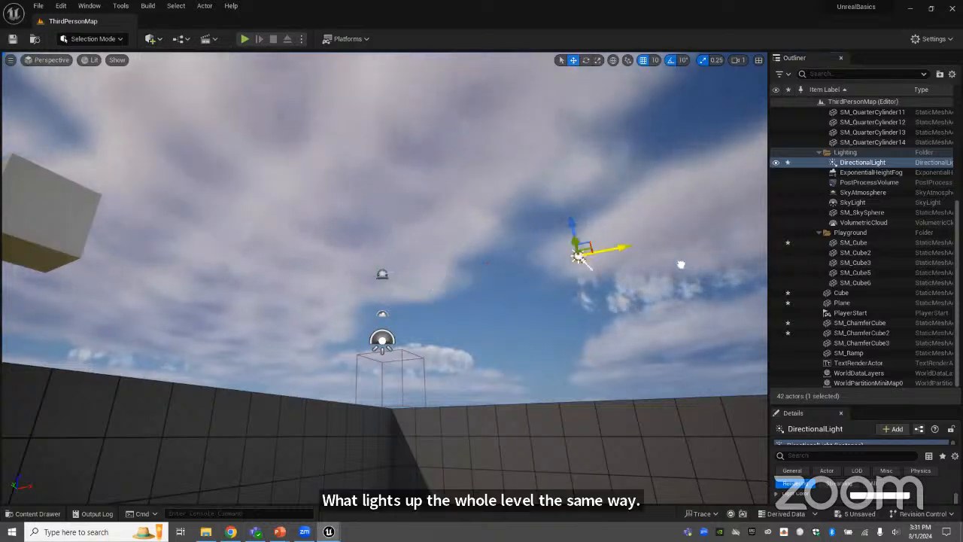
pyautogui.moveTo(602, 248); pyautogui.dragTo(260, 321)
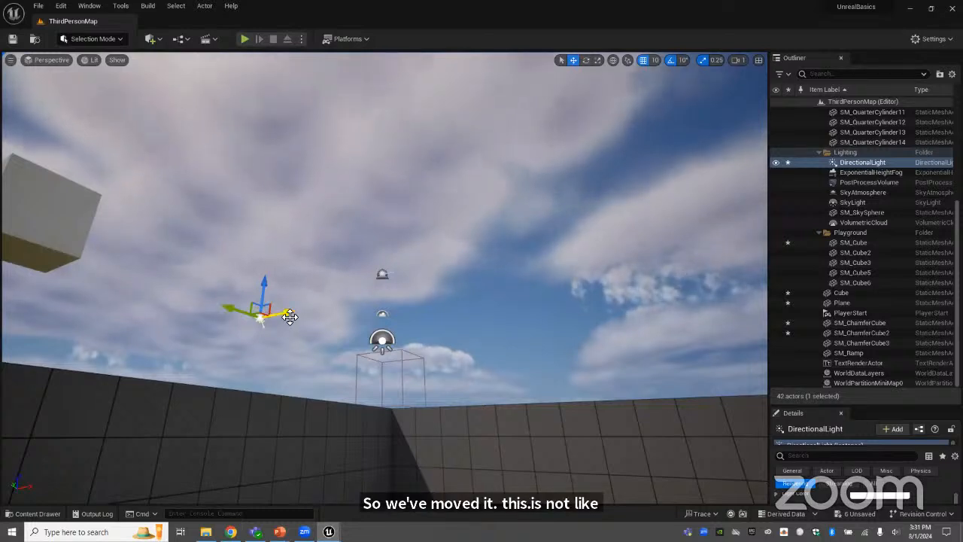
pyautogui.moveTo(260, 316); pyautogui.dragTo(431, 314)
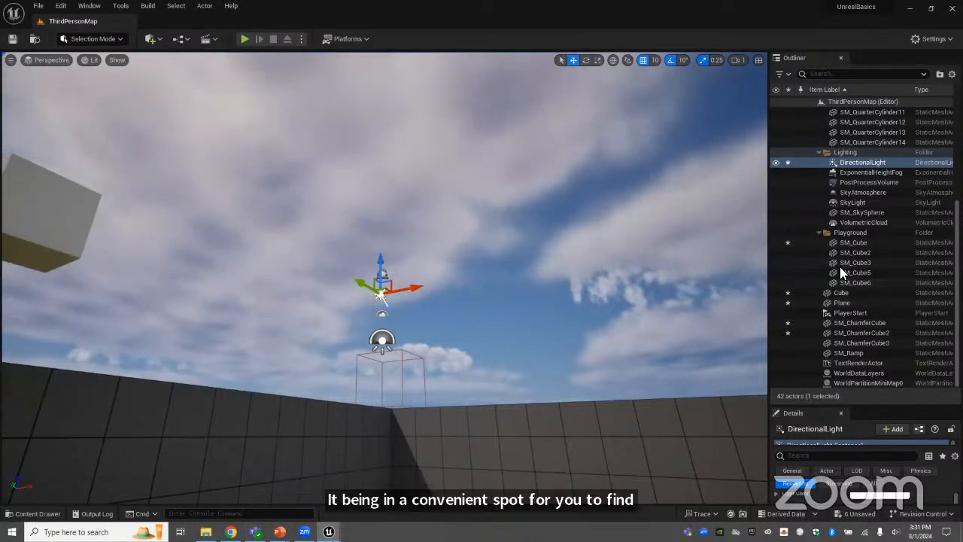
# Rotate the DirectionalLight by -40° and by 60° to try different sun angles, and leave it at a daylight angle.
pyautogui.click(586, 60)
pyautogui.moveTo(444, 202); pyautogui.dragTo(462, 231, button='right')
pyautogui.moveTo(374, 198); pyautogui.dragTo(363, 227)
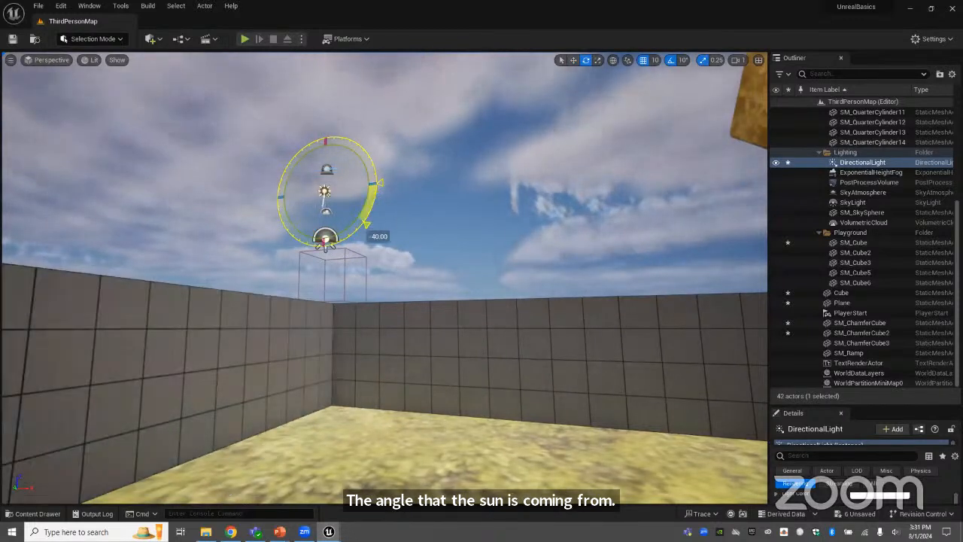
pyautogui.moveTo(363, 227); pyautogui.dragTo(376, 184)
pyautogui.moveTo(380, 183); pyautogui.dragTo(353, 136)
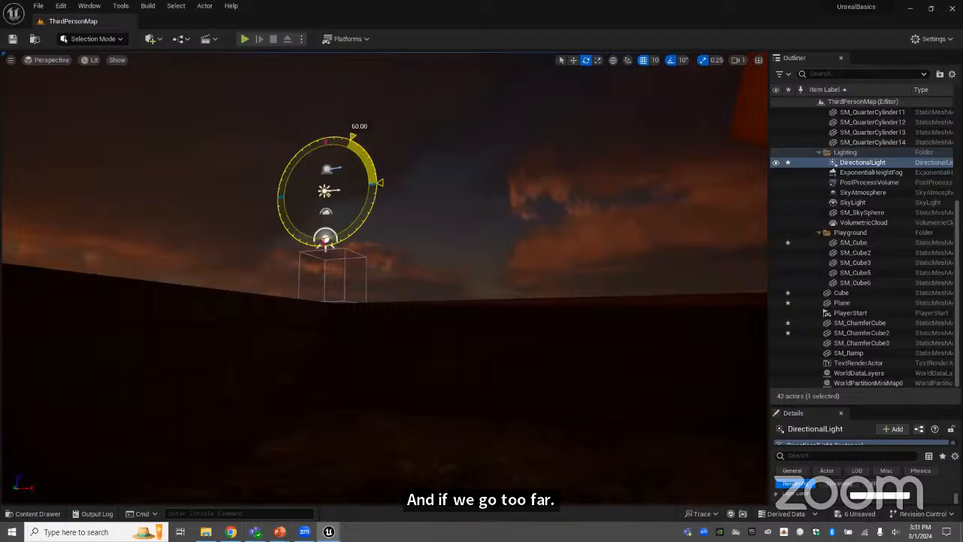
pyautogui.moveTo(352, 137); pyautogui.dragTo(365, 183)
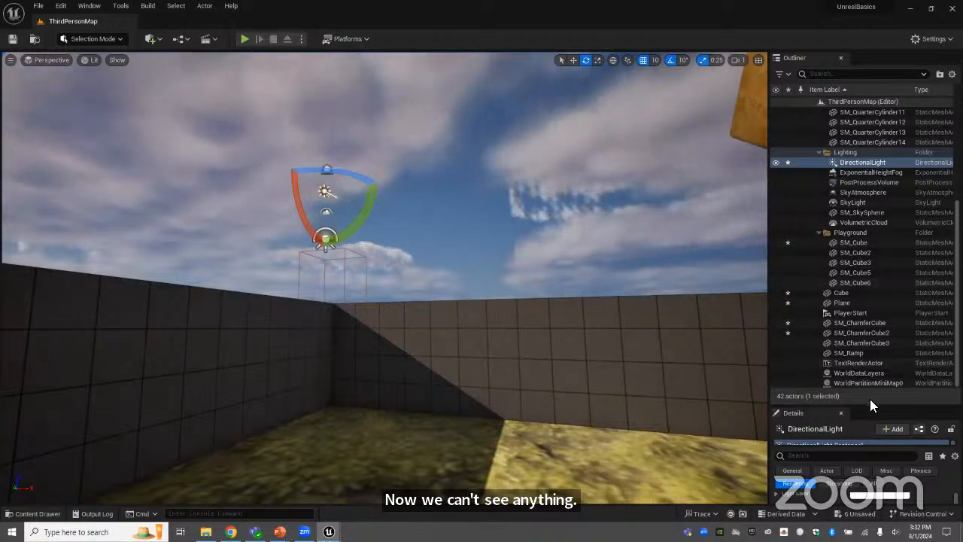
# Try blue, pink and red as the DirectionalLight's colour, settle on light purple, and set its intensity to about 4.85 lux.
pyautogui.moveTo(865, 408); pyautogui.dragTo(865, 209)
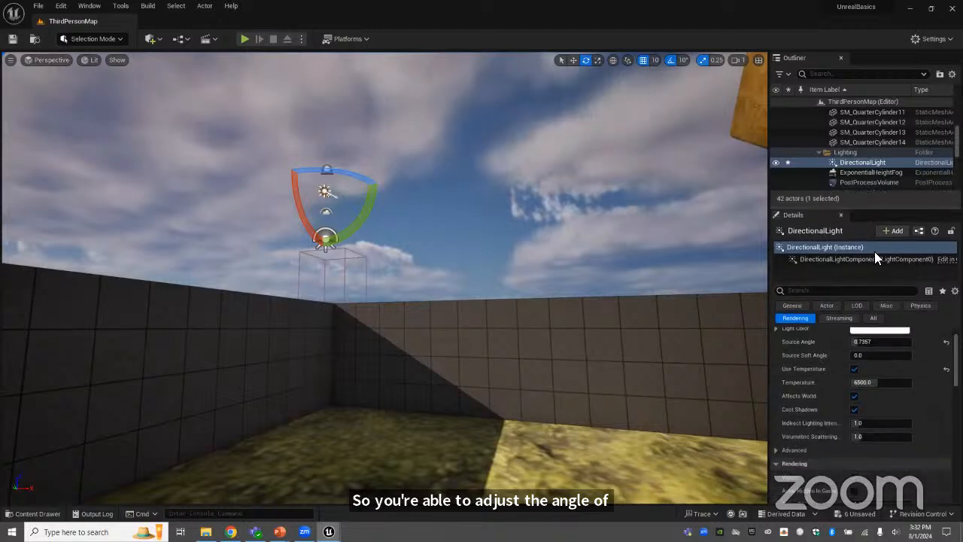
pyautogui.scroll(2, 850, 398)
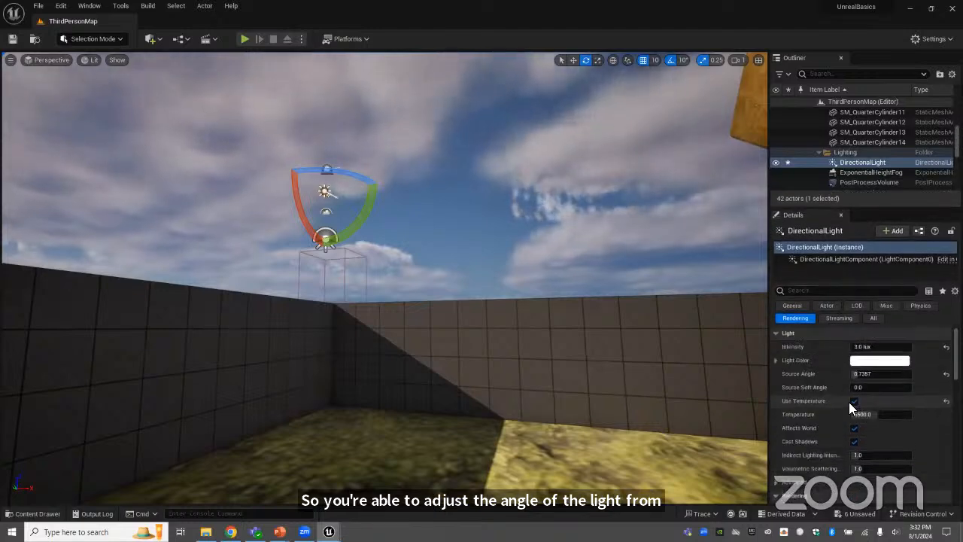
pyautogui.click(859, 361)
pyautogui.click(683, 306)
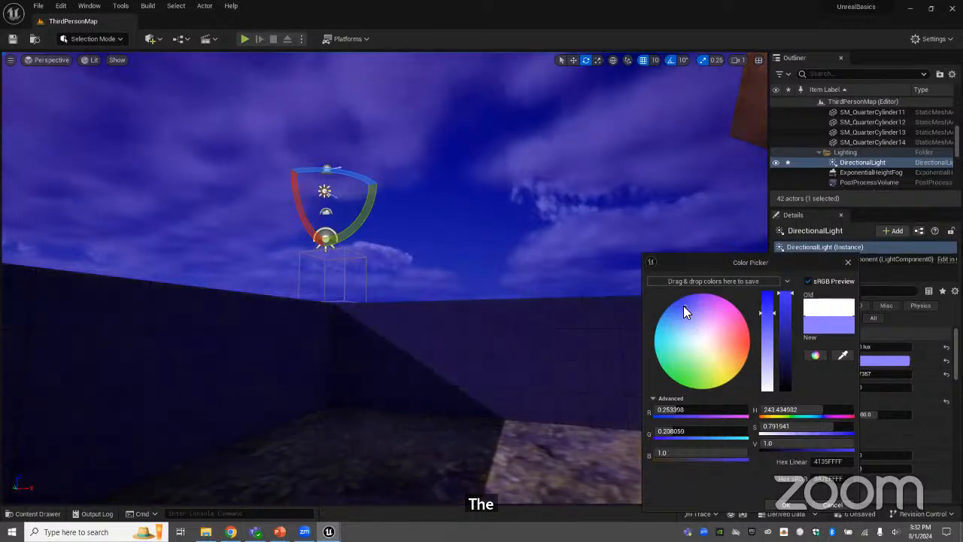
pyautogui.click(720, 310)
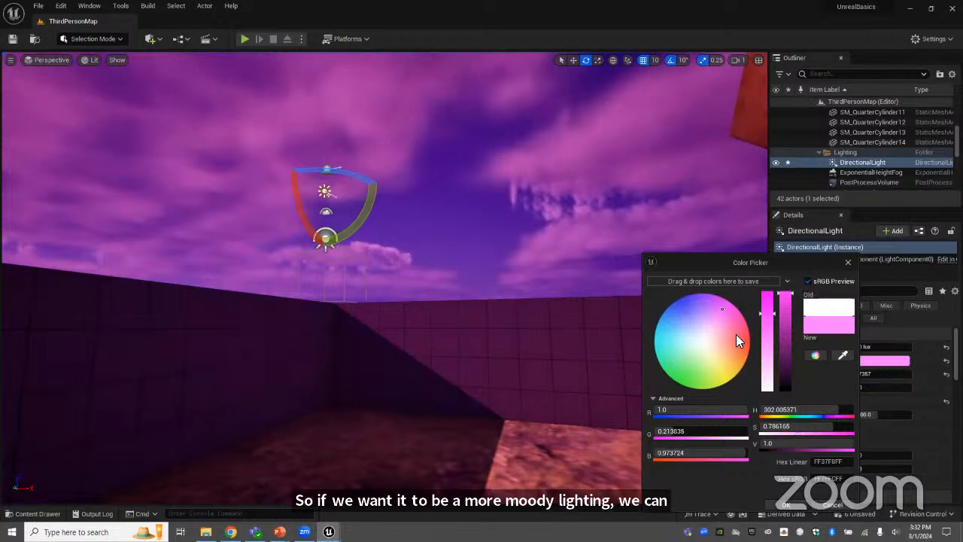
pyautogui.click(736, 334)
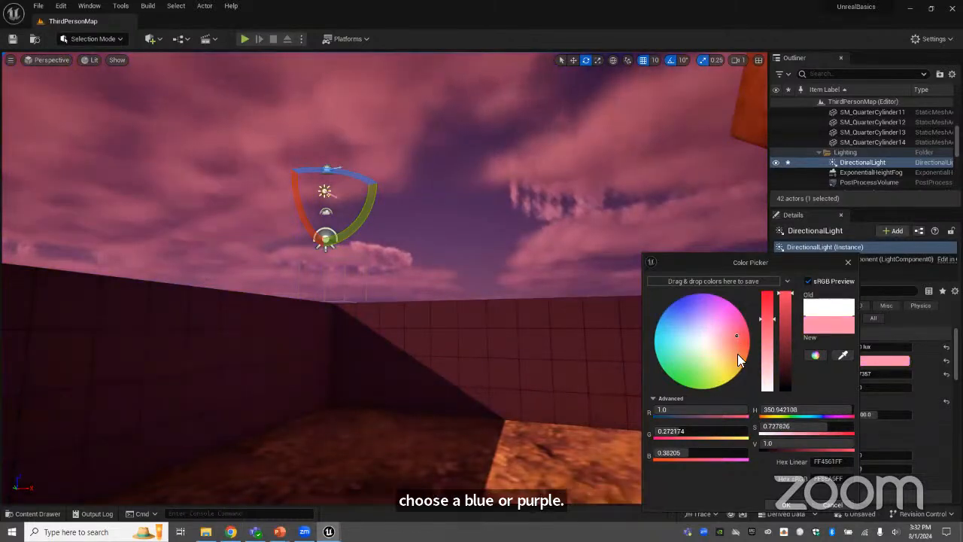
pyautogui.click(705, 305)
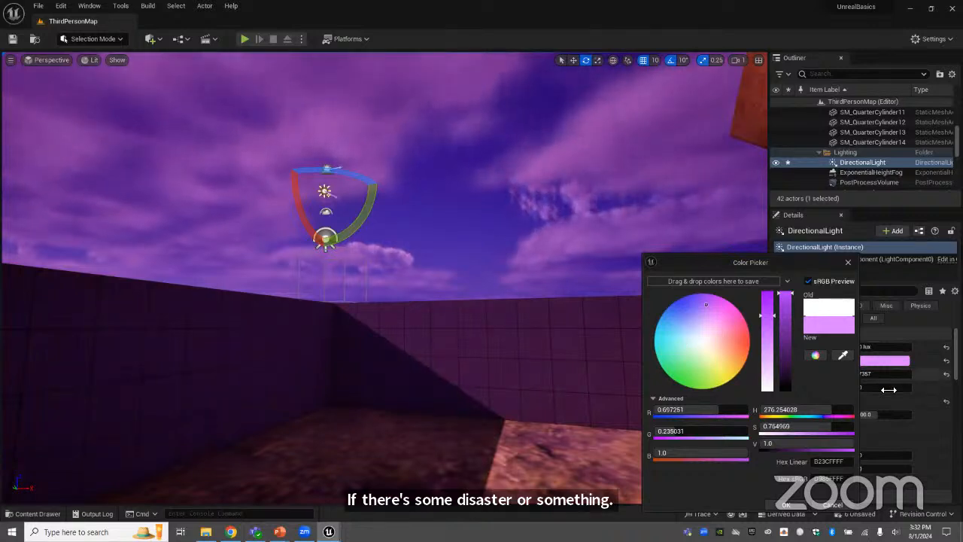
pyautogui.click(874, 328)
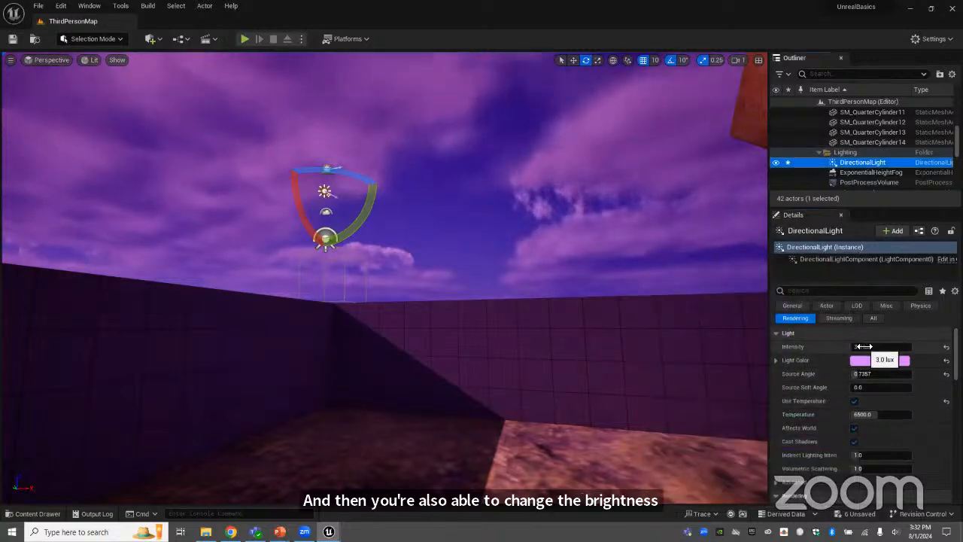
pyautogui.moveTo(863, 347)
pyautogui.mouseDown()
pyautogui.moveTo(887, 347)
pyautogui.moveTo(862, 346)
pyautogui.mouseUp()
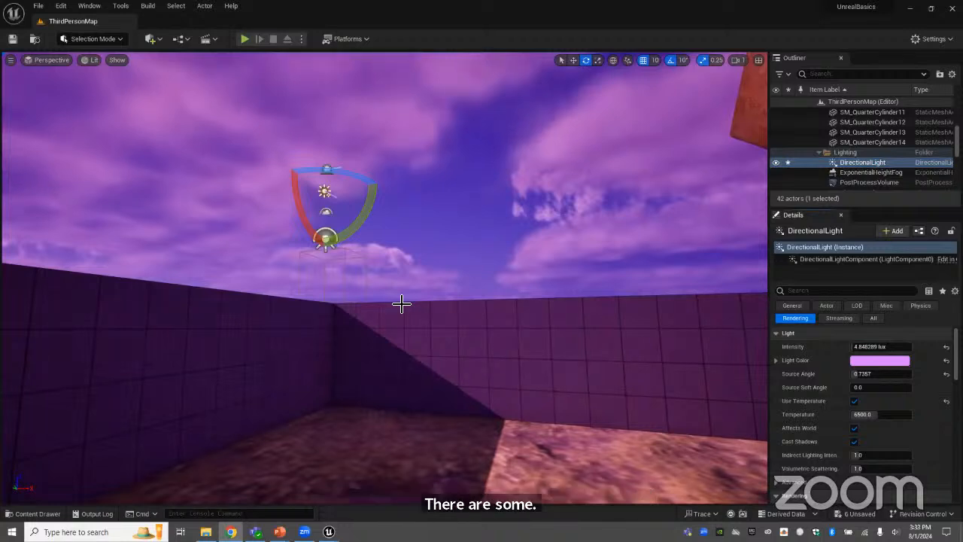
# Add a Point Light in the walled corner and lower it to Z 100, just above the ground.
pyautogui.click(155, 36)
pyautogui.moveTo(190, 133)
pyautogui.moveTo(279, 148); pyautogui.dragTo(386, 272)
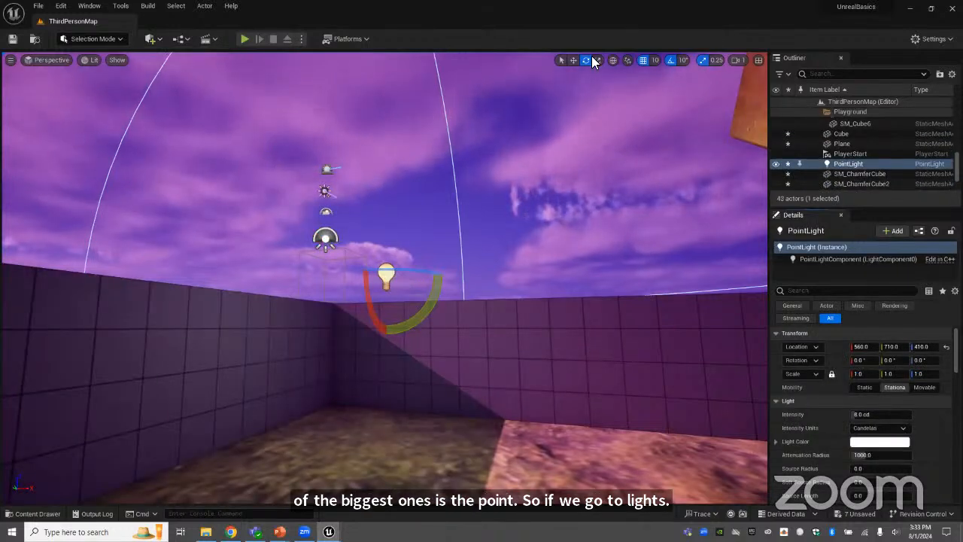
pyautogui.click(573, 60)
pyautogui.moveTo(388, 244); pyautogui.dragTo(392, 387)
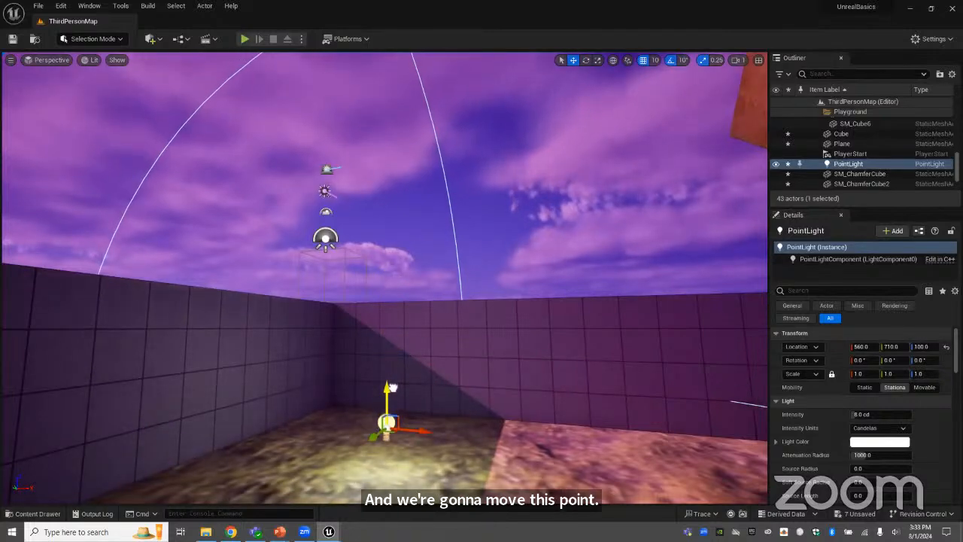
# Raise the point light to Z 110 and move it along the X axis to 270, close to the wall.
pyautogui.moveTo(472, 333); pyautogui.dragTo(472, 376, button='right')
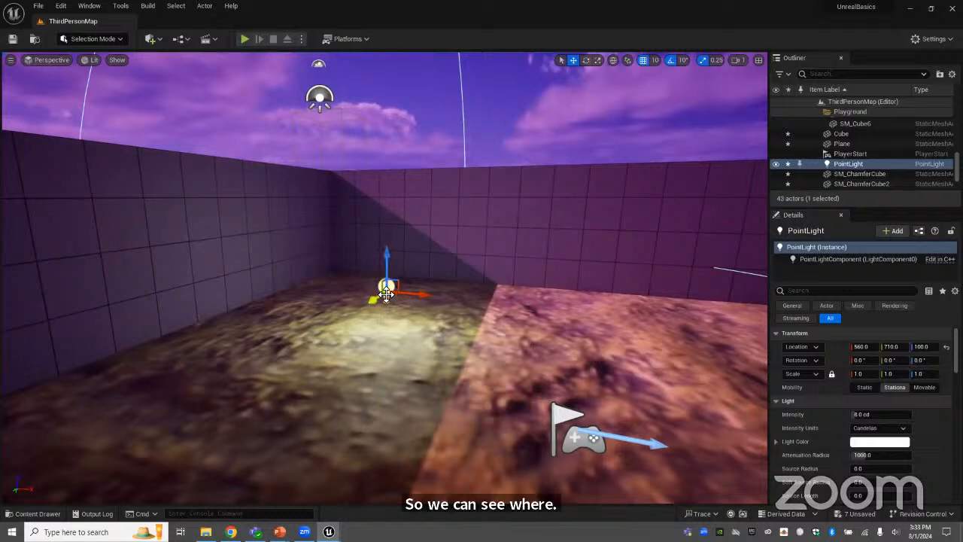
pyautogui.moveTo(387, 287); pyautogui.dragTo(387, 255)
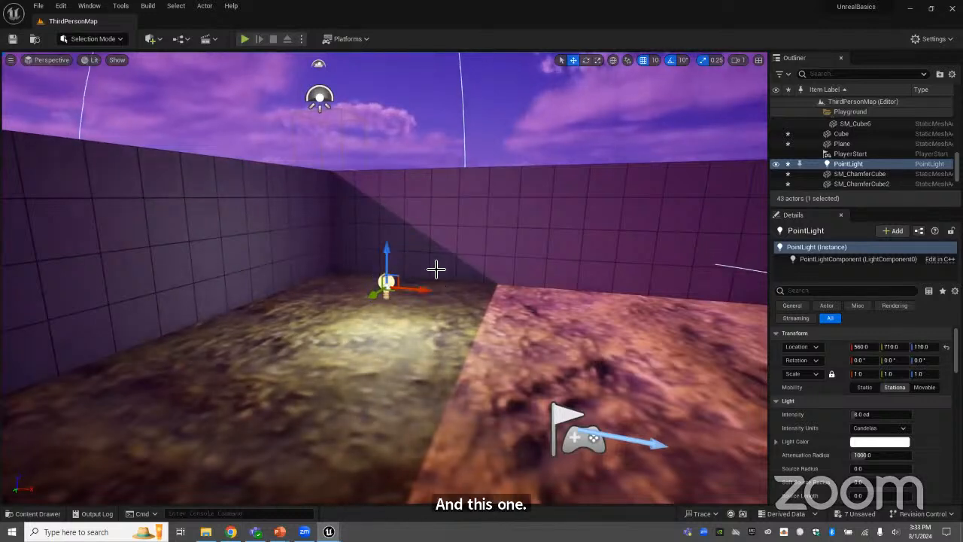
pyautogui.moveTo(425, 288); pyautogui.dragTo(310, 281)
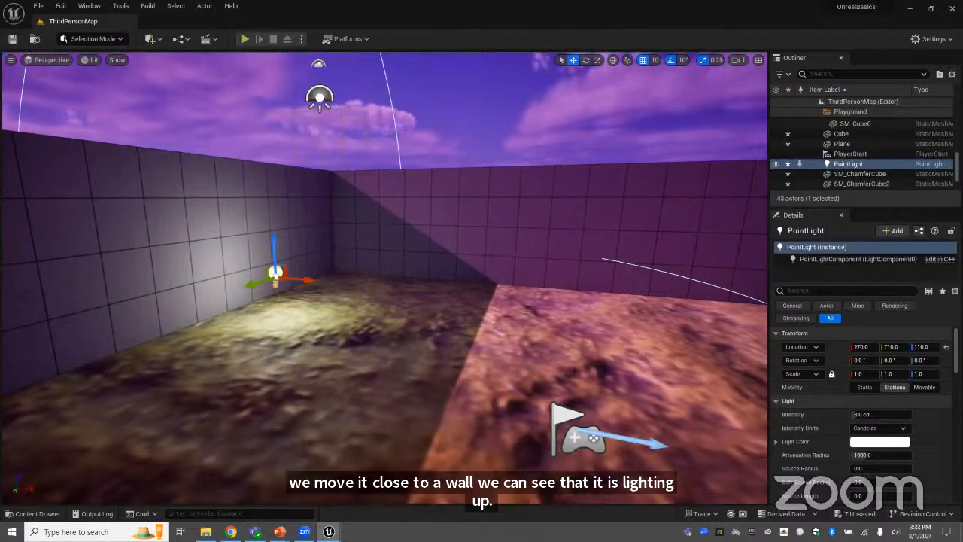
# Set the point light's attenuation radius to about 307 and its intensity to about 4.67 cd, and review its remaining light properties.
pyautogui.click(865, 455)
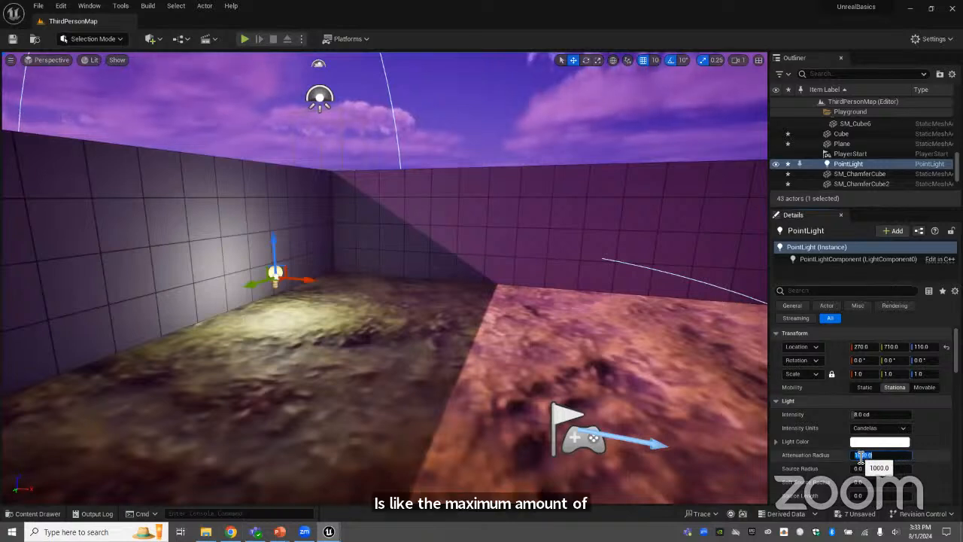
pyautogui.click(887, 457)
pyautogui.moveTo(876, 456)
pyautogui.mouseDown()
pyautogui.moveTo(852, 455)
pyautogui.moveTo(877, 456)
pyautogui.moveTo(863, 456)
pyautogui.mouseUp()
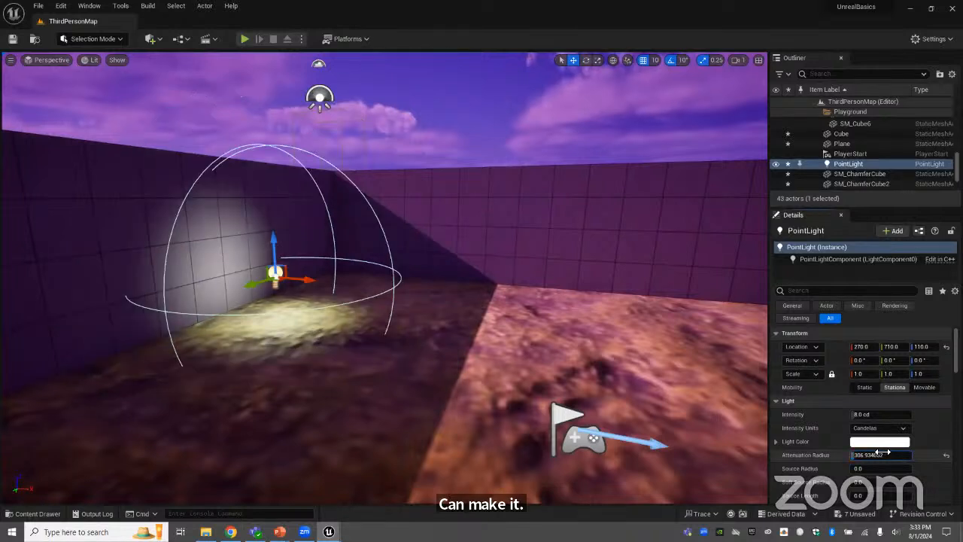
pyautogui.moveTo(860, 415)
pyautogui.mouseDown()
pyautogui.moveTo(874, 415)
pyautogui.moveTo(854, 414)
pyautogui.mouseUp()
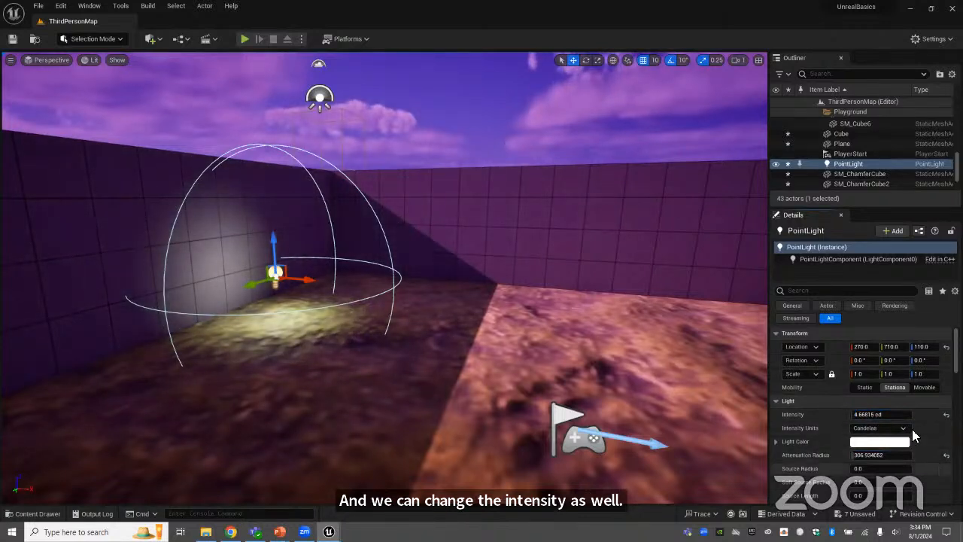
pyautogui.scroll(-1, 914, 435)
pyautogui.scroll(-1, 924, 450)
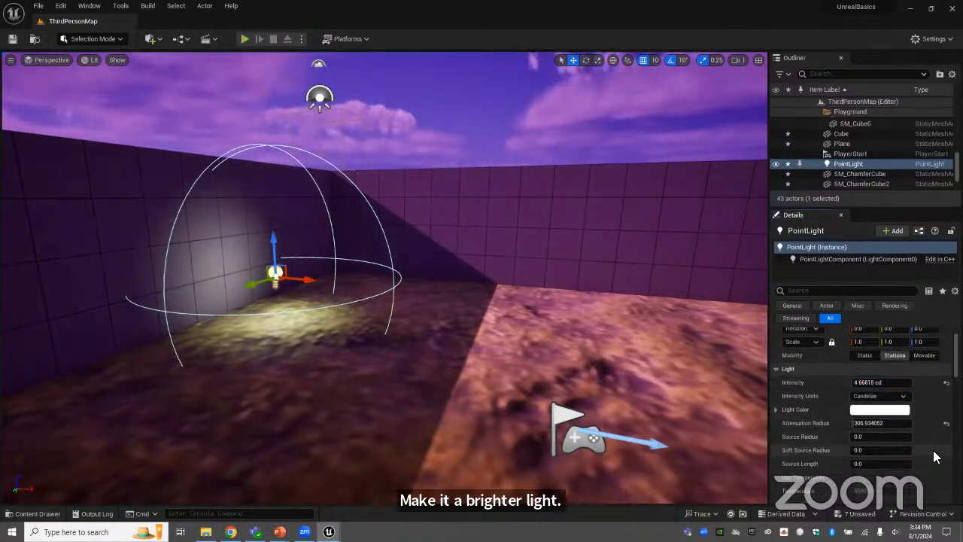
pyautogui.scroll(-3, 932, 456)
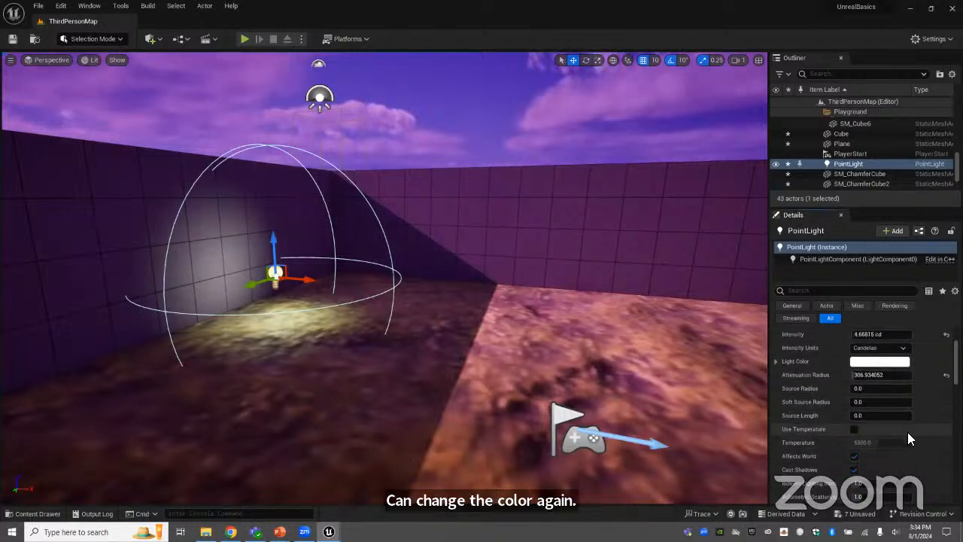
pyautogui.scroll(-3, 907, 431)
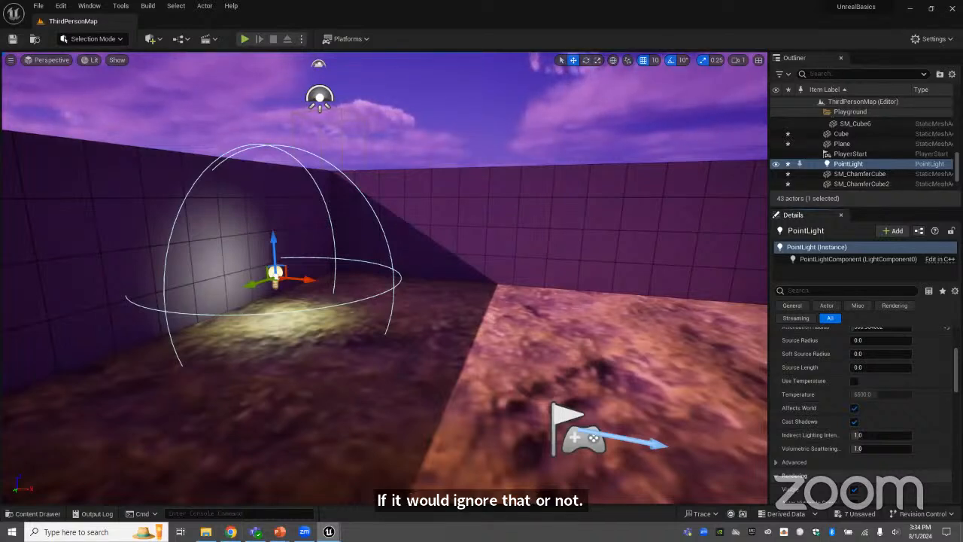
# Add a Spot Light in the shaded area beside the point light and rotate it so its cone is tilted away from straight down.
pyautogui.click(160, 40)
pyautogui.moveTo(184, 131)
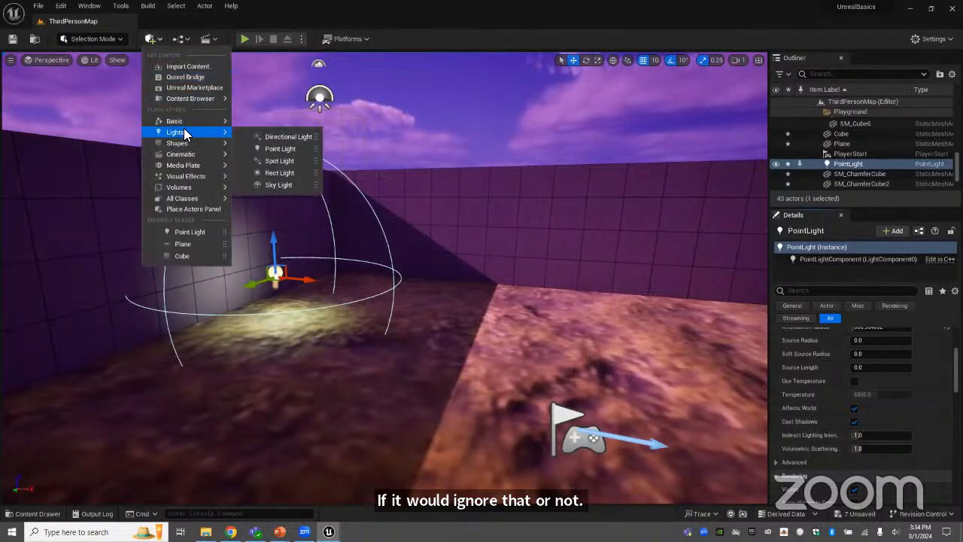
pyautogui.click(301, 161)
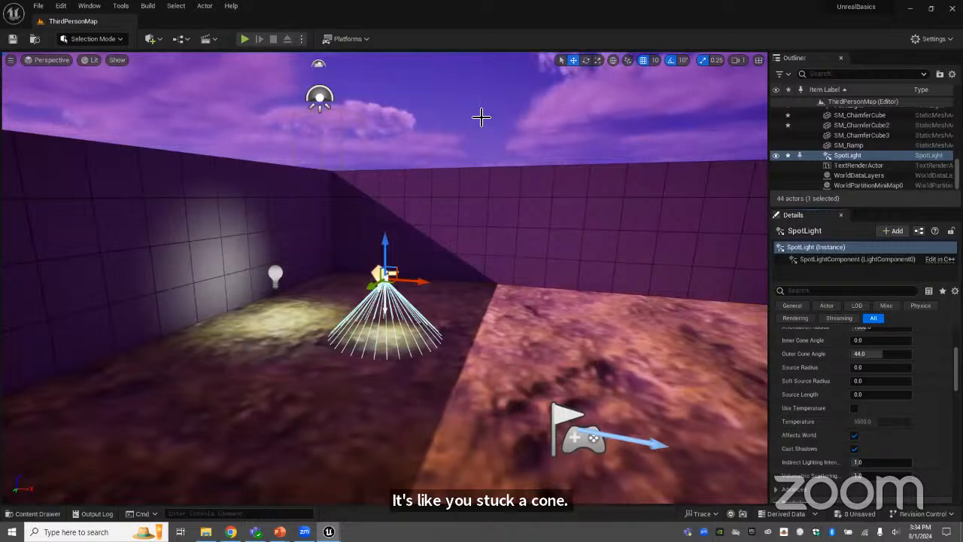
pyautogui.click(586, 60)
pyautogui.moveTo(431, 263); pyautogui.dragTo(442, 298)
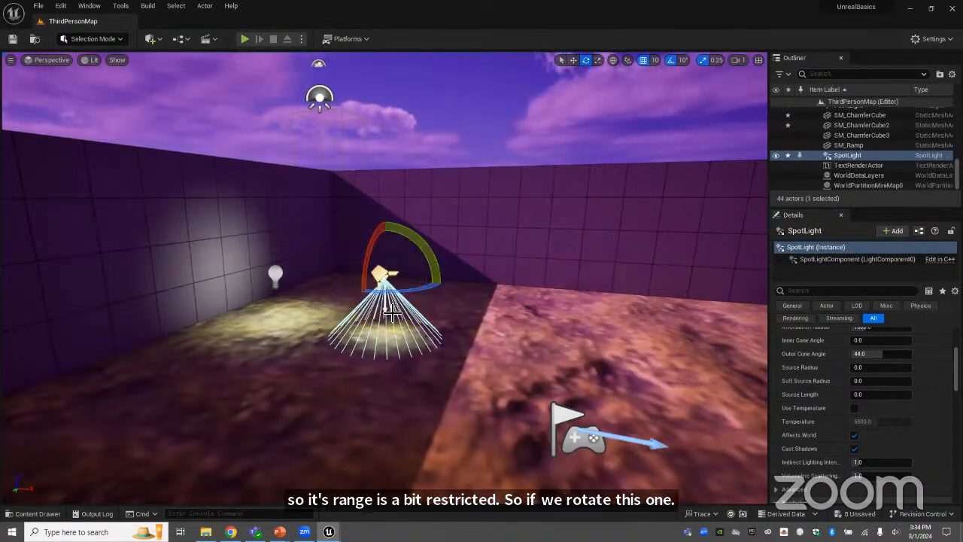
pyautogui.moveTo(371, 250); pyautogui.dragTo(374, 256)
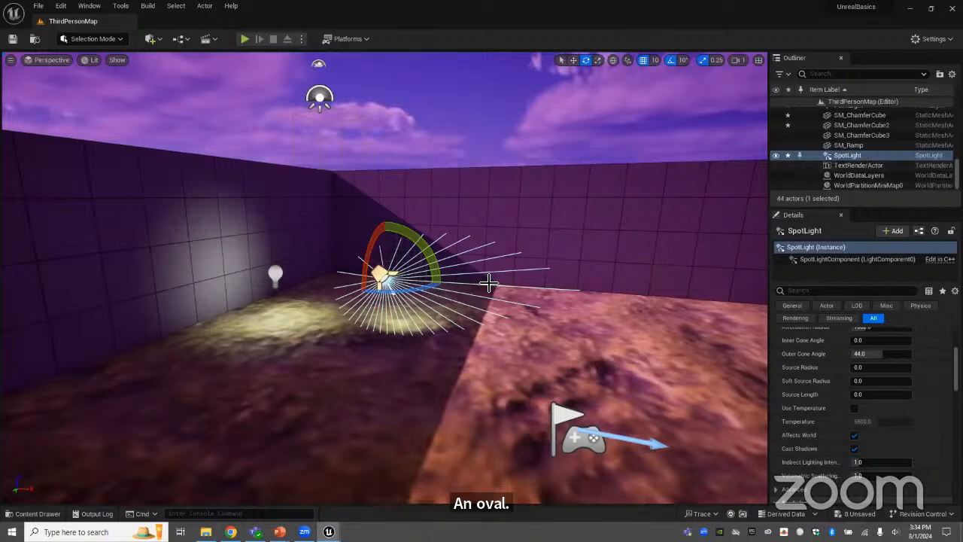
# Rotate the point light around two different axes to compare its effect with the spotlight's.
pyautogui.click(275, 275)
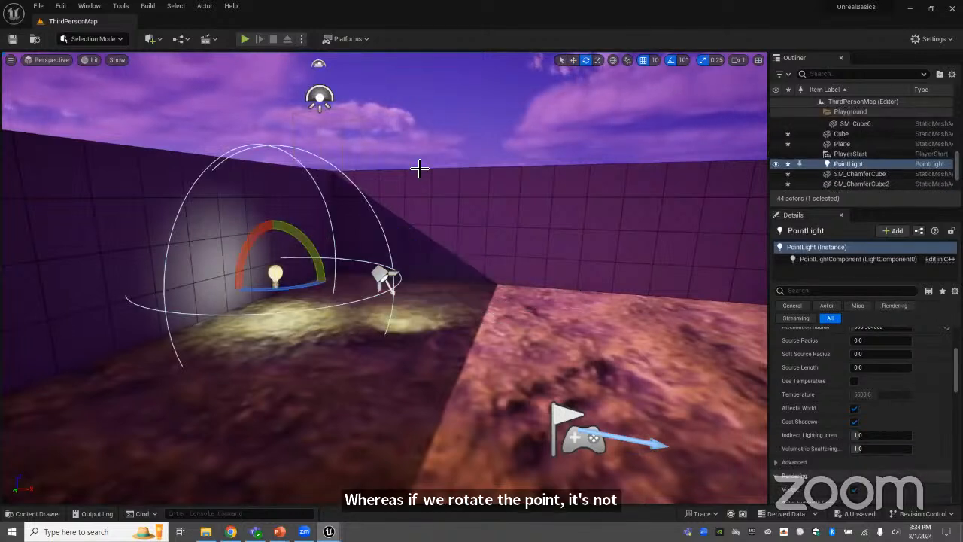
pyautogui.moveTo(291, 235); pyautogui.dragTo(421, 288)
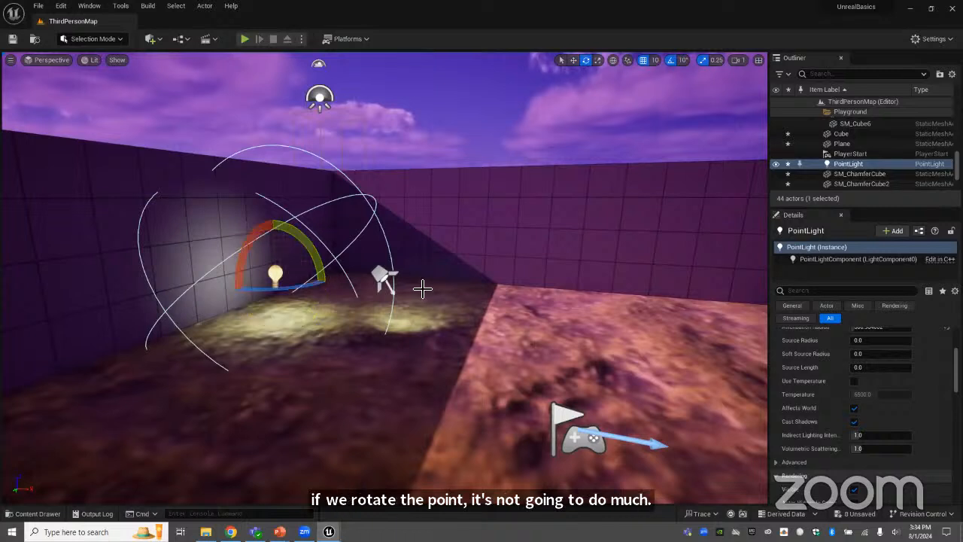
pyautogui.moveTo(298, 287); pyautogui.dragTo(410, 305)
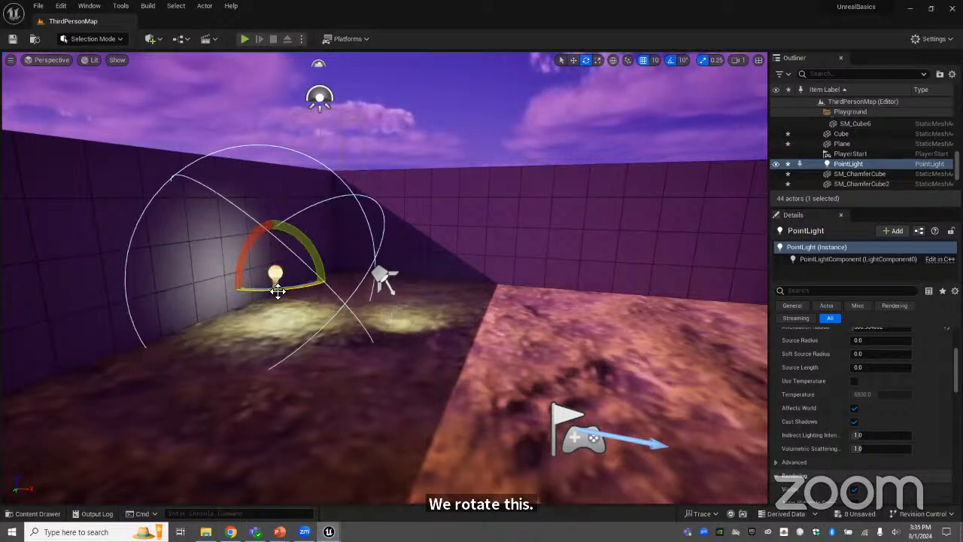
# Set the spotlight's attenuation radius to about 1049.
pyautogui.click(382, 275)
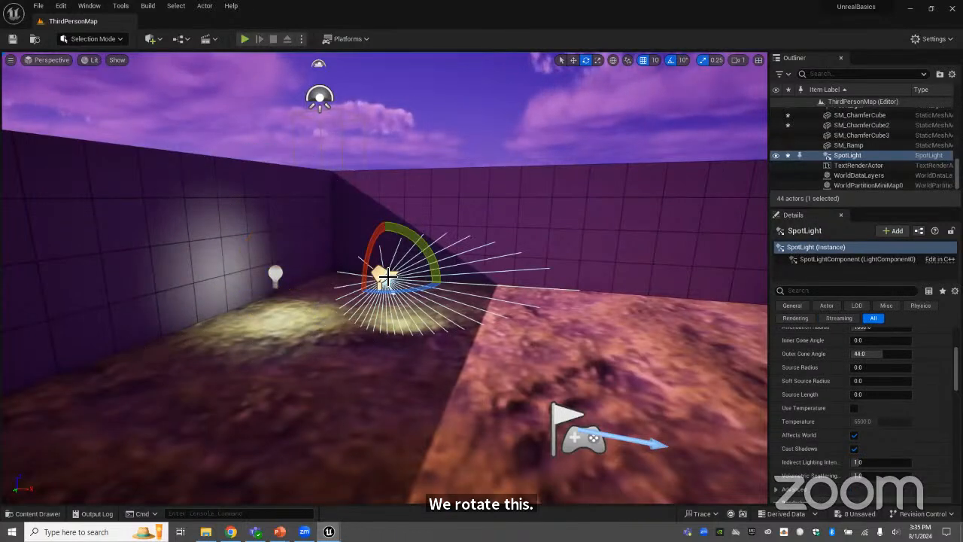
pyautogui.scroll(3, 903, 429)
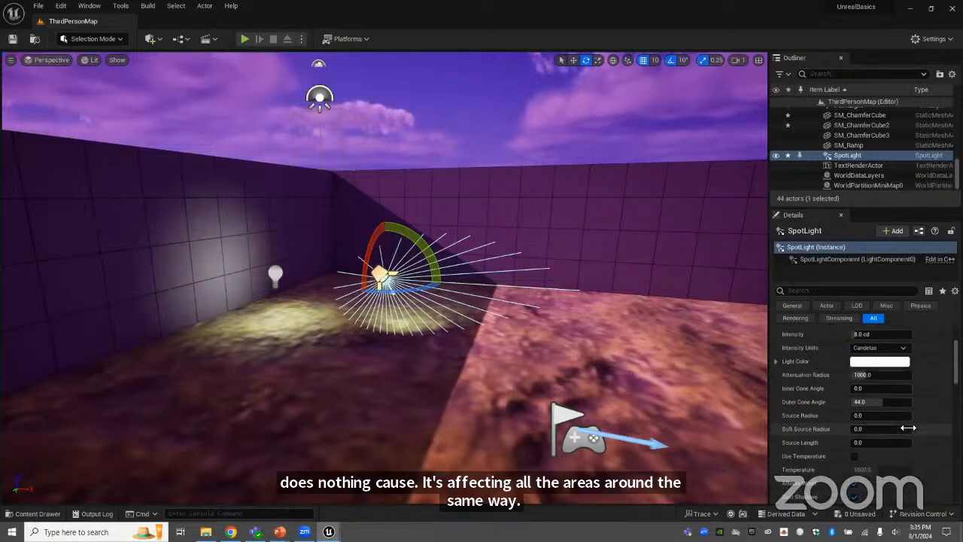
pyautogui.scroll(1, 904, 426)
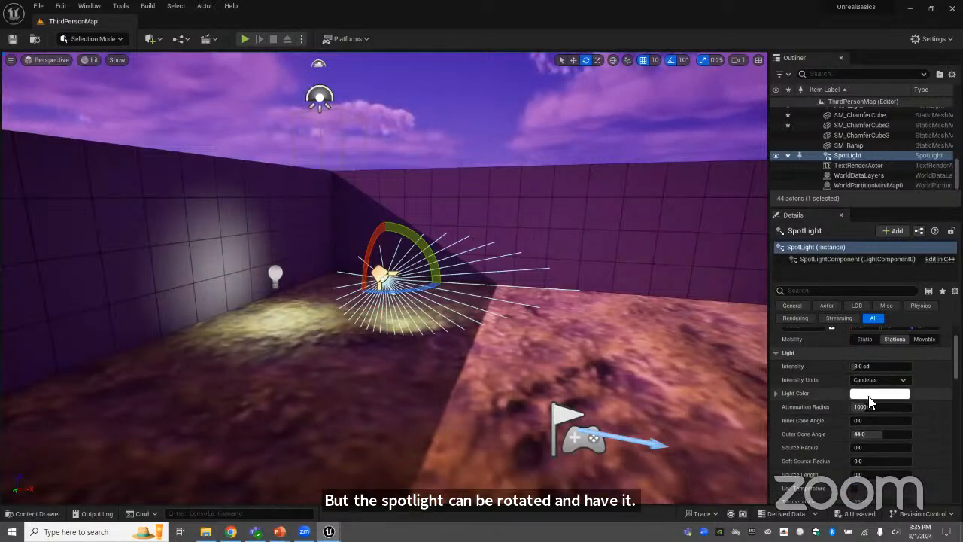
pyautogui.moveTo(869, 409); pyautogui.dragTo(835, 405)
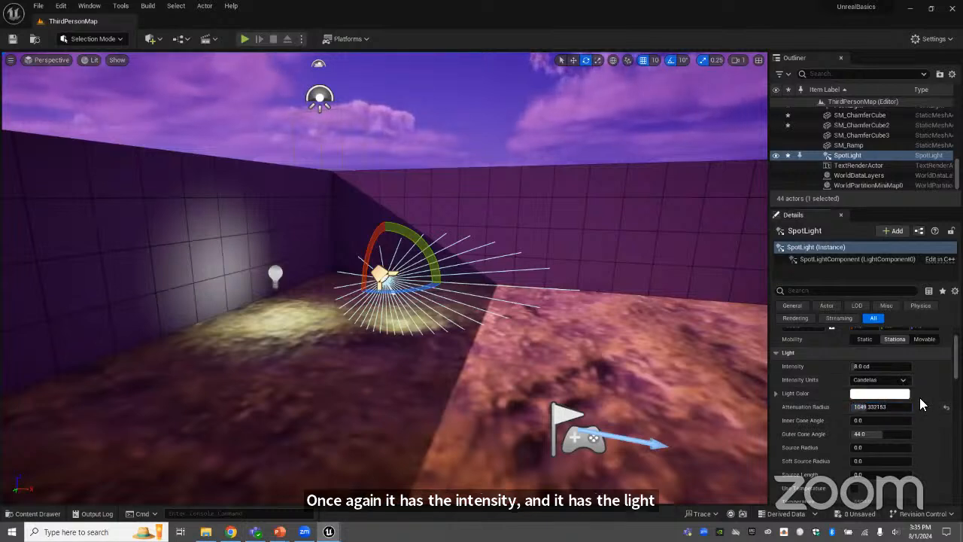
# Add a Rect Light at the spotlight's position and move it forward into the open ground in front of the point light.
pyautogui.click(154, 39)
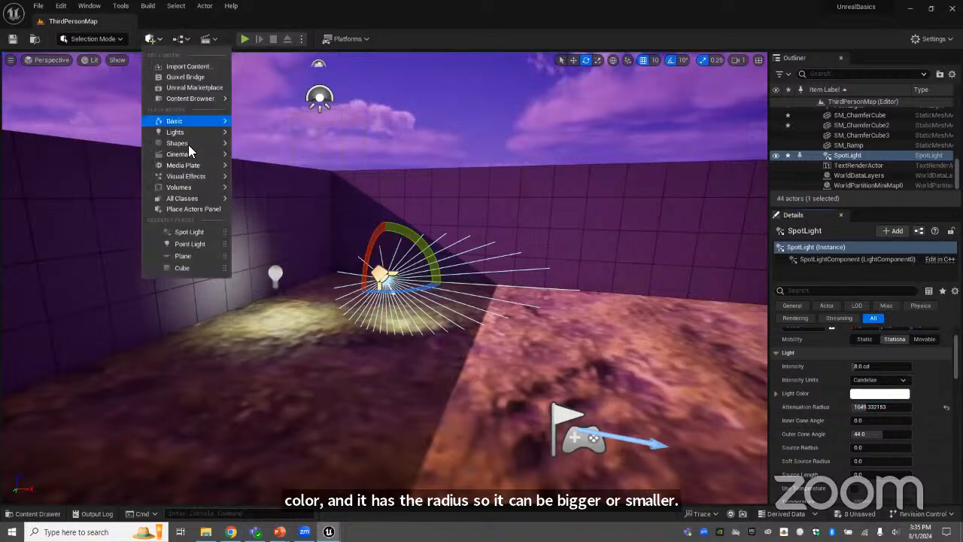
pyautogui.moveTo(191, 134)
pyautogui.moveTo(279, 173); pyautogui.dragTo(383, 274)
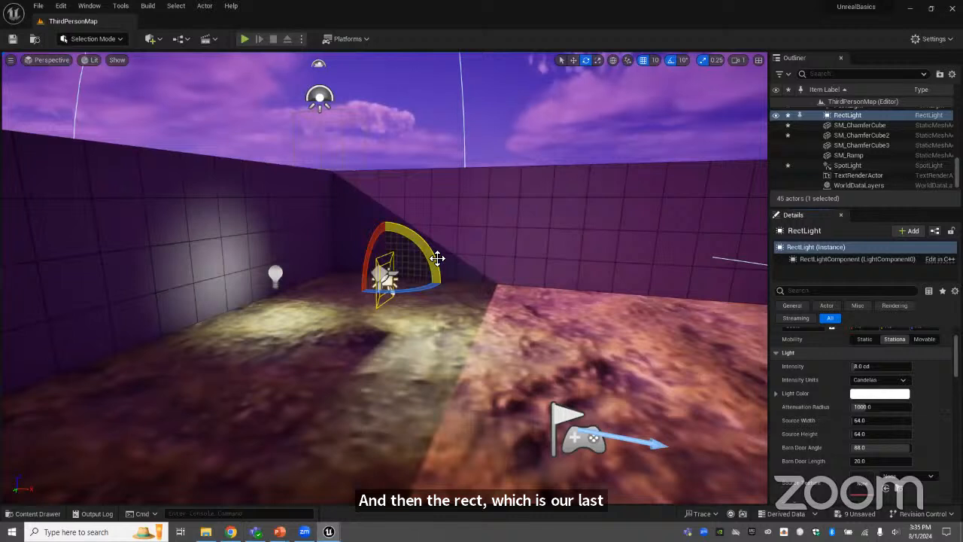
pyautogui.click(561, 60)
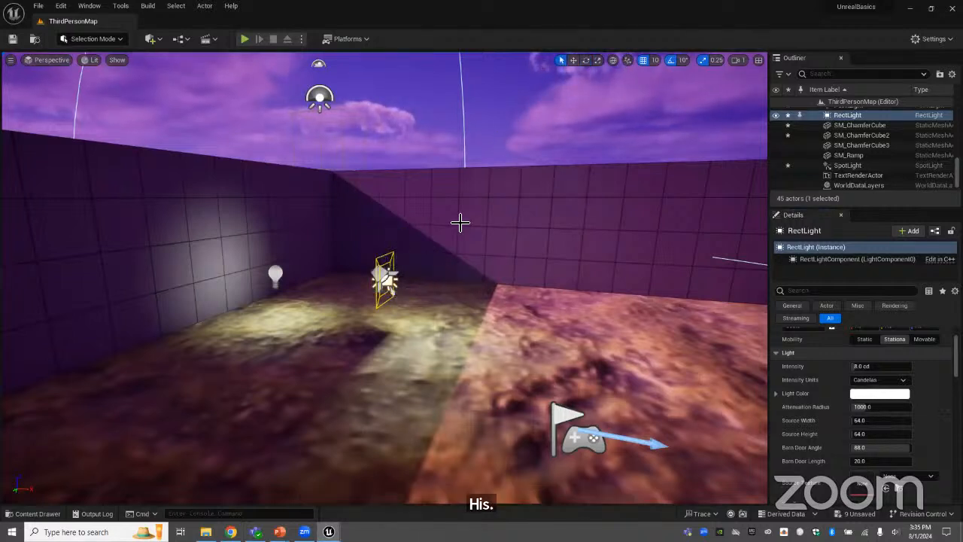
pyautogui.click(573, 60)
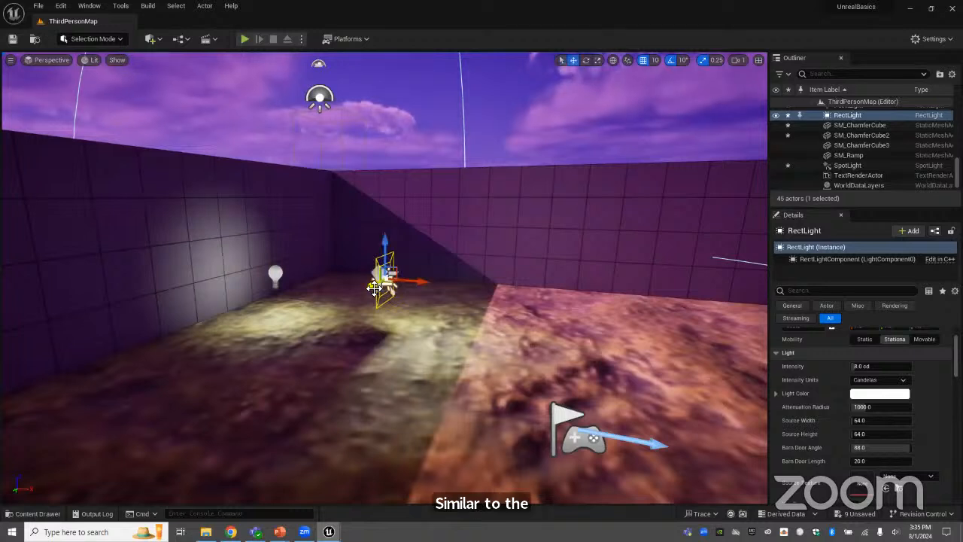
pyautogui.moveTo(384, 280); pyautogui.dragTo(302, 327)
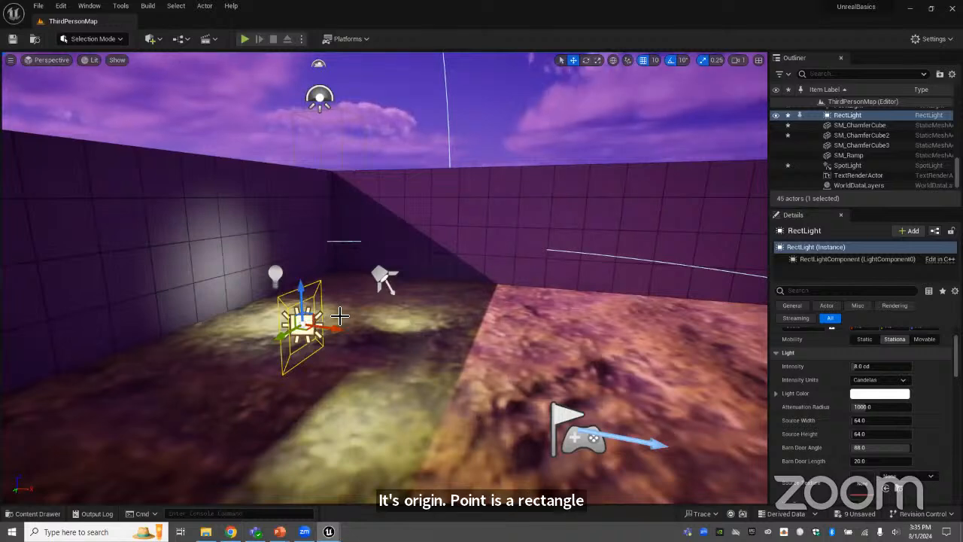
# Move the Rect Light along its red axis toward the side wall and change its light color to light blue.
pyautogui.moveTo(332, 315); pyautogui.dragTo(109, 247)
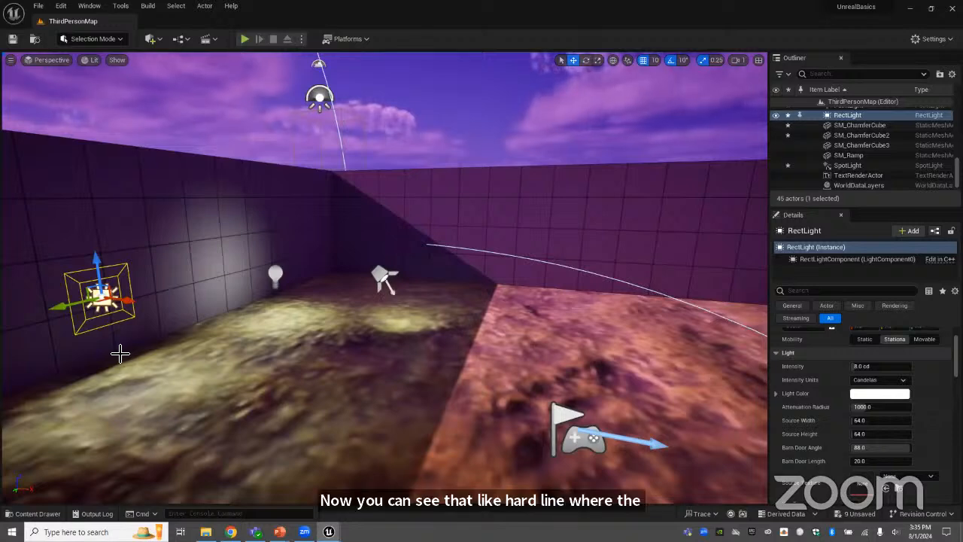
pyautogui.click(895, 395)
pyautogui.moveTo(714, 311); pyautogui.dragTo(700, 331)
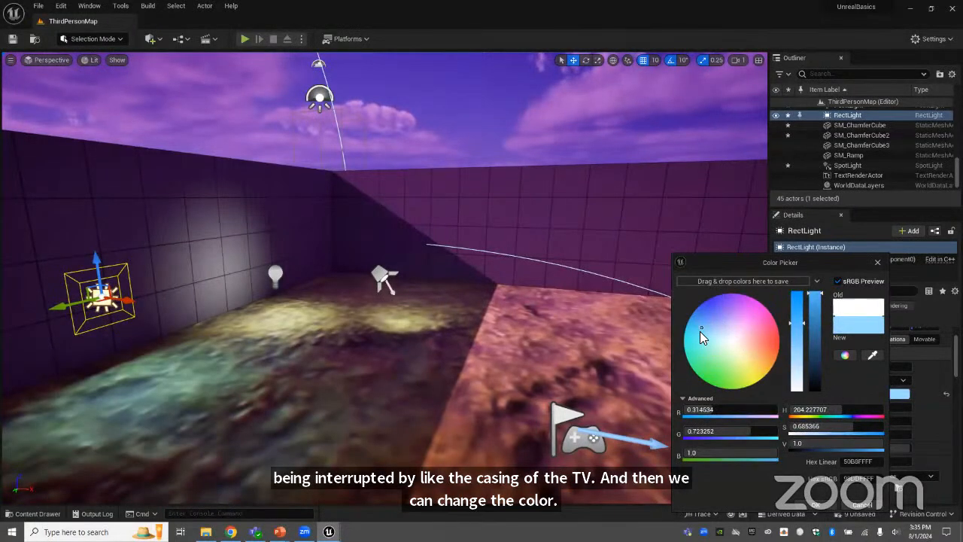
pyautogui.click(878, 262)
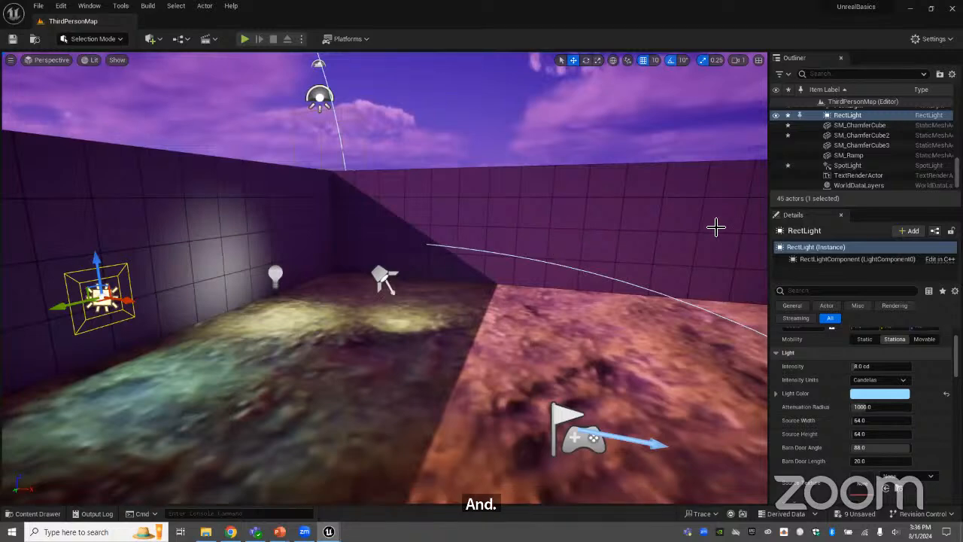
# Duplicate the SpotLight actor in place.
pyautogui.click(860, 165)
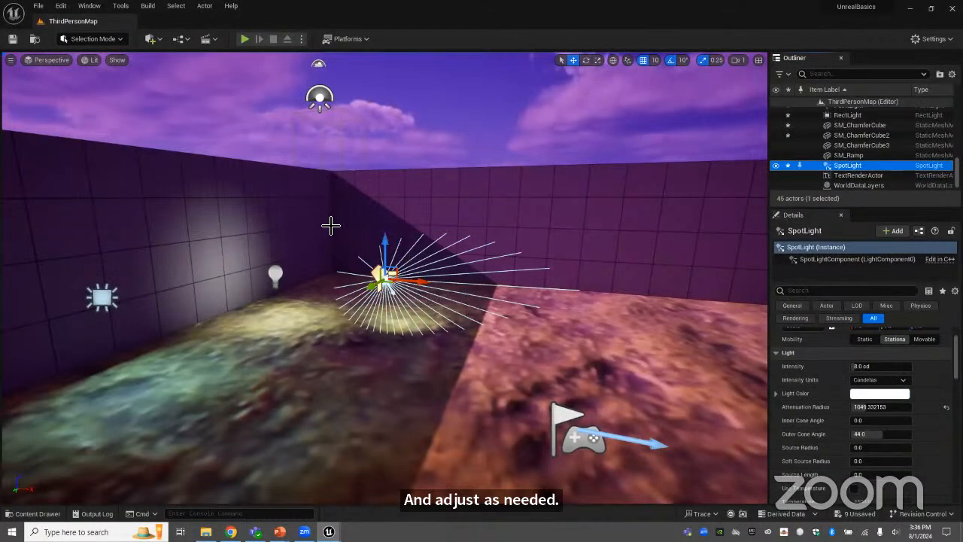
pyautogui.rightClick(855, 166)
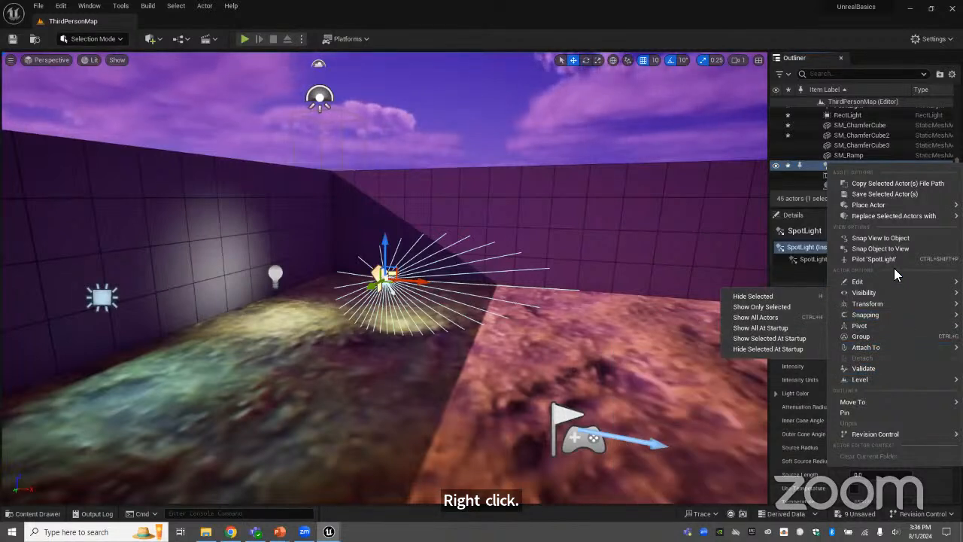
pyautogui.rightClick(824, 166)
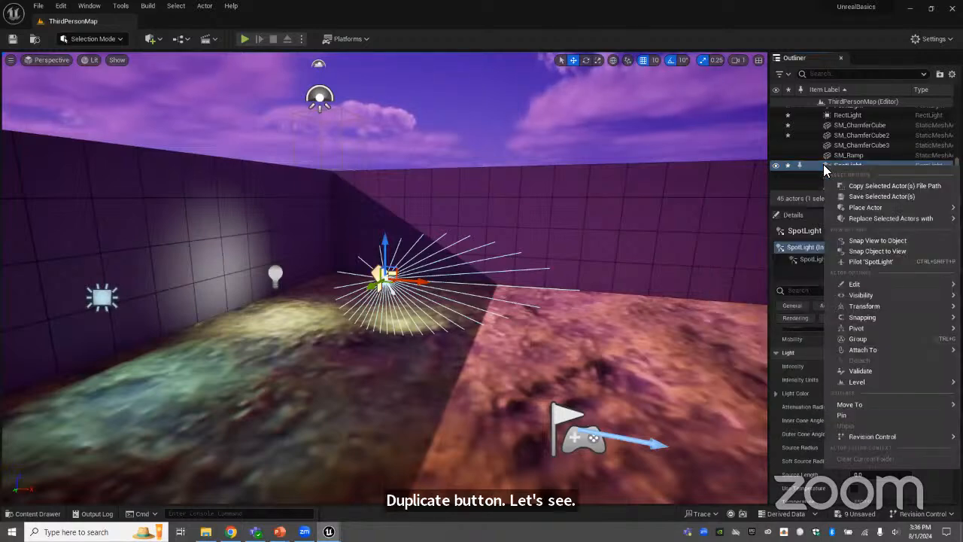
pyautogui.click(824, 165)
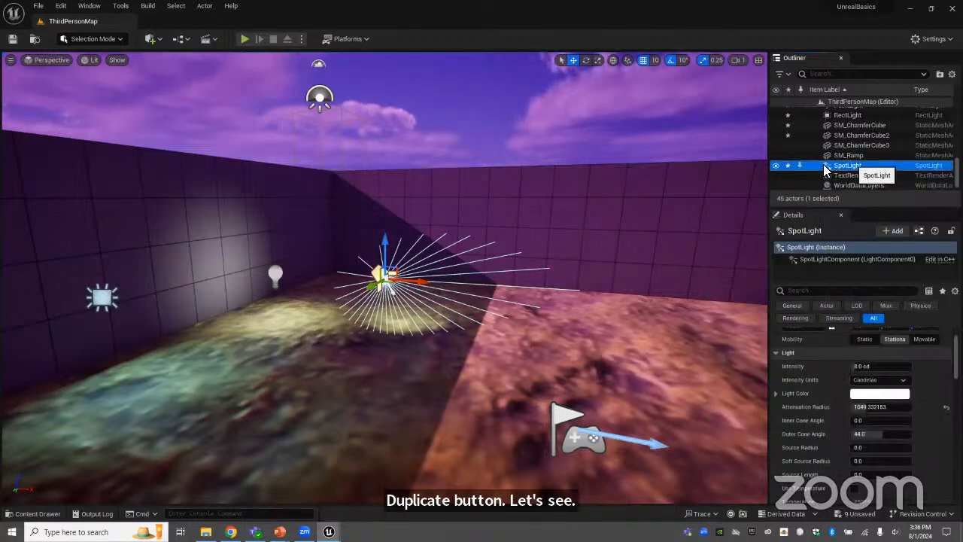
pyautogui.hotkey('ctrl', 'd')
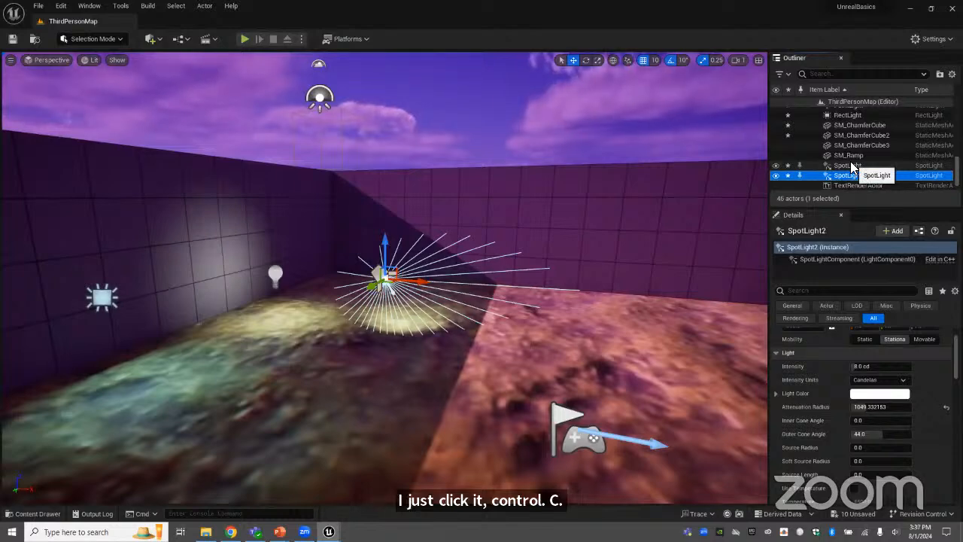
# Move the duplicated spotlight onto the sunlit ground near the player start and rotate it so its cone aims differently from the original's.
pyautogui.moveTo(413, 283); pyautogui.dragTo(584, 303)
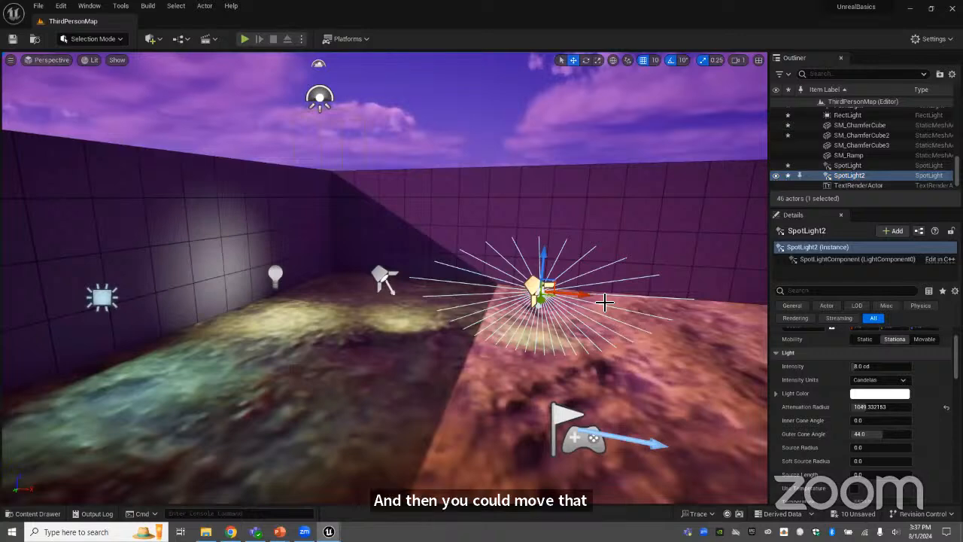
pyautogui.click(585, 60)
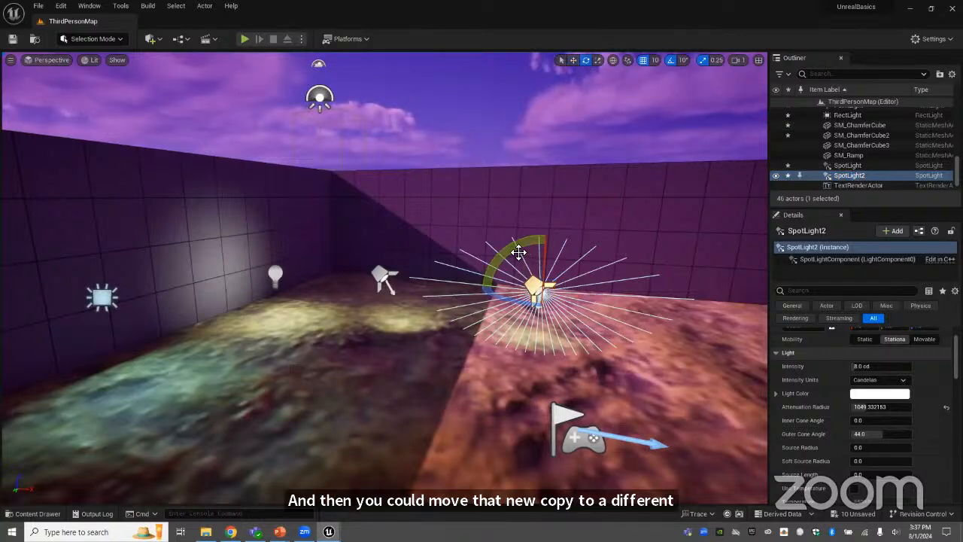
pyautogui.moveTo(501, 295); pyautogui.dragTo(441, 339)
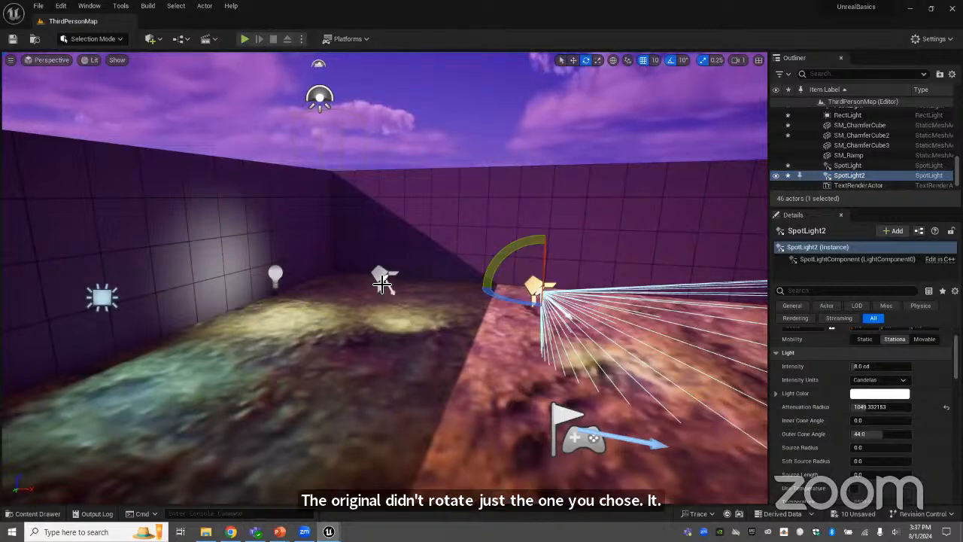
pyautogui.moveTo(653, 260)
pyautogui.mouseDown(button='right')
pyautogui.moveTo(572, 263)
pyautogui.moveTo(655, 260)
pyautogui.mouseUp(button='right')
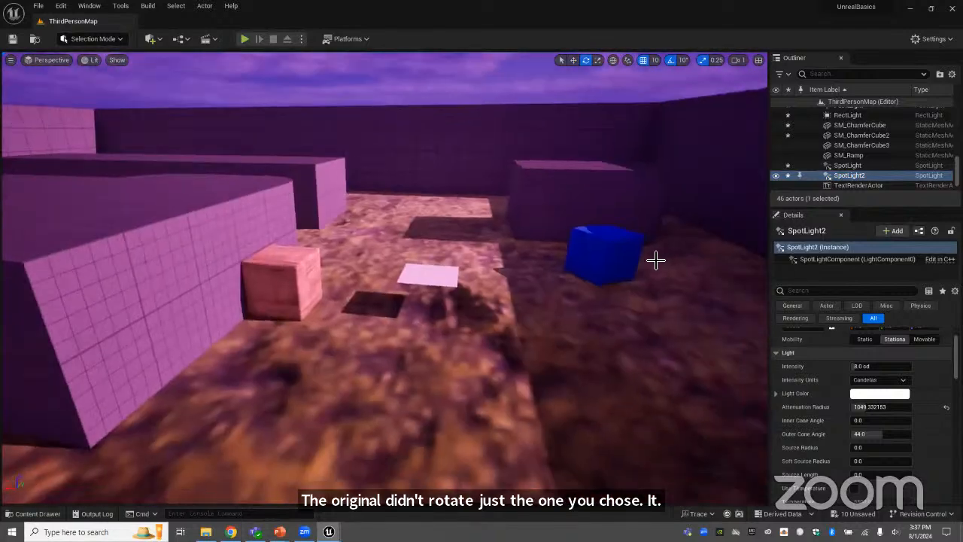
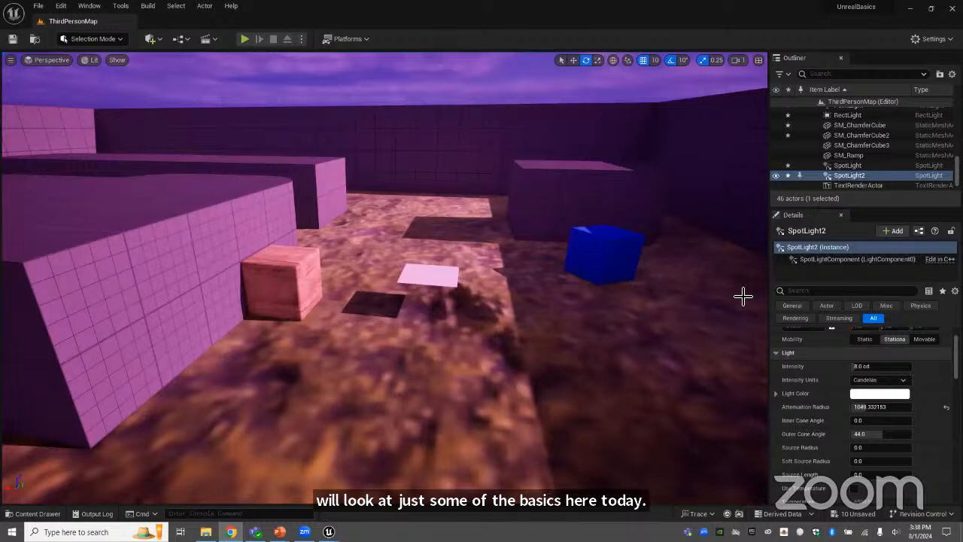
# Play the level briefly, stop it, and look through the Outliner for the player character.
pyautogui.click(32, 513)
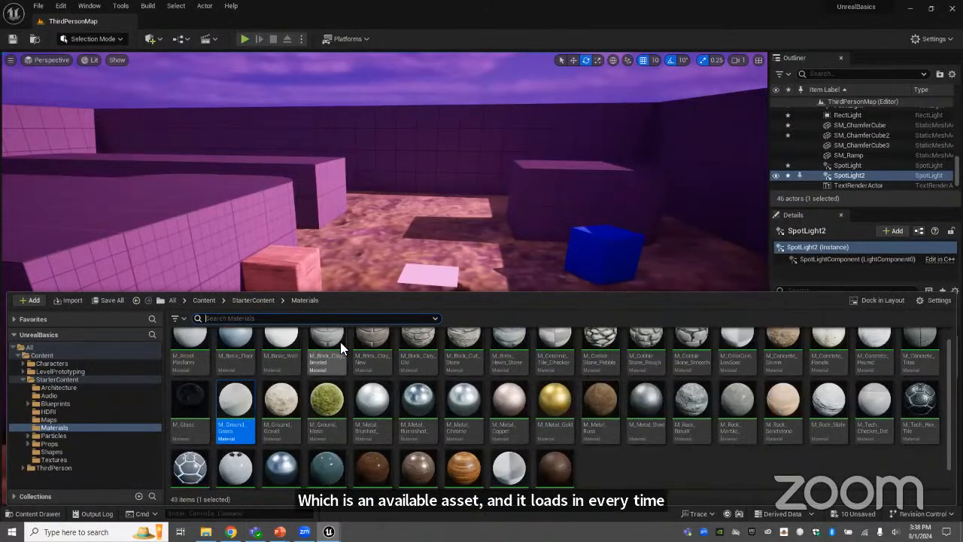
pyautogui.click(245, 38)
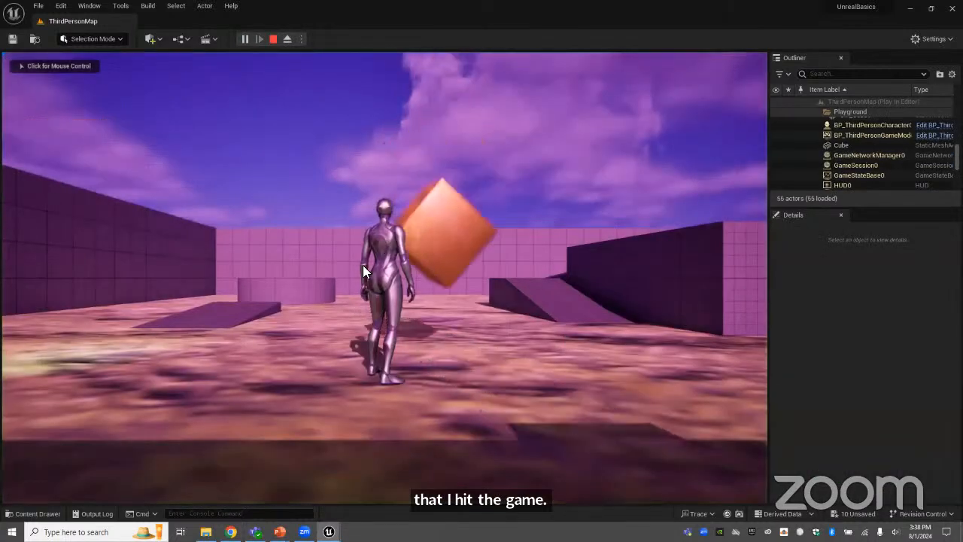
pyautogui.click(273, 39)
pyautogui.scroll(2, 886, 156)
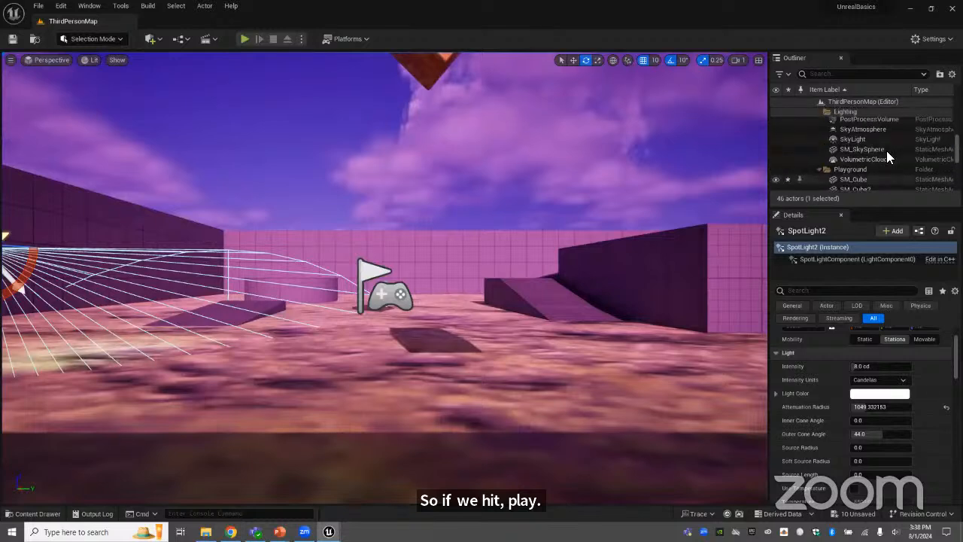
pyautogui.scroll(4, 886, 154)
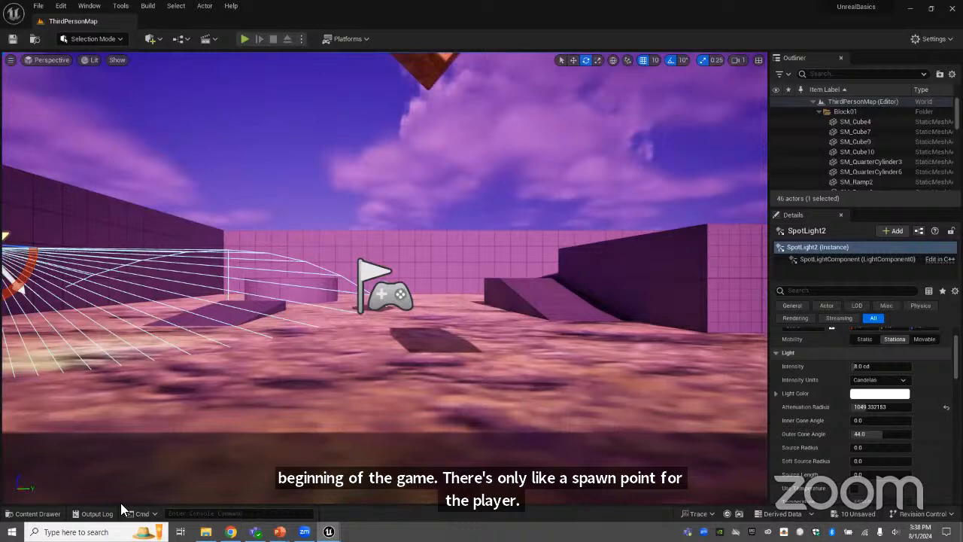
# Browse the StarterContent Blueprints folder and the Characters Mannequin_UE4 folder for the player's blueprint.
pyautogui.click(42, 514)
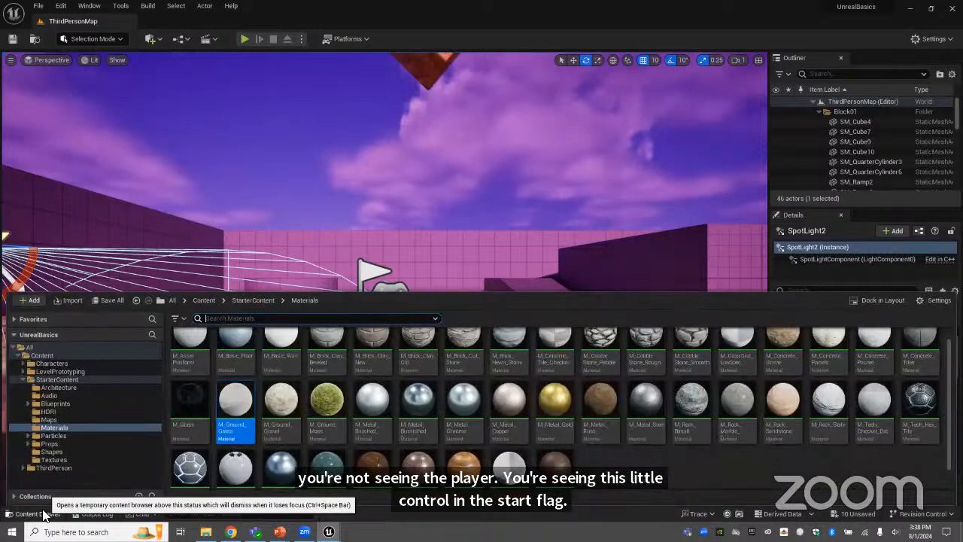
pyautogui.click(67, 403)
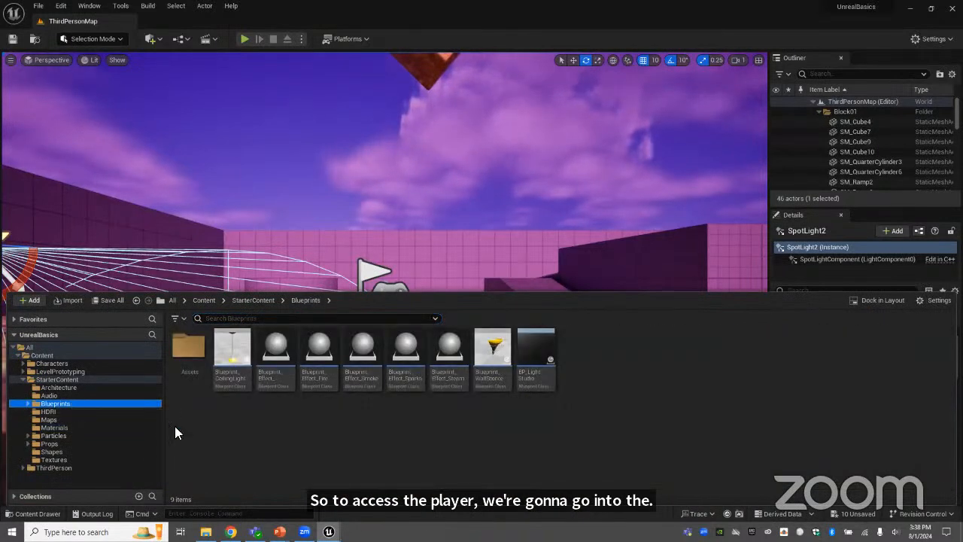
pyautogui.doubleClick(188, 369)
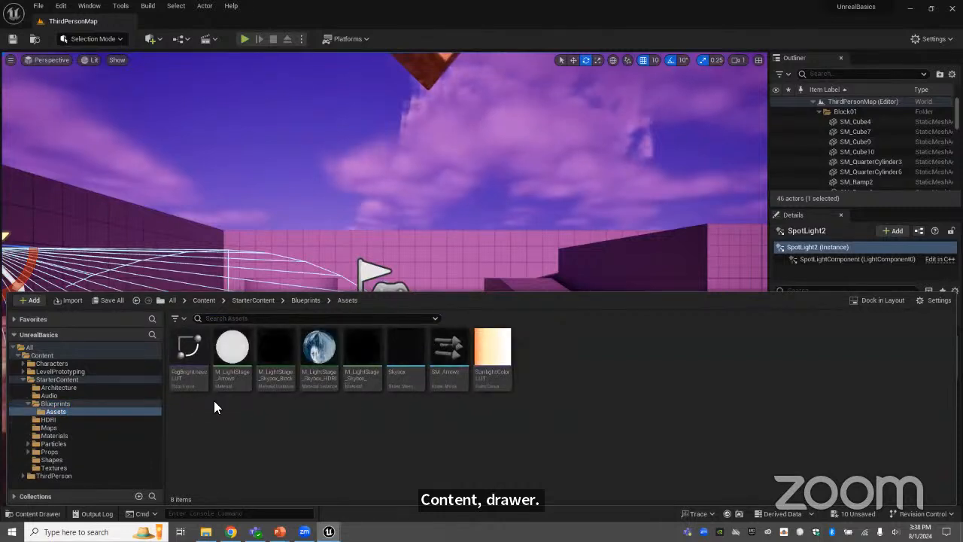
pyautogui.click(56, 365)
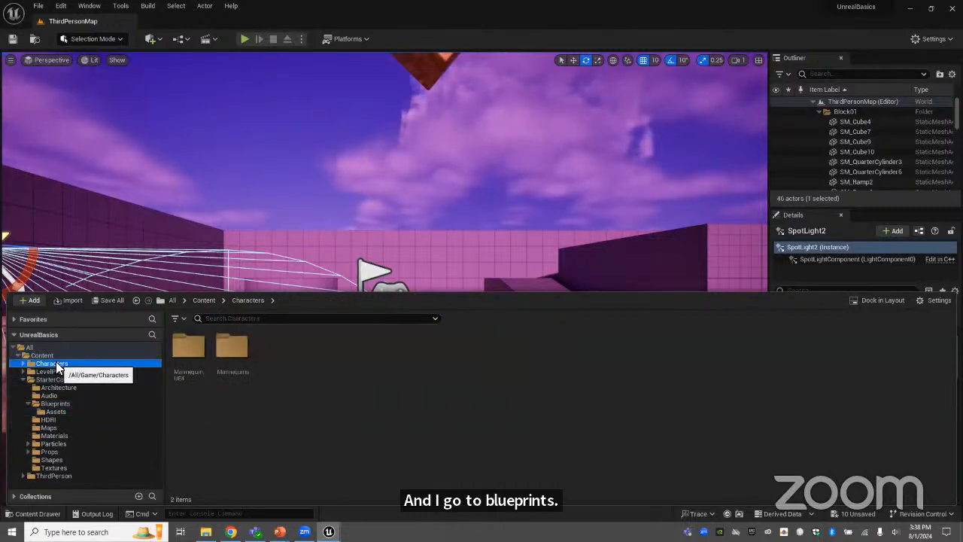
pyautogui.doubleClick(190, 348)
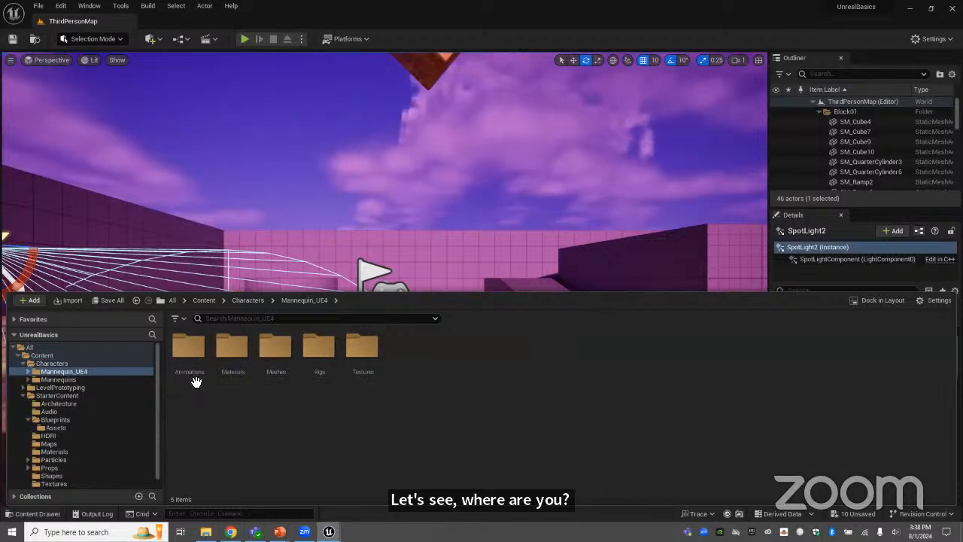
# Open the third-person character blueprint from the Blueprints folder inside ThirdPerson for editing.
pyautogui.scroll(-1, 60, 363)
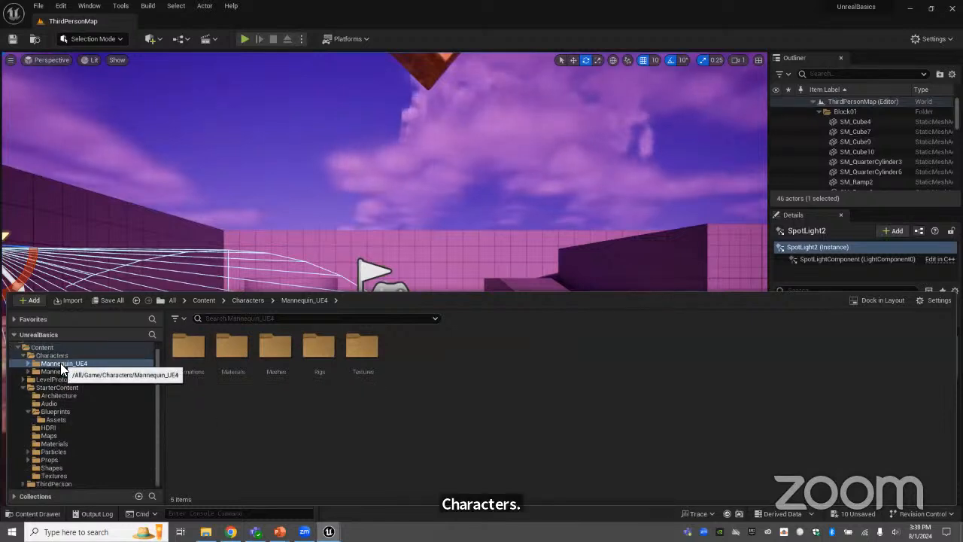
pyautogui.click(71, 481)
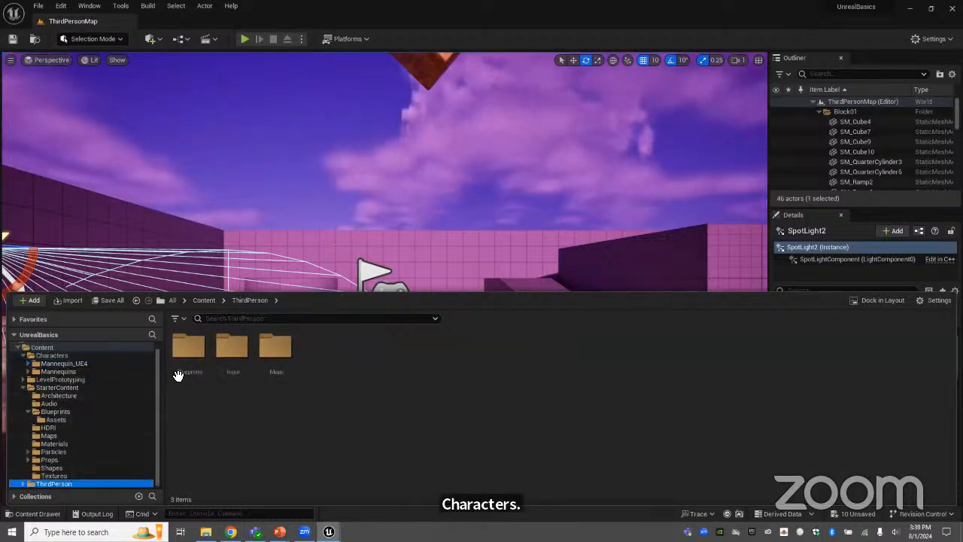
pyautogui.doubleClick(180, 348)
pyautogui.click(195, 347)
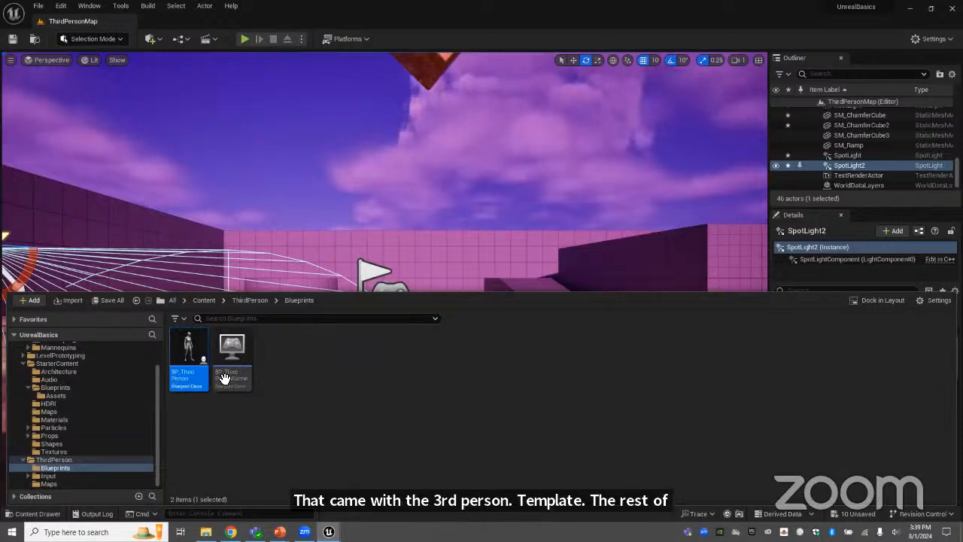
pyautogui.click(188, 374)
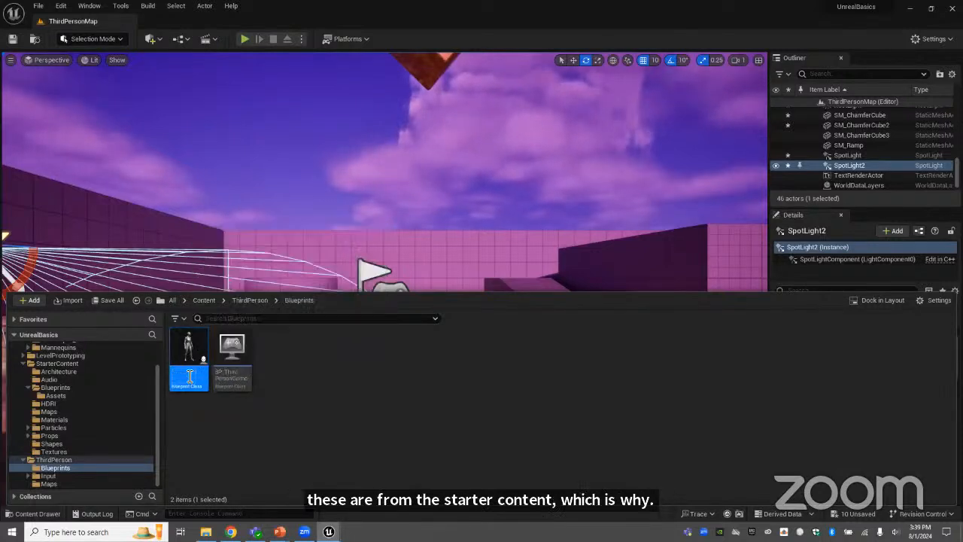
pyautogui.click(191, 346)
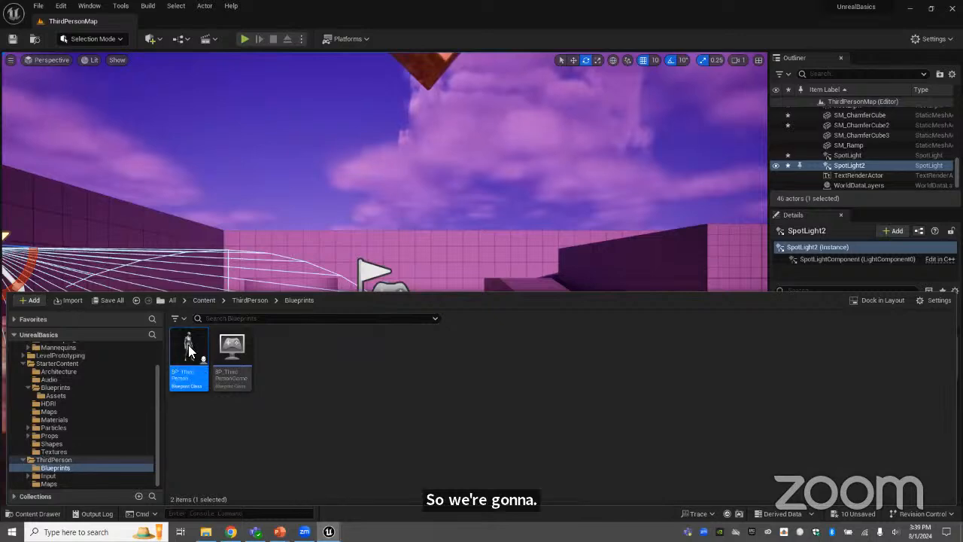
pyautogui.doubleClick(190, 343)
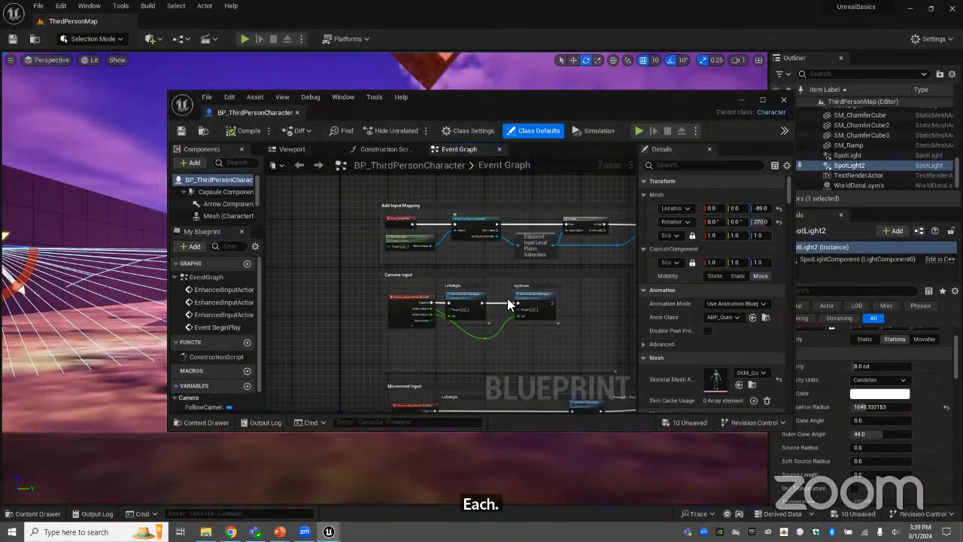
# Examine the Camera Input comment group in the Event Graph and the character model in the blueprint's 3D preview.
pyautogui.click(428, 273)
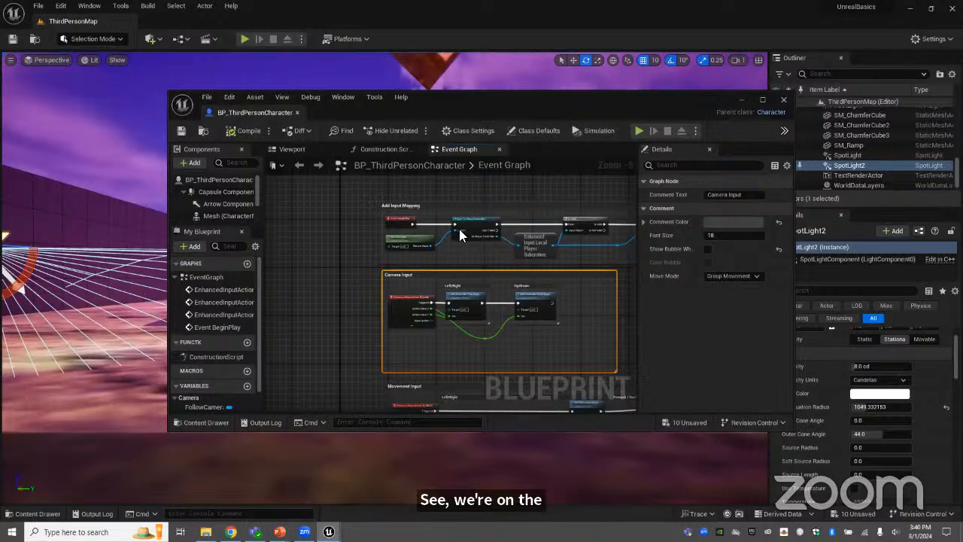
pyautogui.click(295, 149)
pyautogui.moveTo(442, 279)
pyautogui.mouseDown()
pyautogui.moveTo(512, 280)
pyautogui.moveTo(441, 279)
pyautogui.mouseUp()
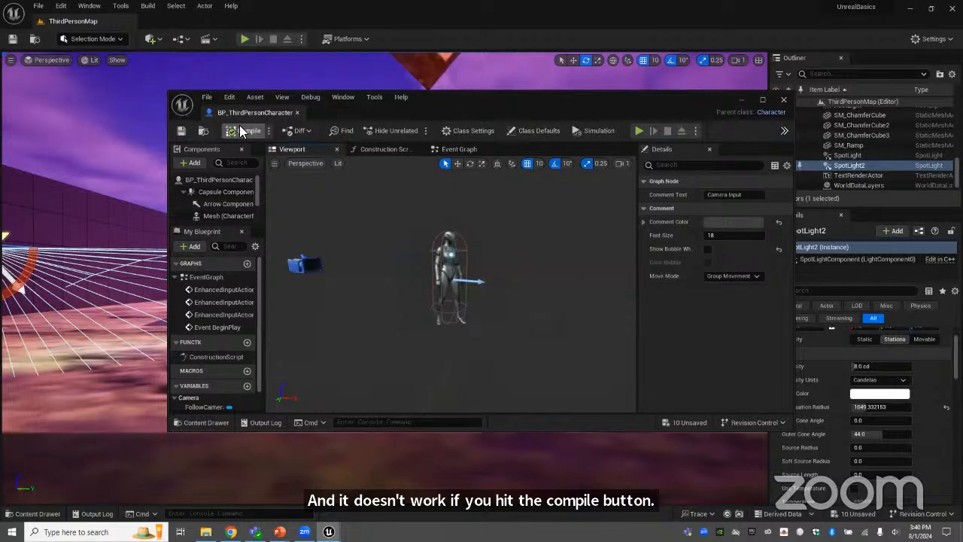
# Shift the Up/Down node slightly within the Event Graph's Camera Input group and try pulling a wire off its Val input.
pyautogui.click(459, 149)
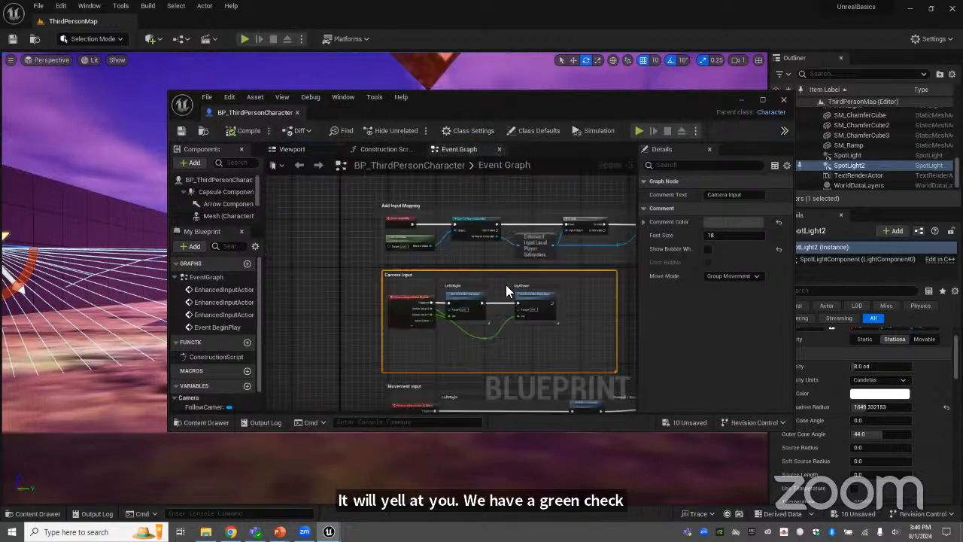
pyautogui.click(525, 322)
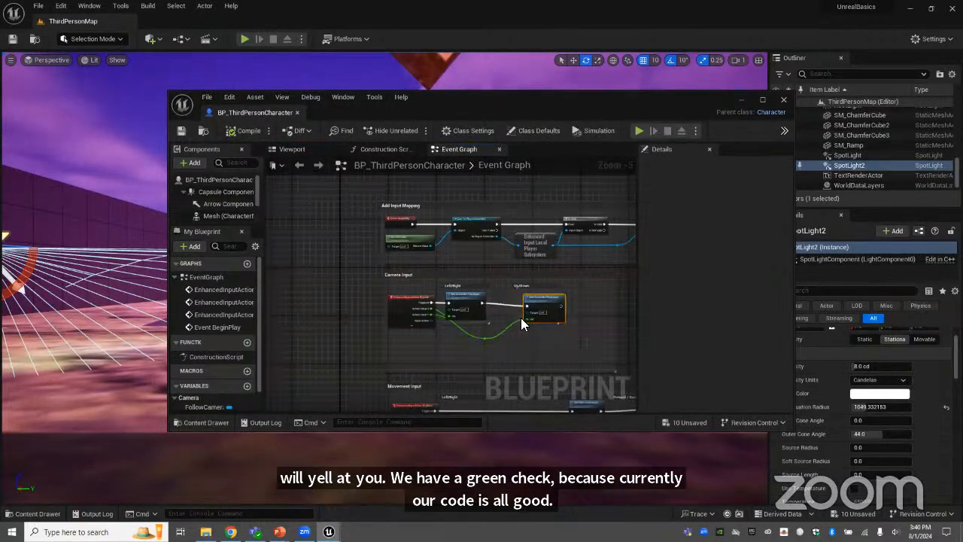
pyautogui.moveTo(527, 319); pyautogui.dragTo(522, 353)
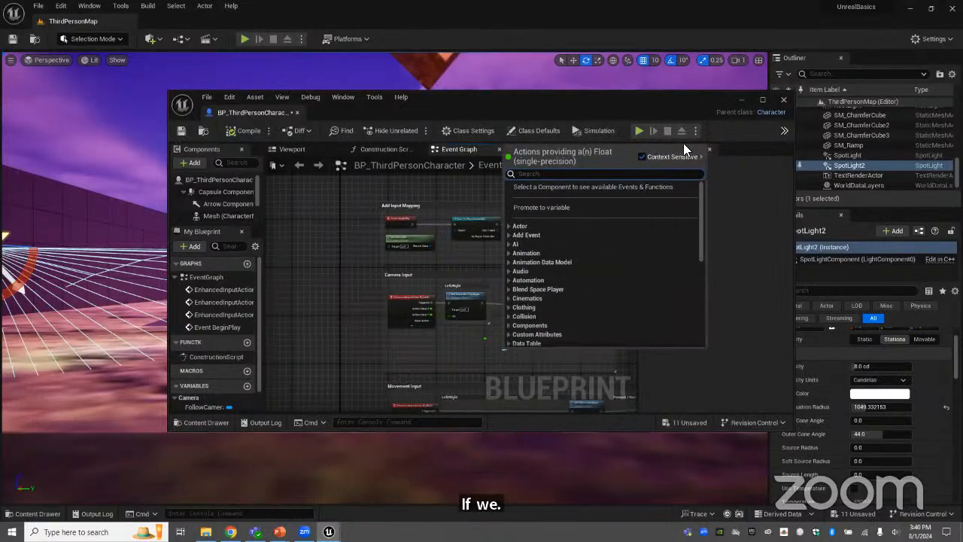
pyautogui.click(708, 155)
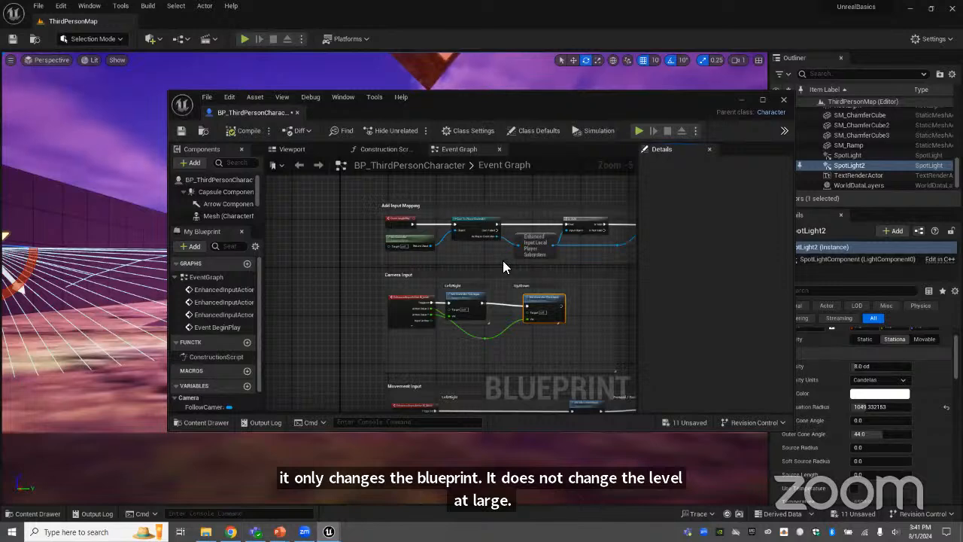
# View the character blueprint's Construction Script graph.
pyautogui.click(384, 149)
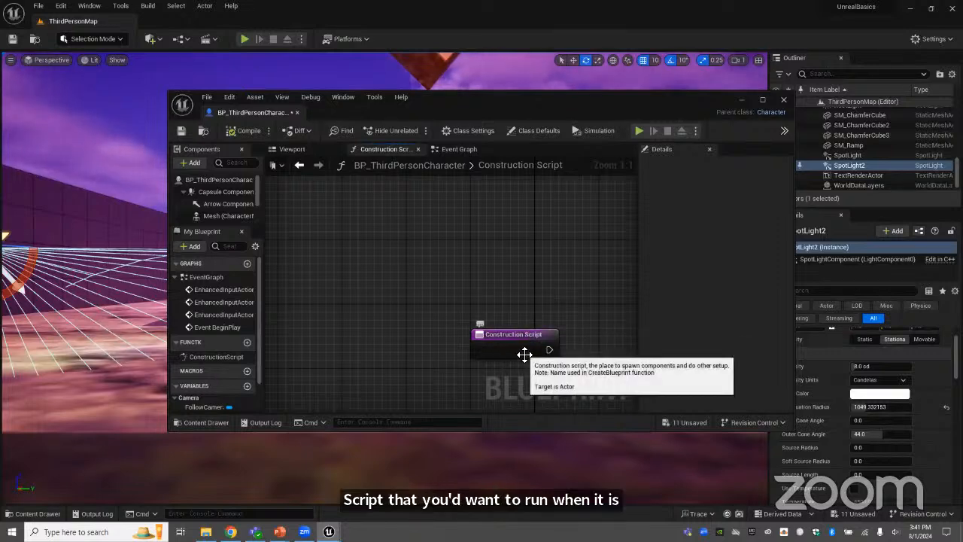
# Return from the Construction Script to the character blueprint's Event Graph.
pyautogui.click(455, 148)
pyautogui.click(371, 149)
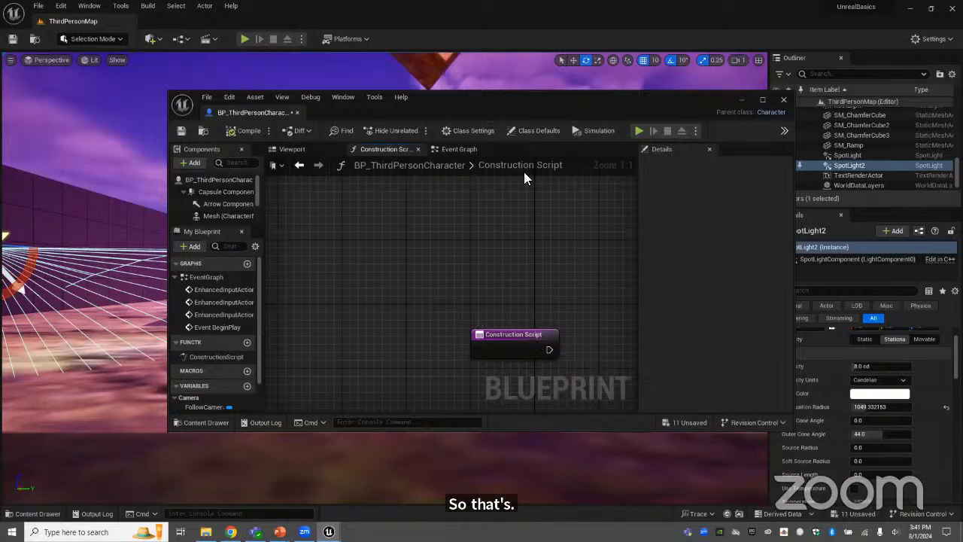
pyautogui.click(451, 148)
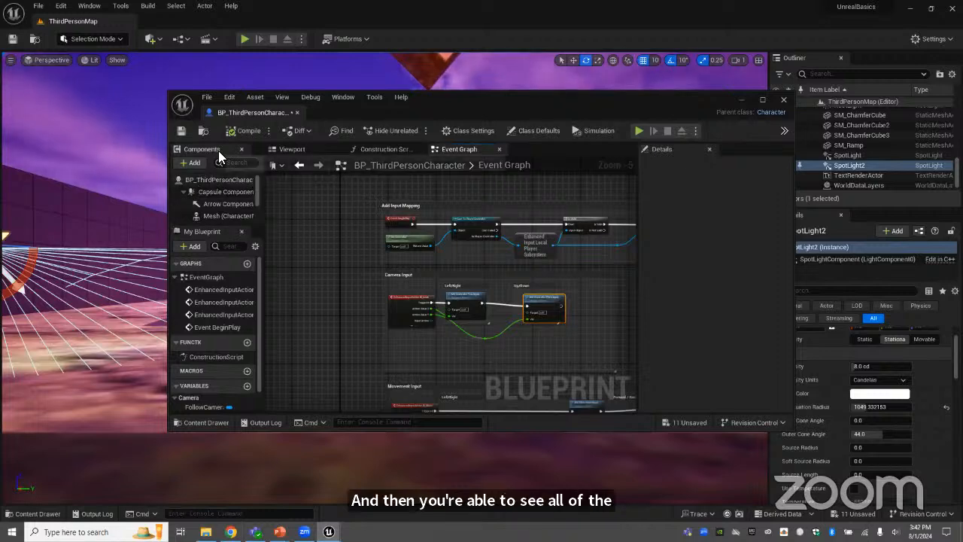
# Select the BP_ThirdPersonCharacter root component and examine its mesh, material, physics, collision and lighting properties.
pyautogui.click(222, 180)
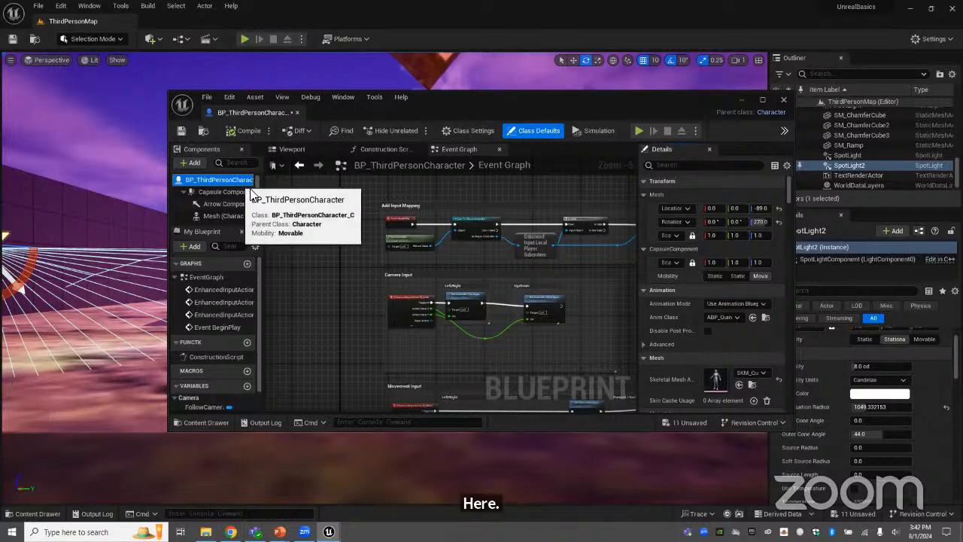
pyautogui.scroll(-6, 711, 260)
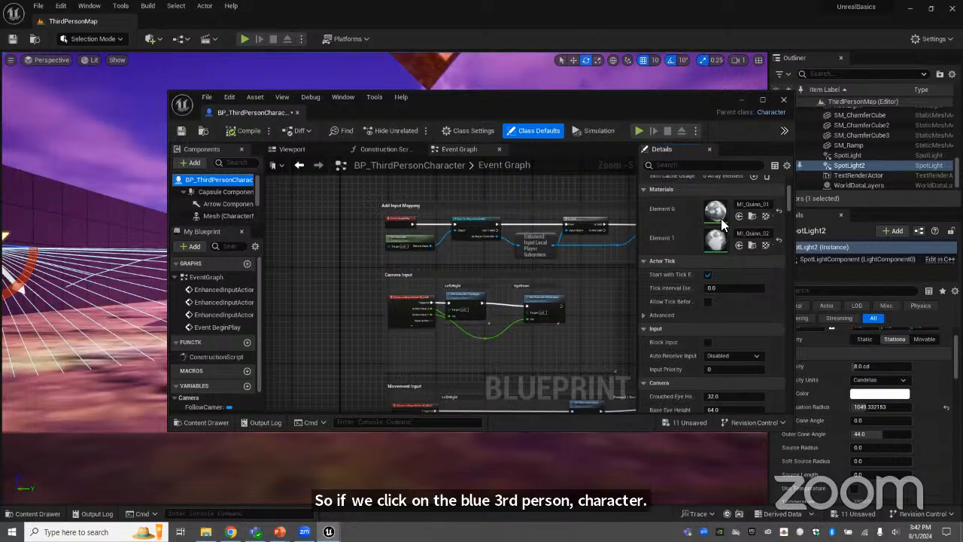
pyautogui.scroll(-2, 734, 275)
pyautogui.scroll(-8, 733, 280)
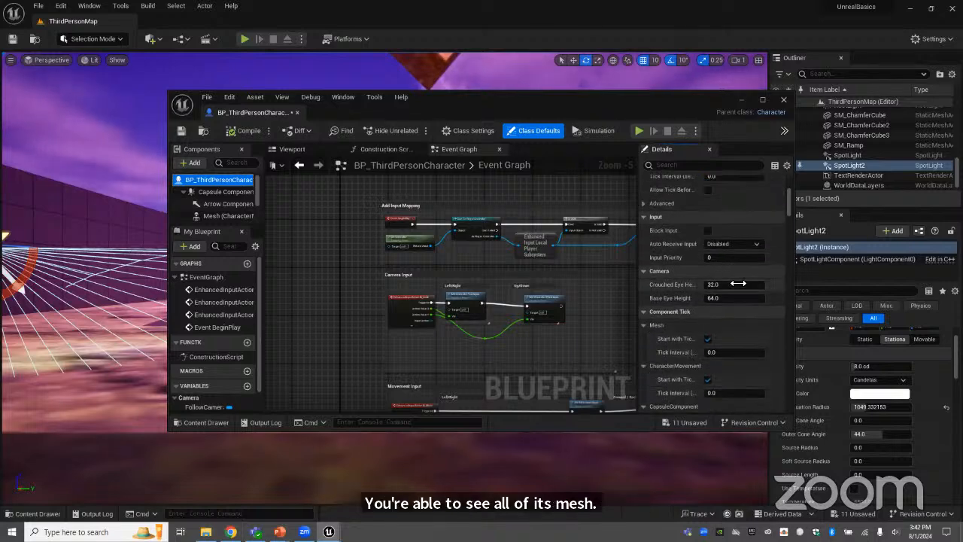
pyautogui.scroll(-8, 735, 282)
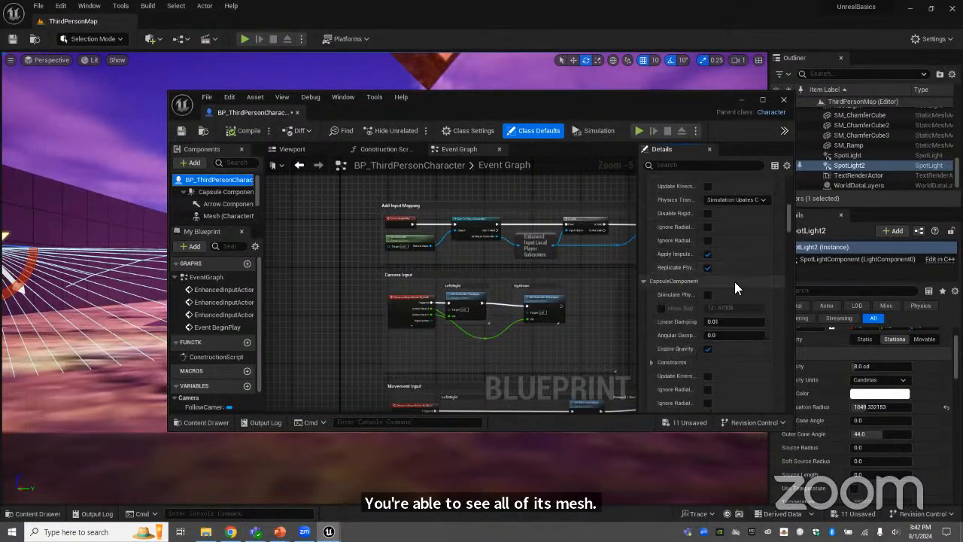
pyautogui.scroll(-14, 736, 281)
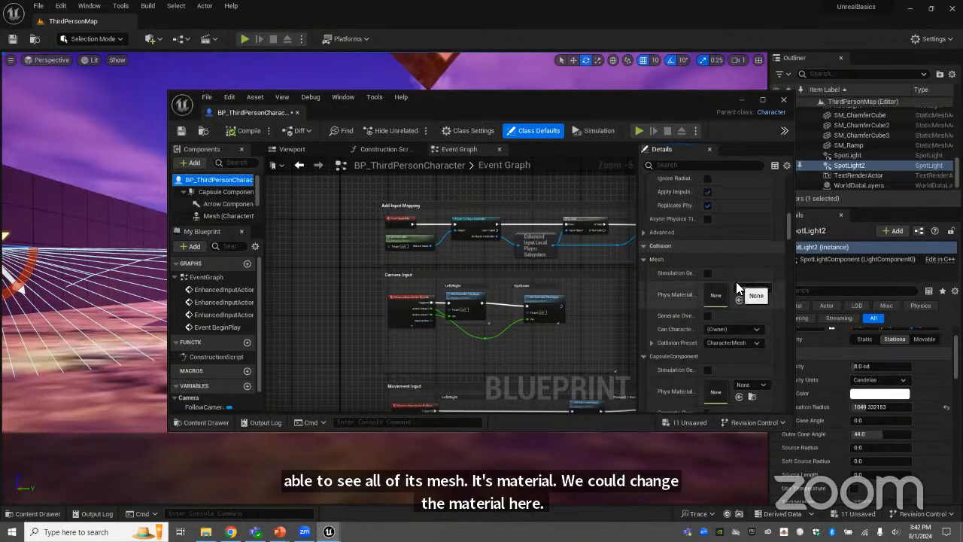
pyautogui.scroll(-10, 727, 294)
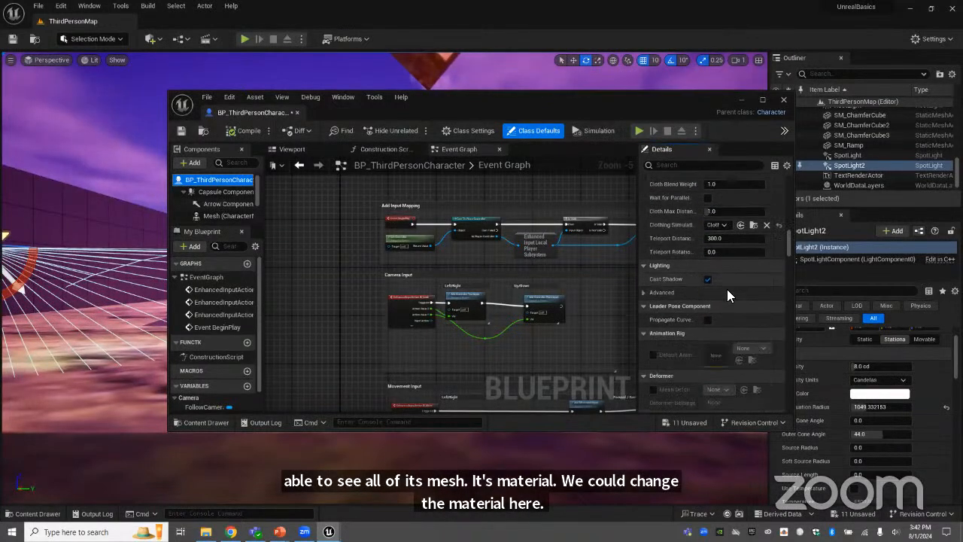
pyautogui.scroll(-10, 727, 316)
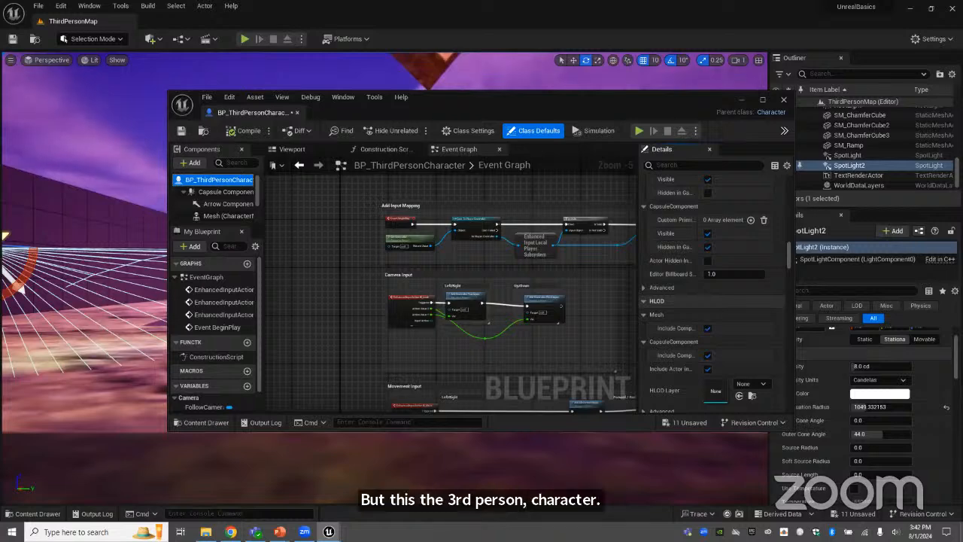
# Lower the Gravity Scale in the character's general Character Movement settings to about 0.67.
pyautogui.scroll(-5, 669, 261)
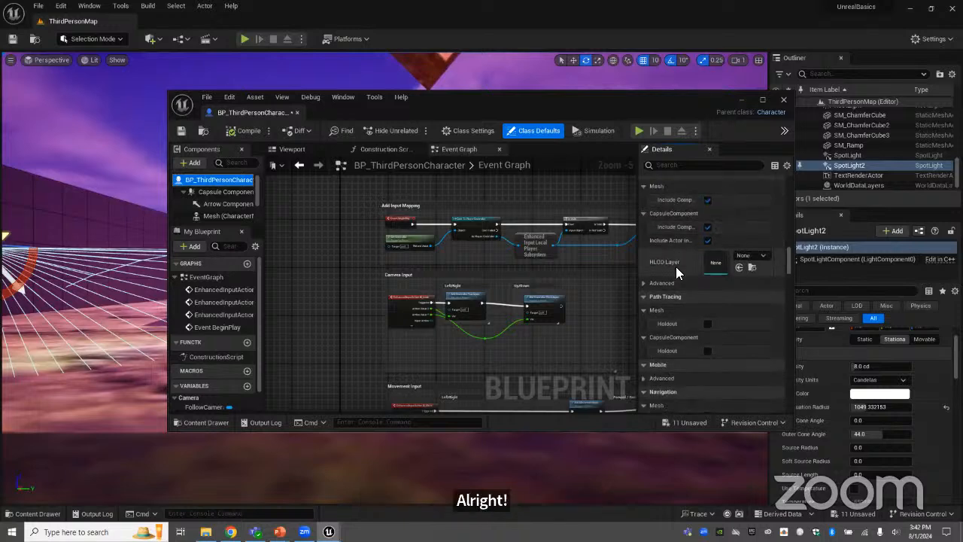
pyautogui.scroll(-6, 705, 286)
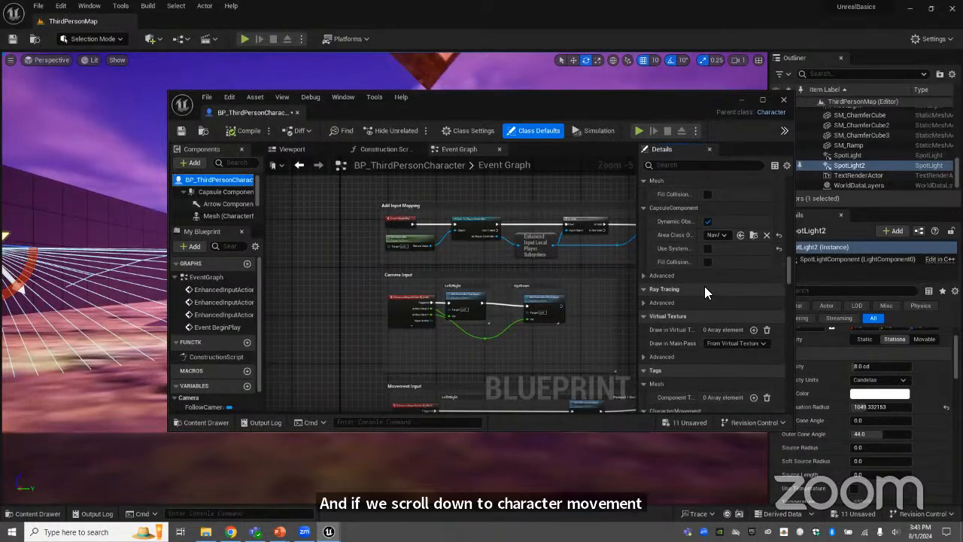
pyautogui.scroll(-7, 706, 287)
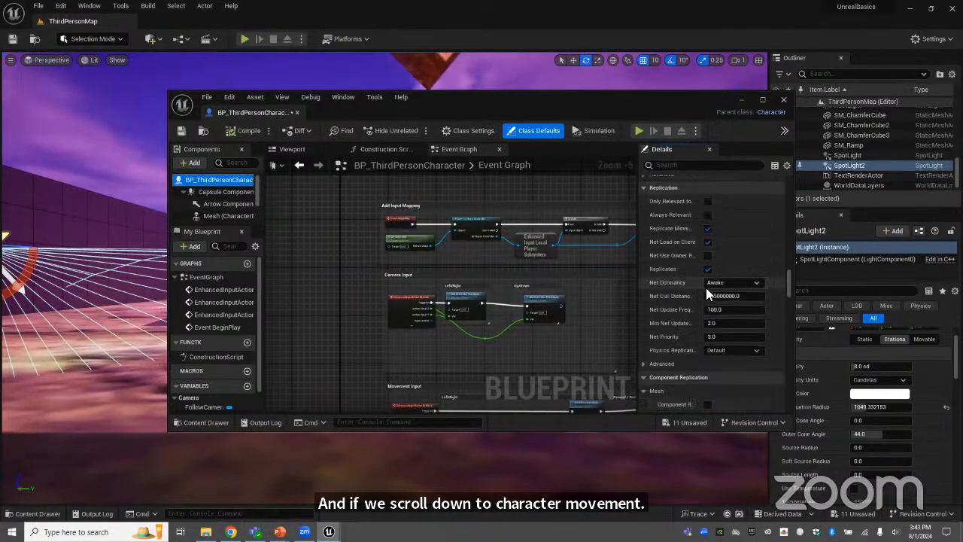
pyautogui.scroll(-6, 705, 288)
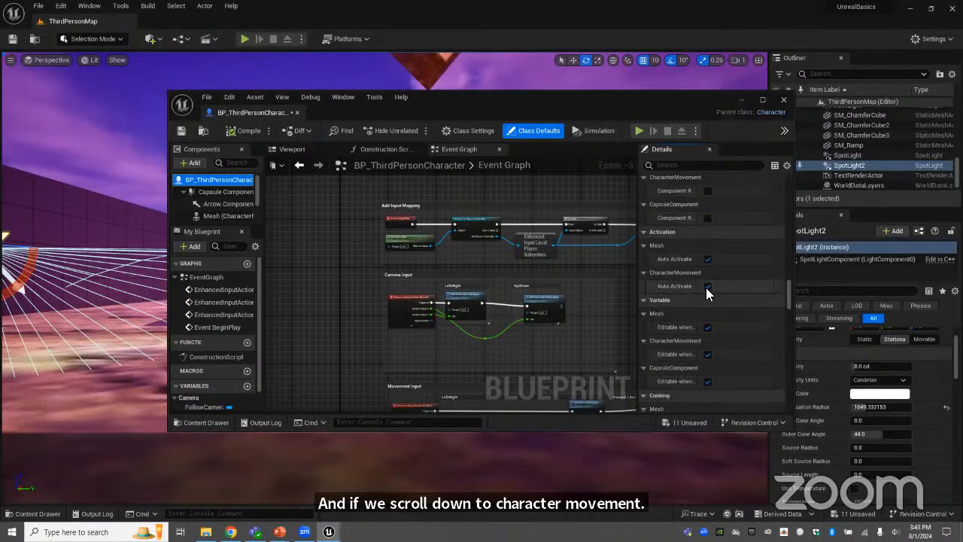
pyautogui.scroll(-5, 706, 287)
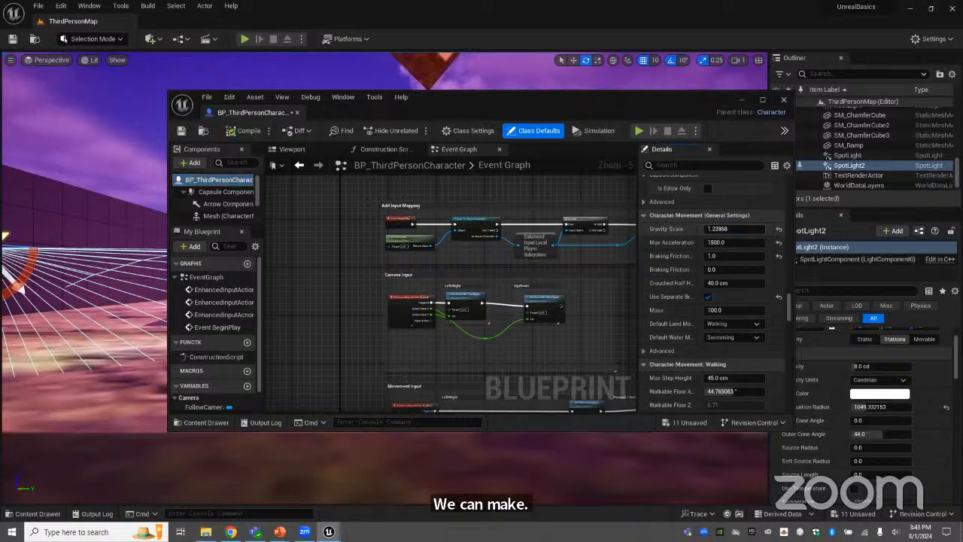
pyautogui.moveTo(722, 229); pyautogui.dragTo(718, 229)
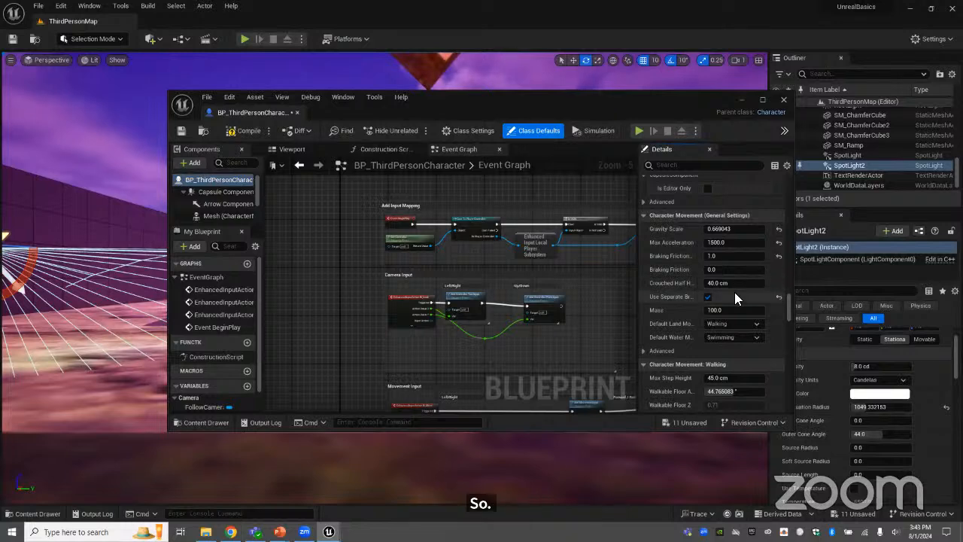
# Raise the character's Max Walk Speed to about 1633 cm/s, and save and compile the blueprint.
pyautogui.scroll(-3, 730, 316)
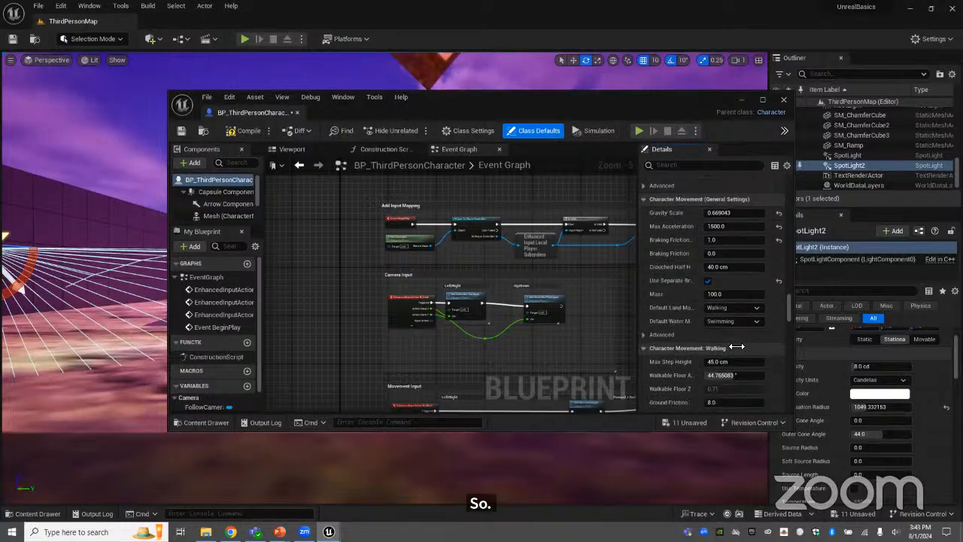
pyautogui.scroll(-4, 737, 342)
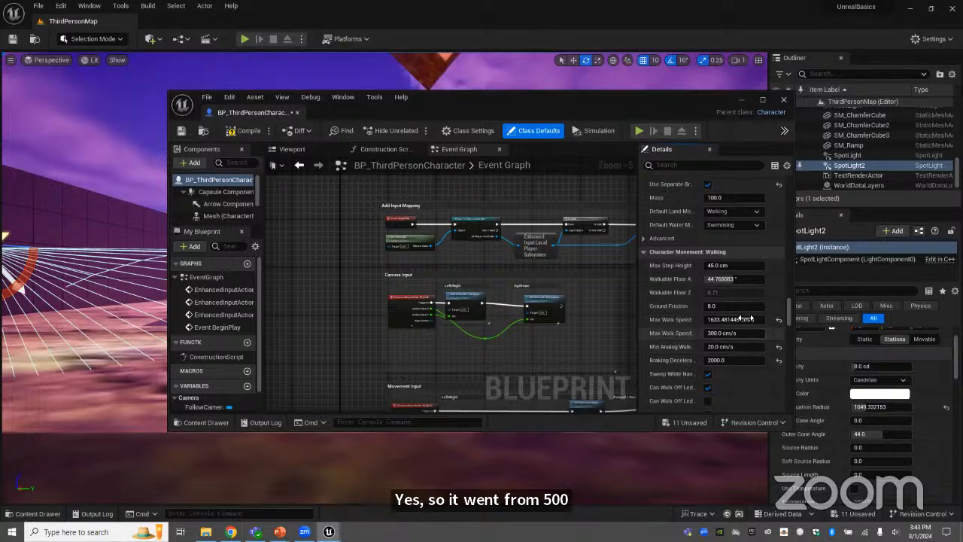
pyautogui.click(180, 130)
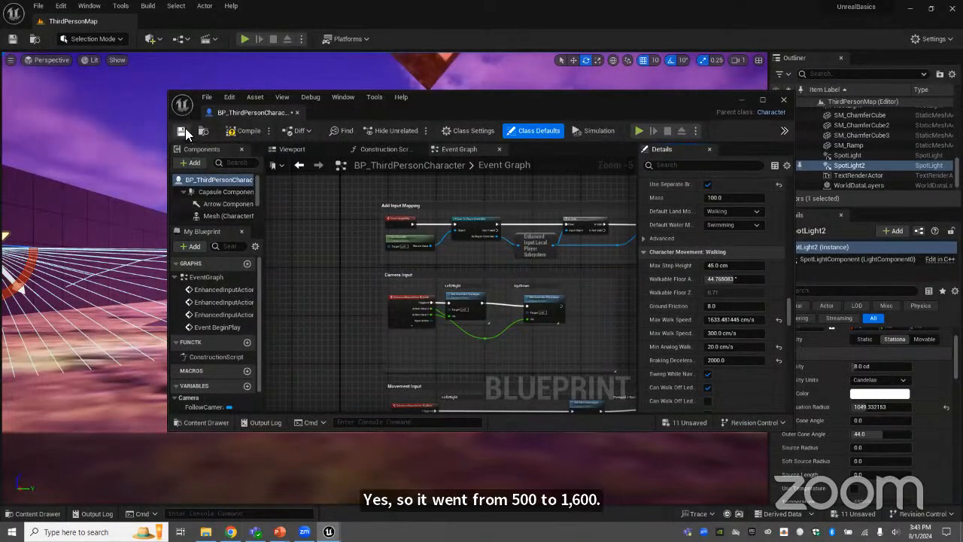
pyautogui.click(238, 133)
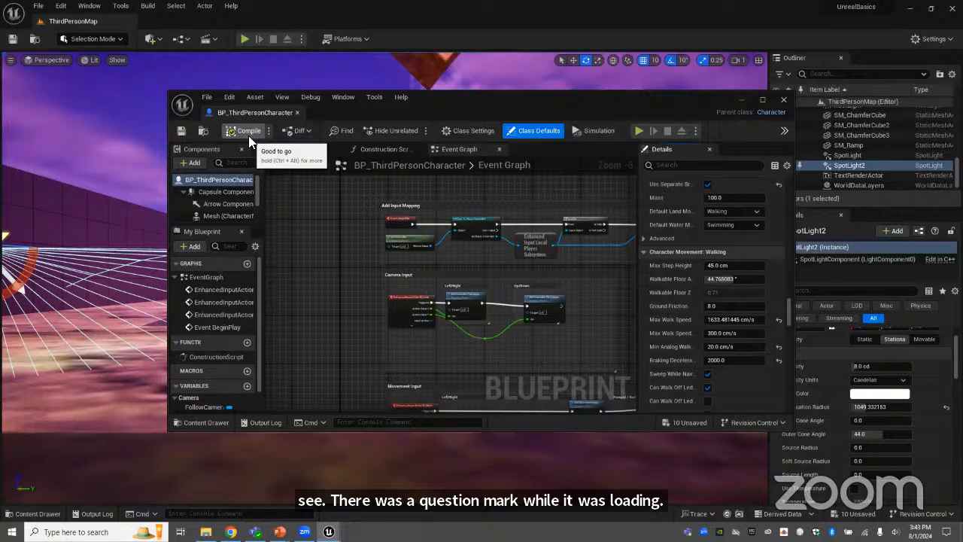
# Play the level to test the character's running and jumping with the changed gravity and walk speed, and end the session.
pyautogui.click(743, 97)
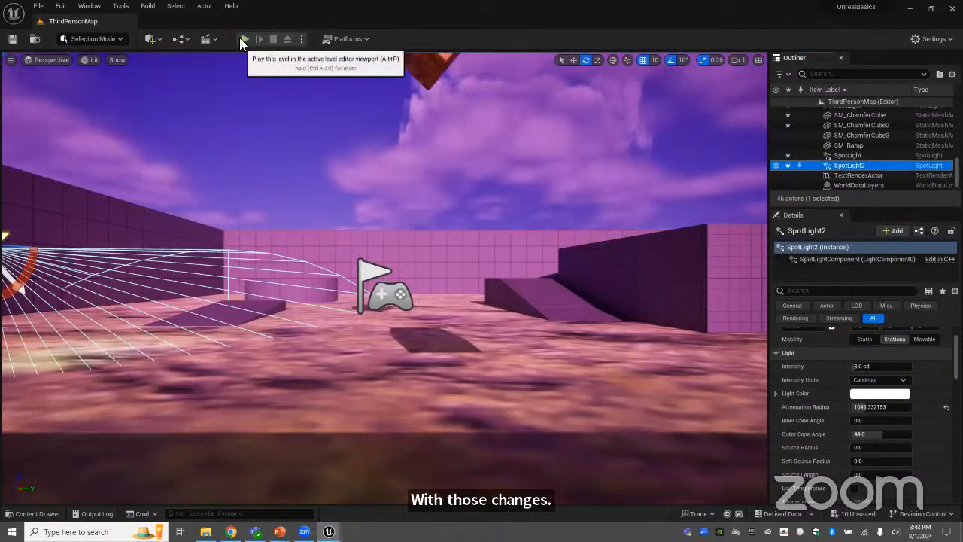
pyautogui.click(243, 39)
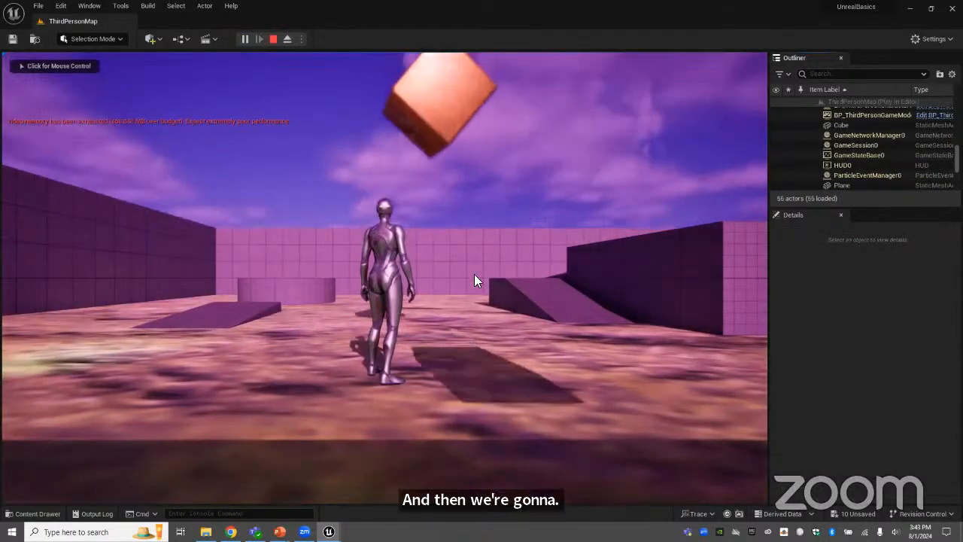
pyautogui.click(418, 266)
pyautogui.press('w')
pyautogui.press('space')
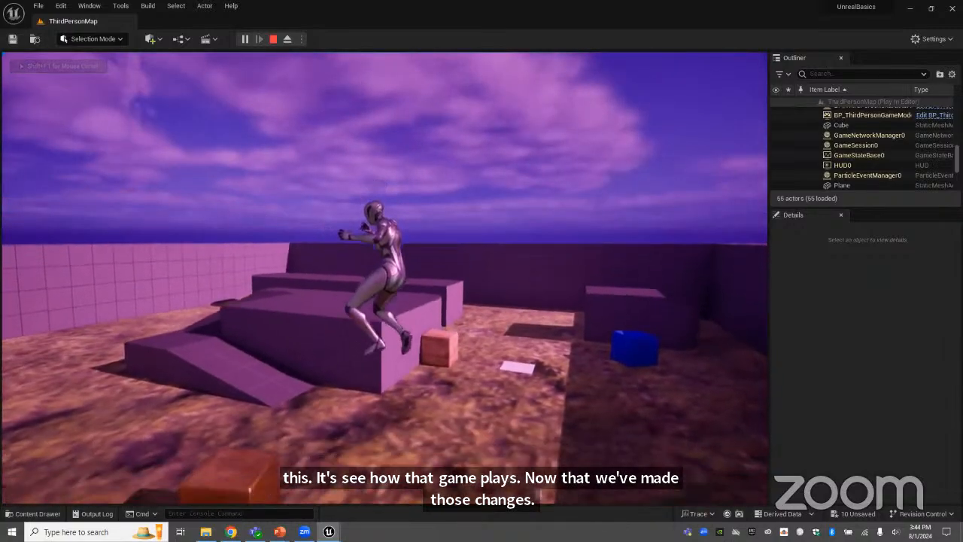
pyautogui.press('w')
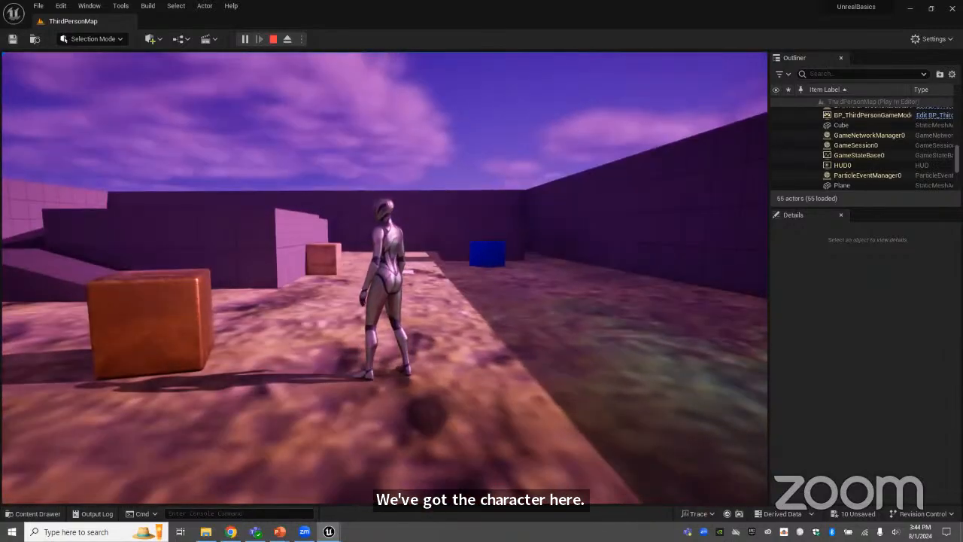
pyautogui.press('w')
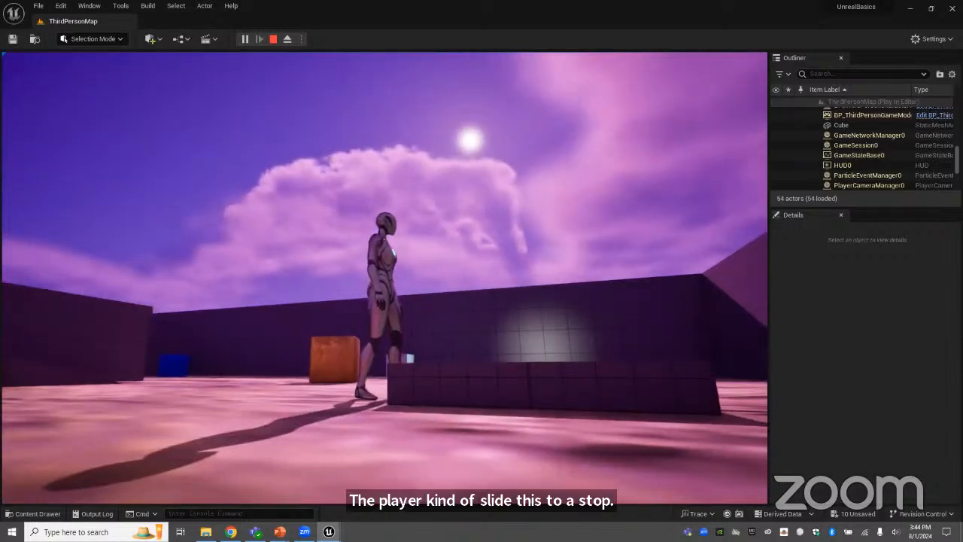
pyautogui.press('Escape')
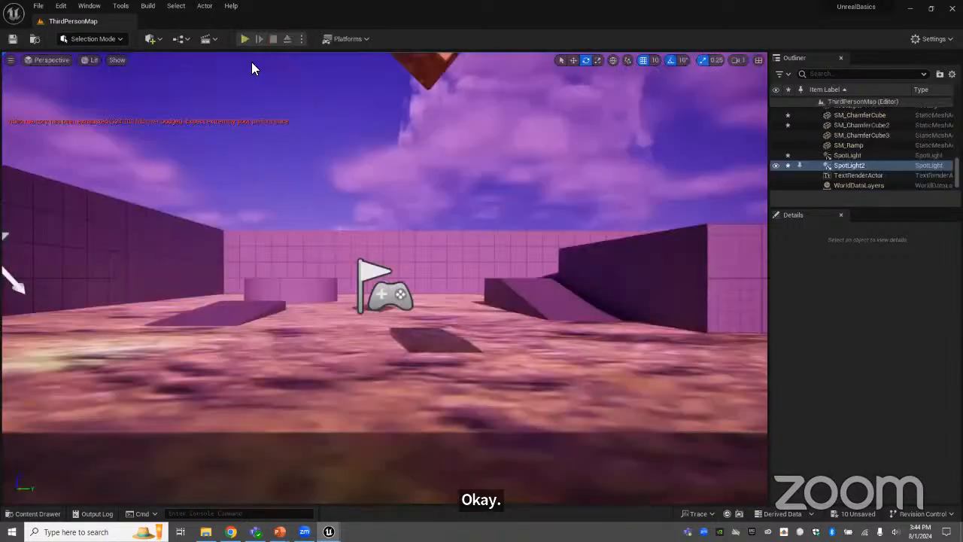
# Reopen the third-person character blueprint, set its Max Acceleration to about 104, and compile and save it.
pyautogui.click(48, 514)
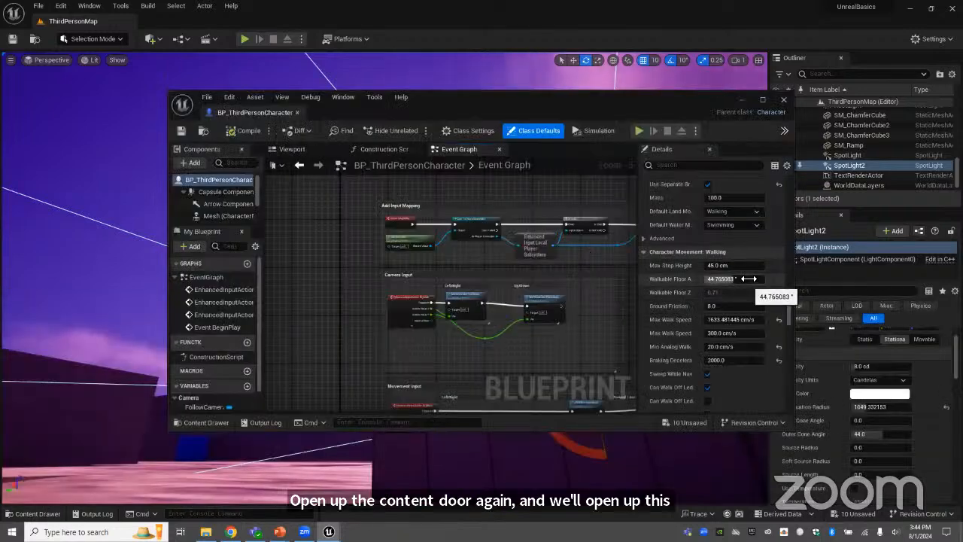
pyautogui.scroll(3, 747, 331)
pyautogui.scroll(1, 746, 329)
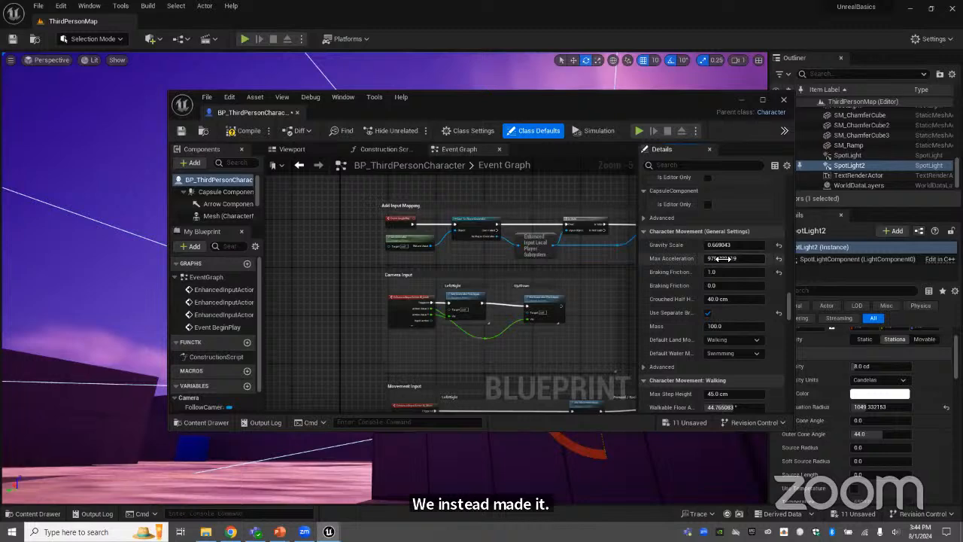
pyautogui.moveTo(729, 258); pyautogui.dragTo(746, 266)
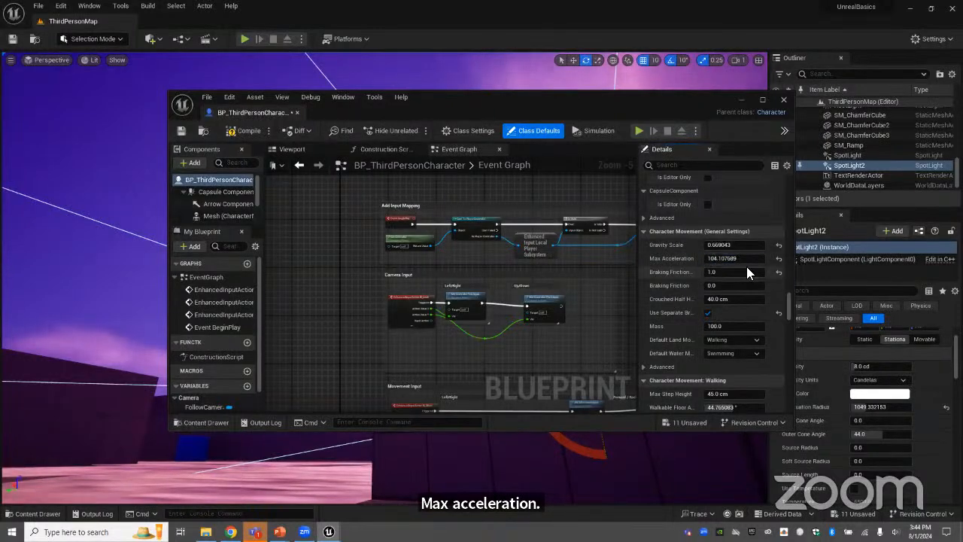
pyautogui.click(234, 131)
pyautogui.click(185, 132)
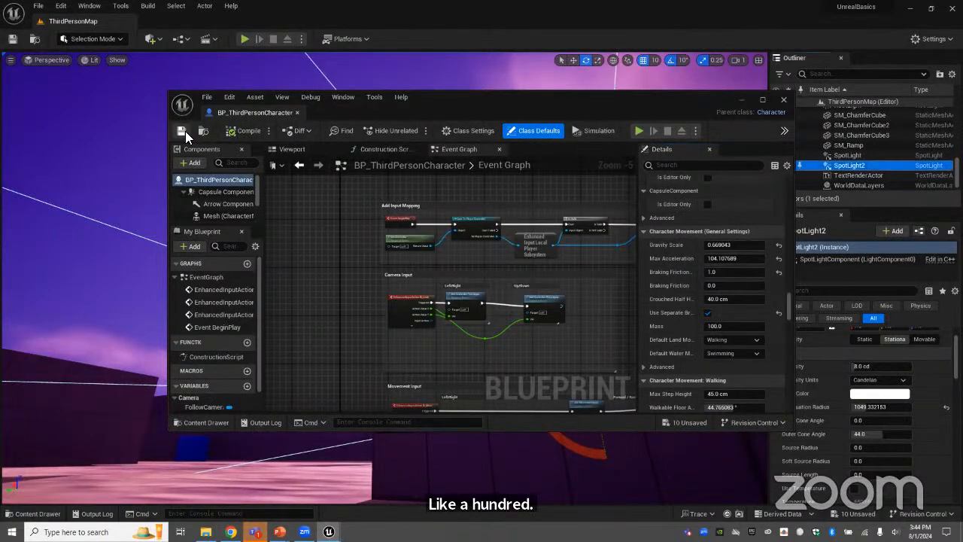
# Play the level to test how the lowered maximum acceleration affects the character's running, and end the session.
pyautogui.click(744, 100)
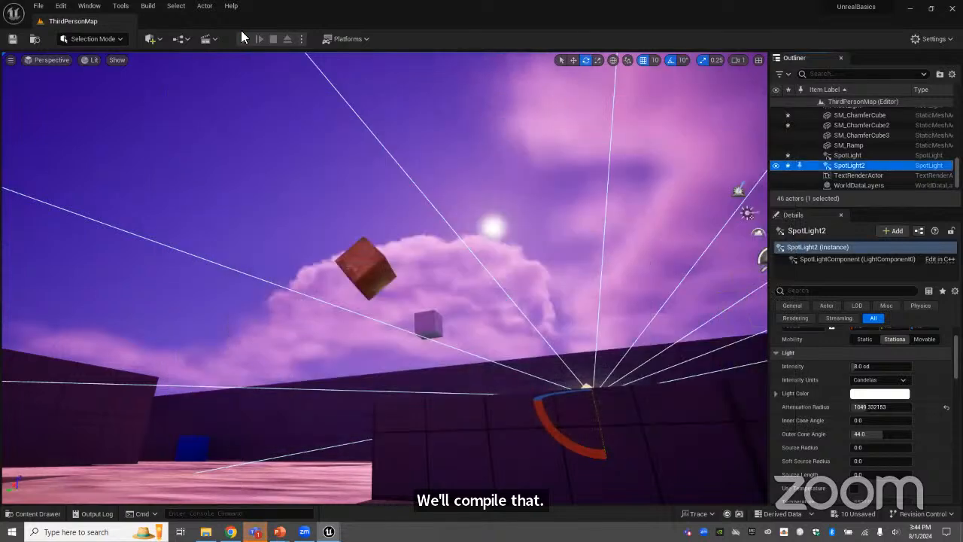
pyautogui.click(243, 36)
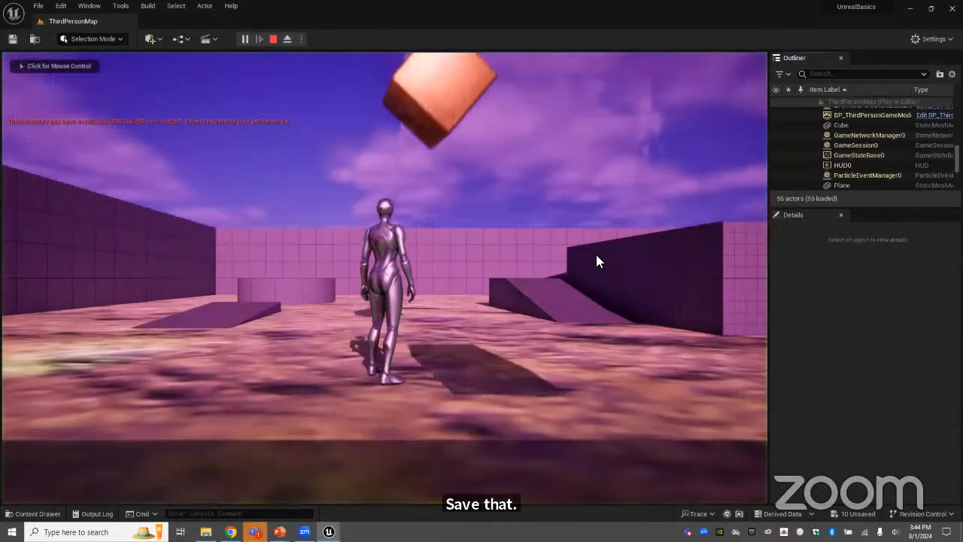
pyautogui.click(491, 286)
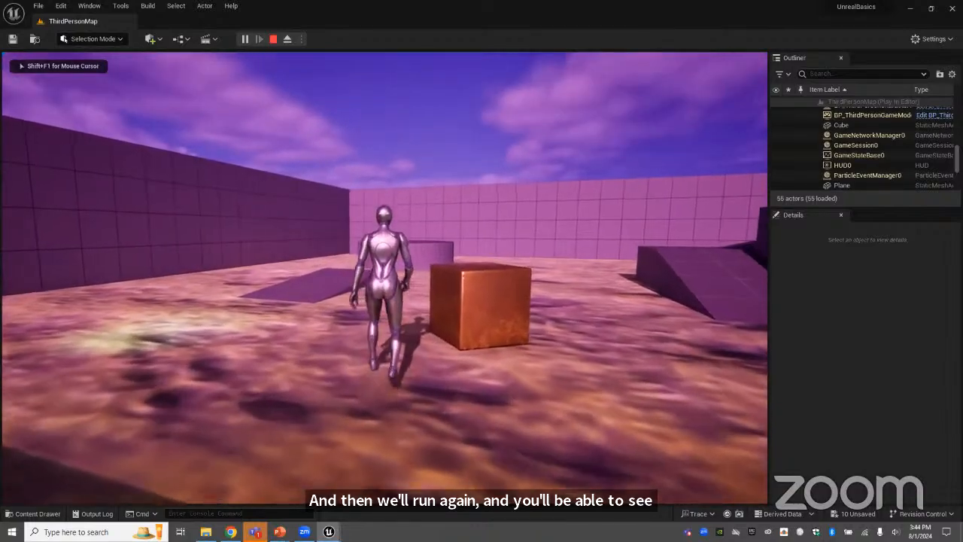
pyautogui.press('w')
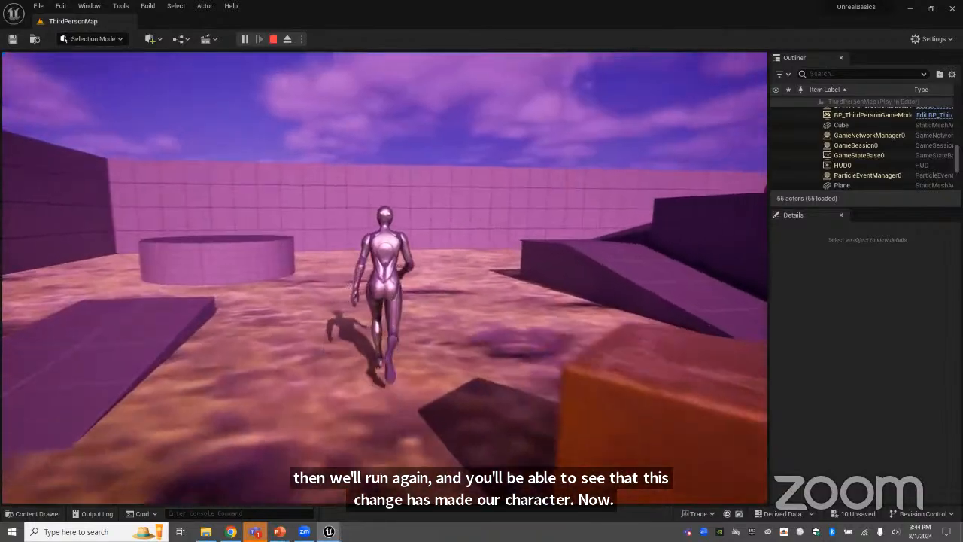
pyautogui.press('w')
pyautogui.press('w')
pyautogui.press('w')
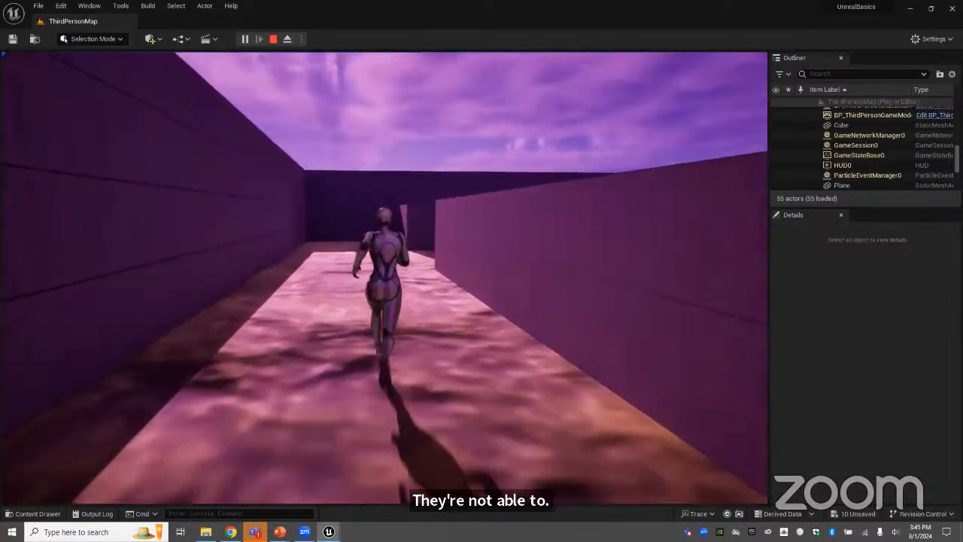
pyautogui.press('w')
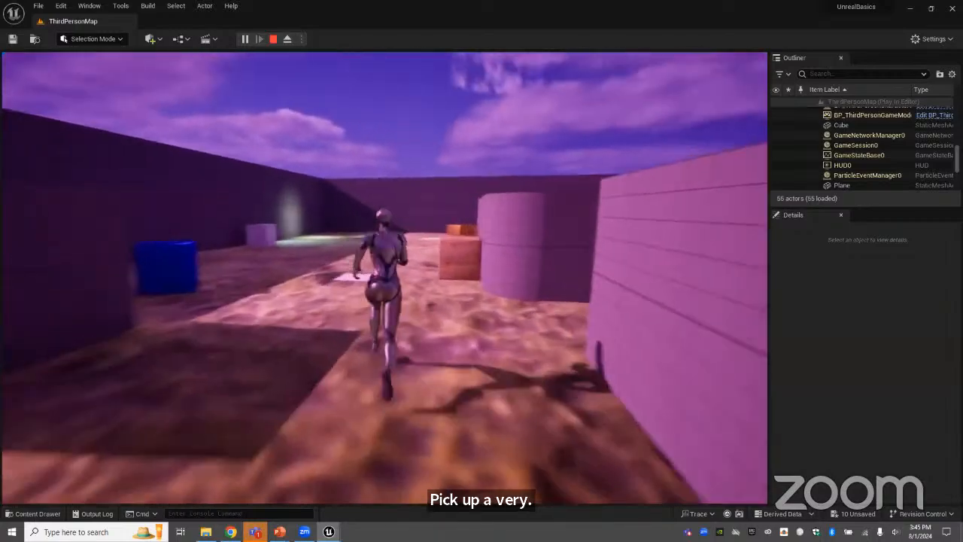
pyautogui.press('Escape')
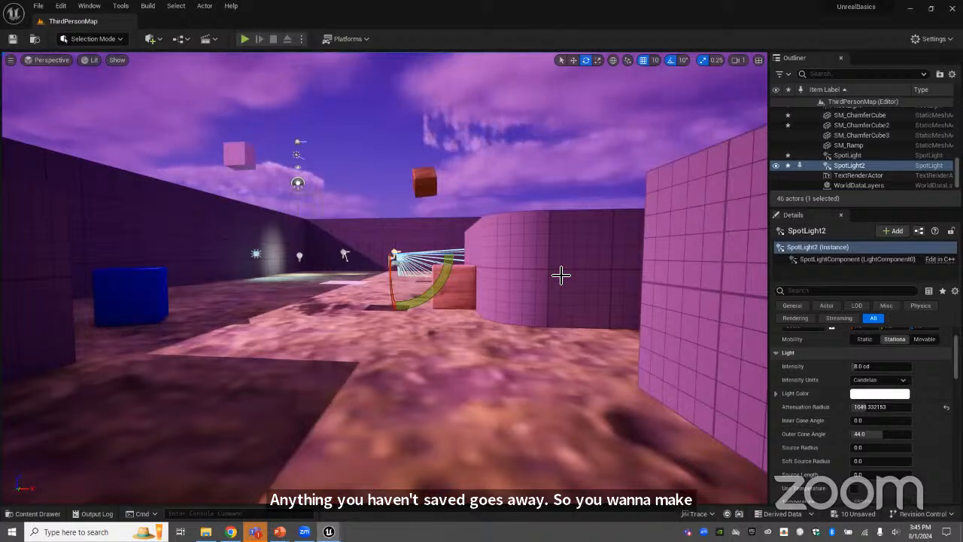
# Save the current level, and save all remaining changes in the project.
pyautogui.click(12, 42)
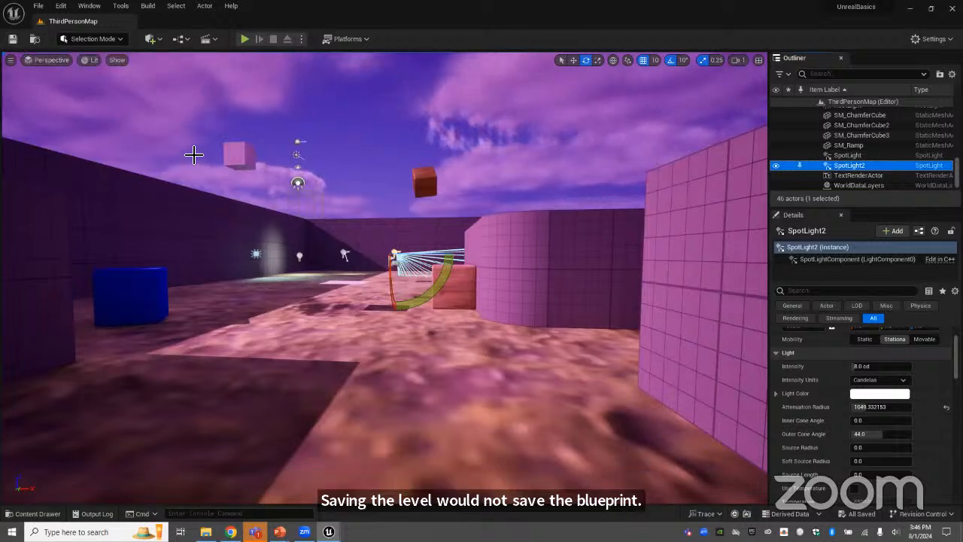
pyautogui.click(37, 6)
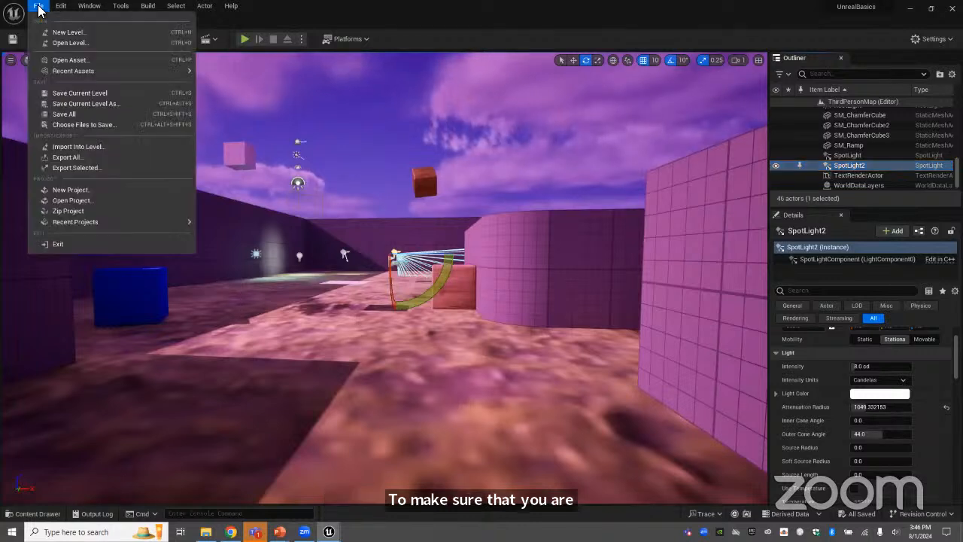
pyautogui.click(65, 114)
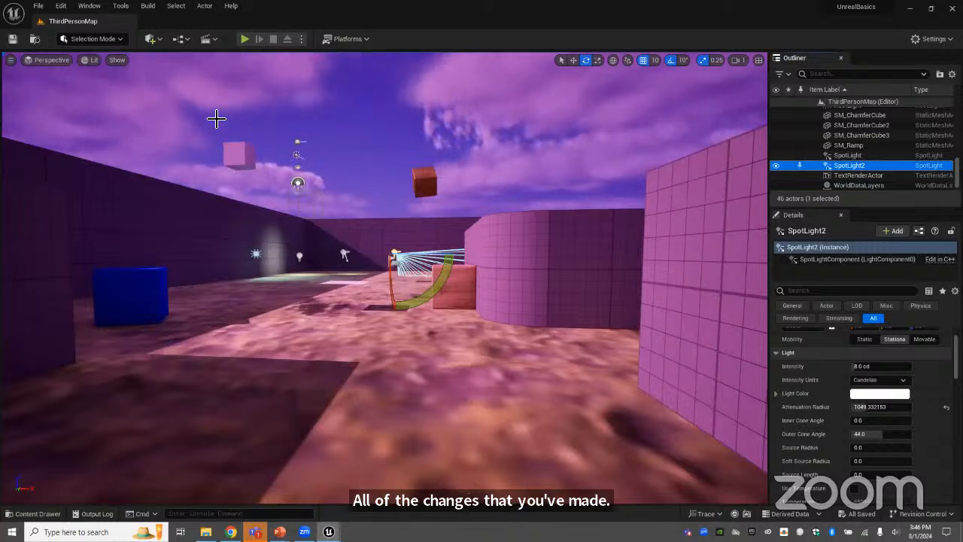
pyautogui.click(369, 38)
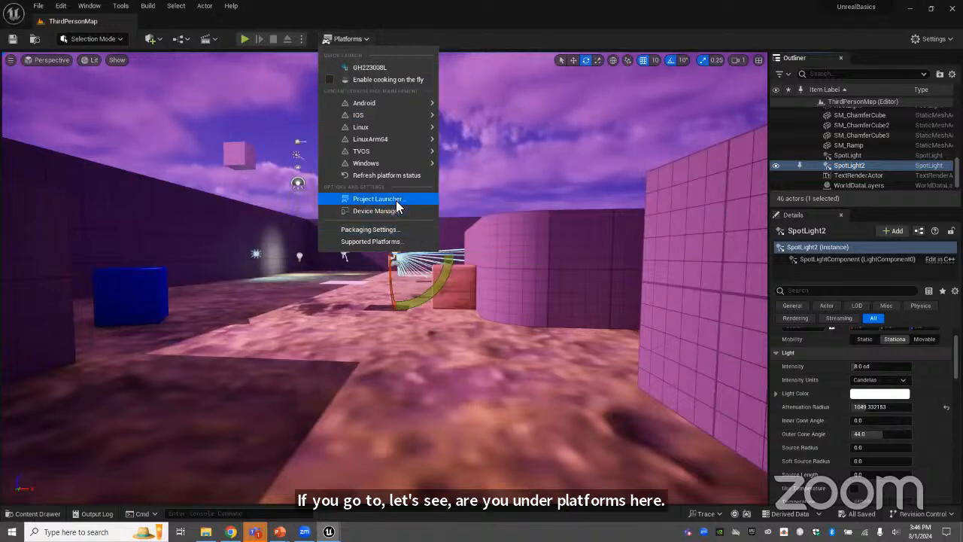
pyautogui.moveTo(397, 163)
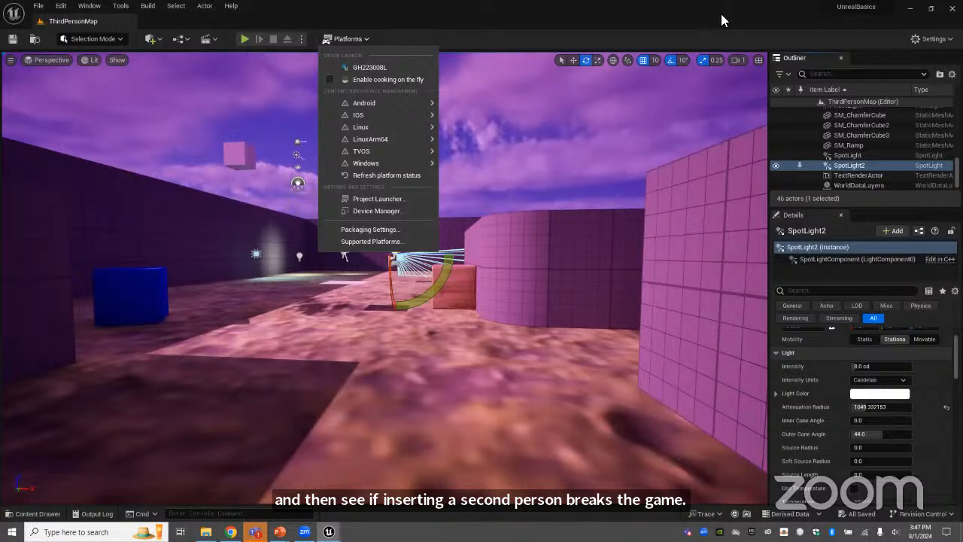
pyautogui.click(434, 25)
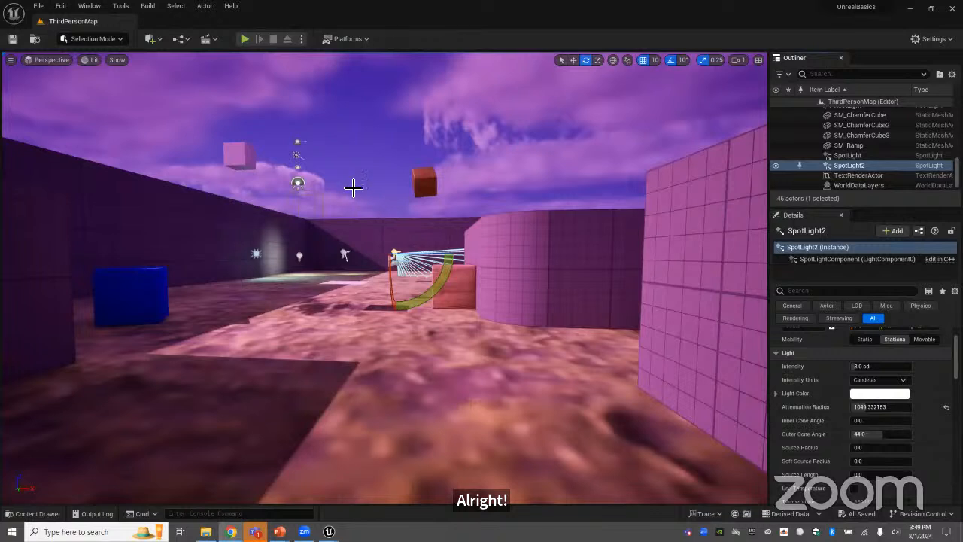
# Place two BP_ThirdPersonCharacter instances from the ThirdPerson Blueprints folder in the level, one beside the pink crate and one near the blue cube.
pyautogui.click(32, 513)
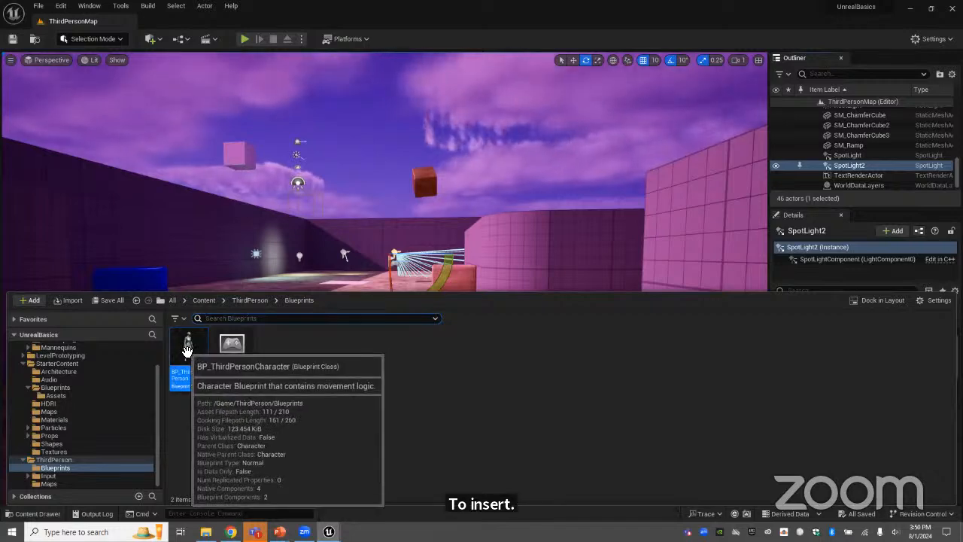
pyautogui.moveTo(188, 354); pyautogui.dragTo(442, 289)
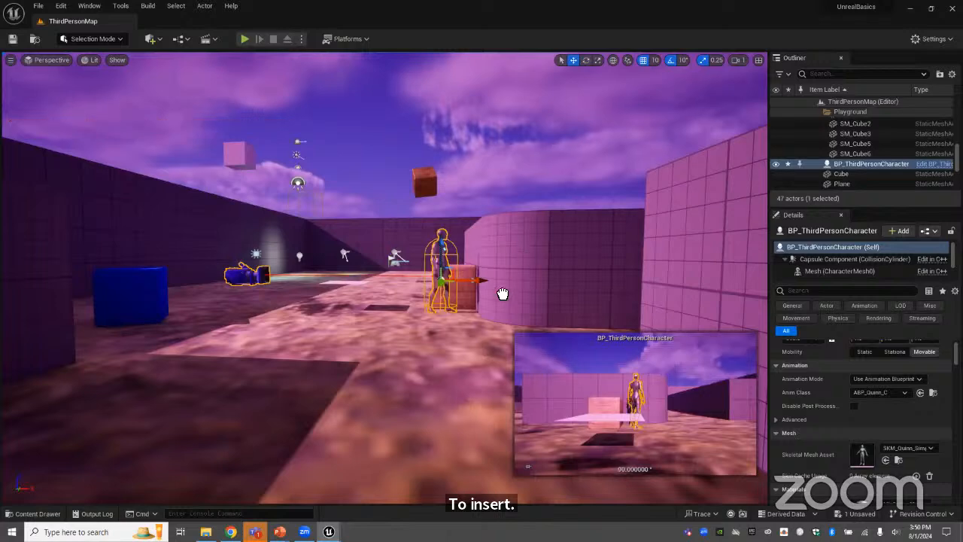
pyautogui.moveTo(311, 336); pyautogui.dragTo(309, 328)
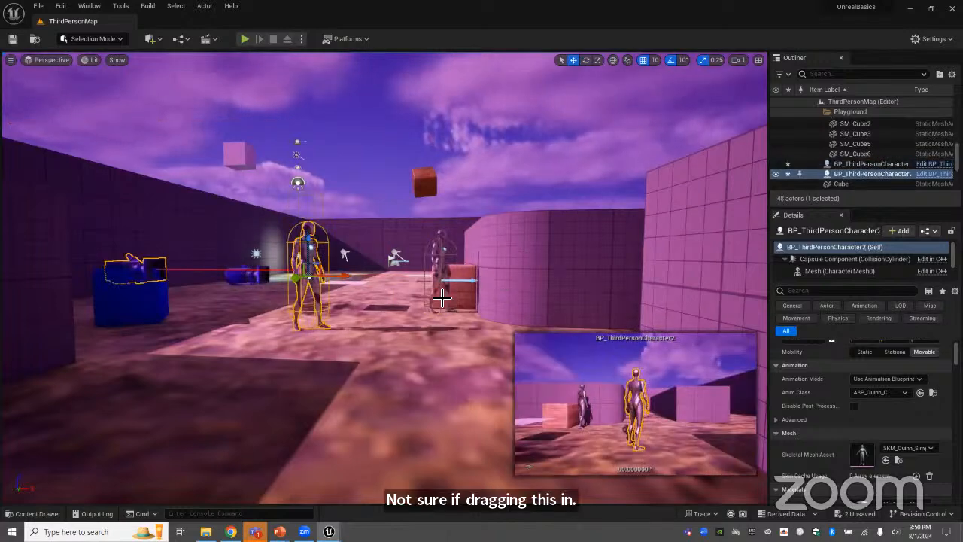
# Play the level and walk up to the two added characters to test whether they move with the player, and end the session.
pyautogui.moveTo(376, 263); pyautogui.dragTo(331, 248, button='right')
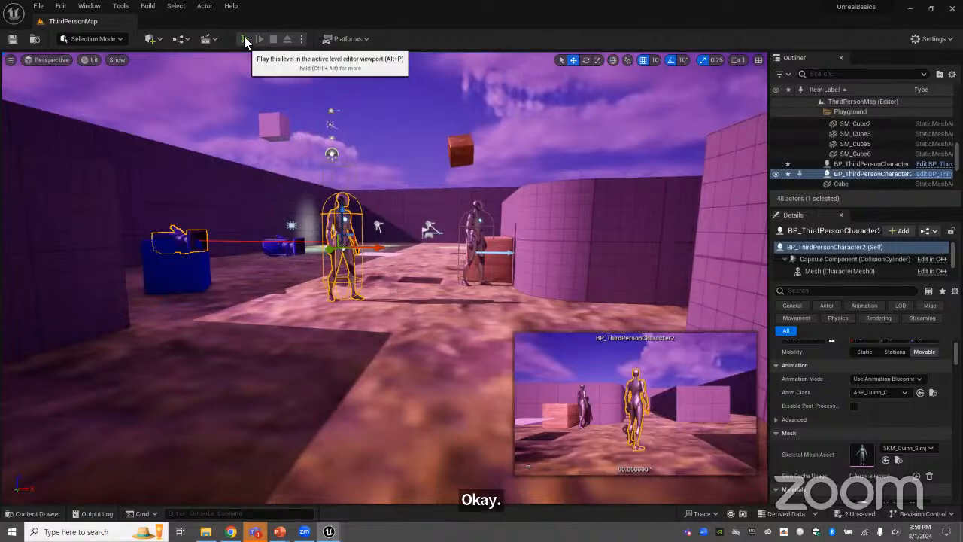
pyautogui.hotkey('alt', 'p')
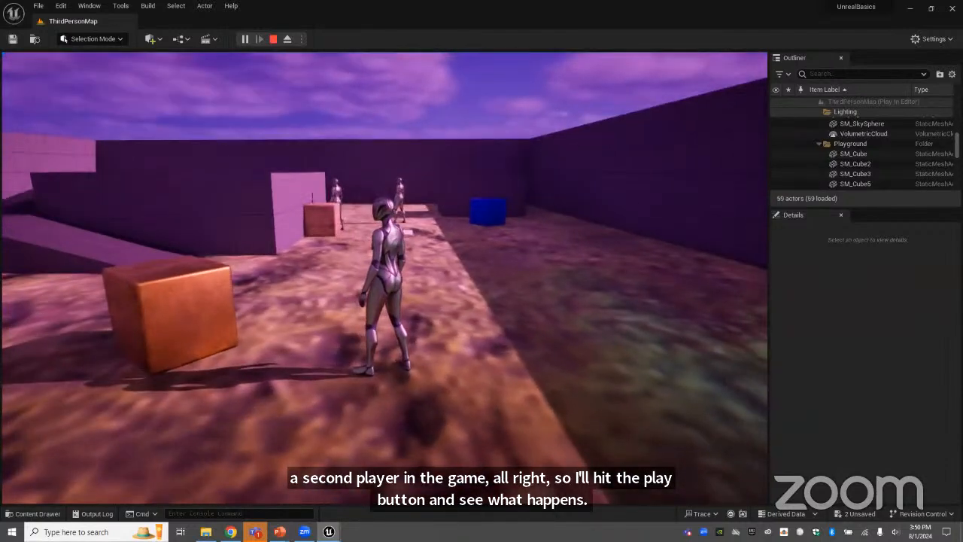
pyautogui.press('w')
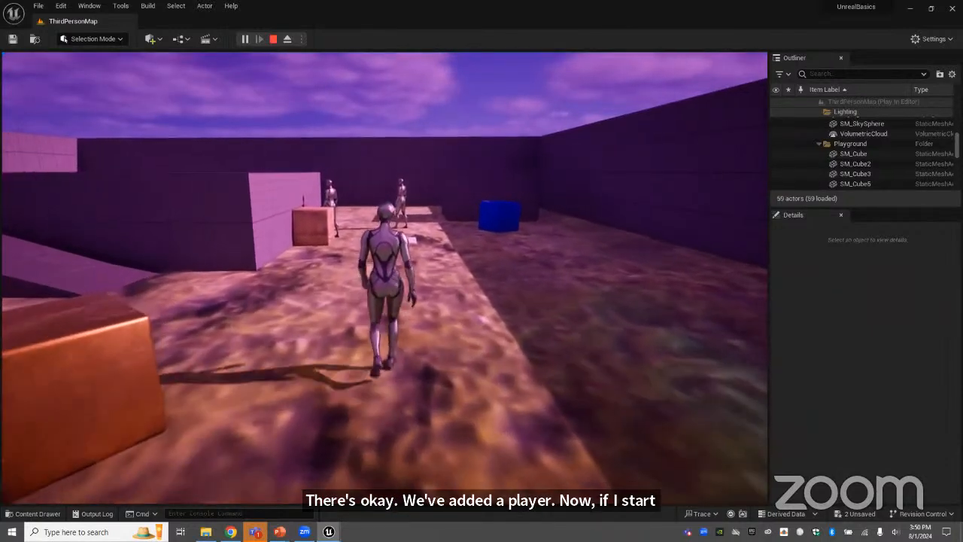
pyautogui.press('w')
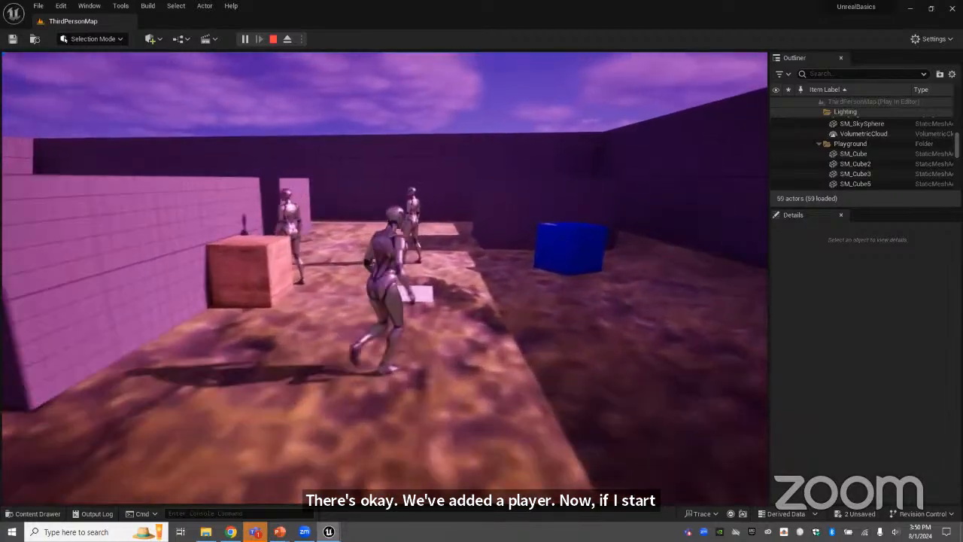
pyautogui.press('w')
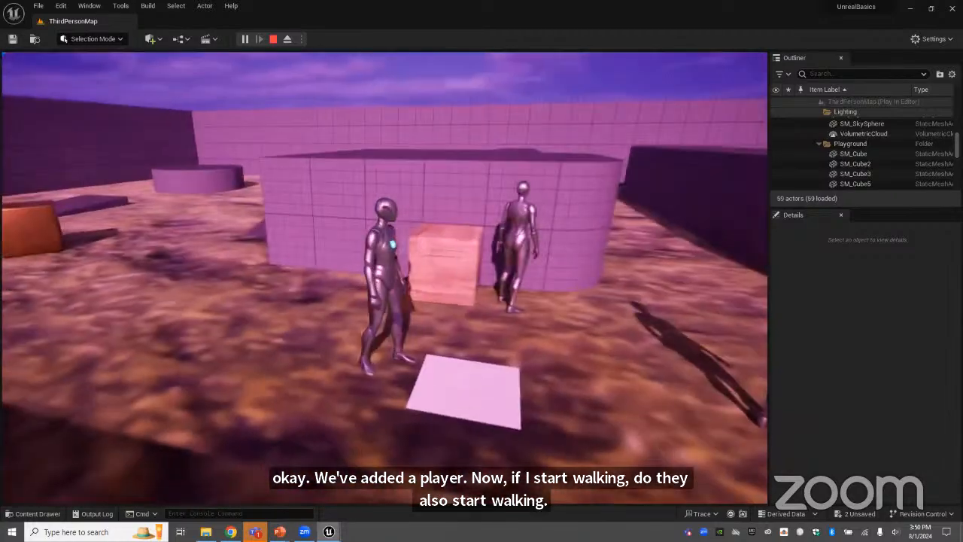
pyautogui.press('w')
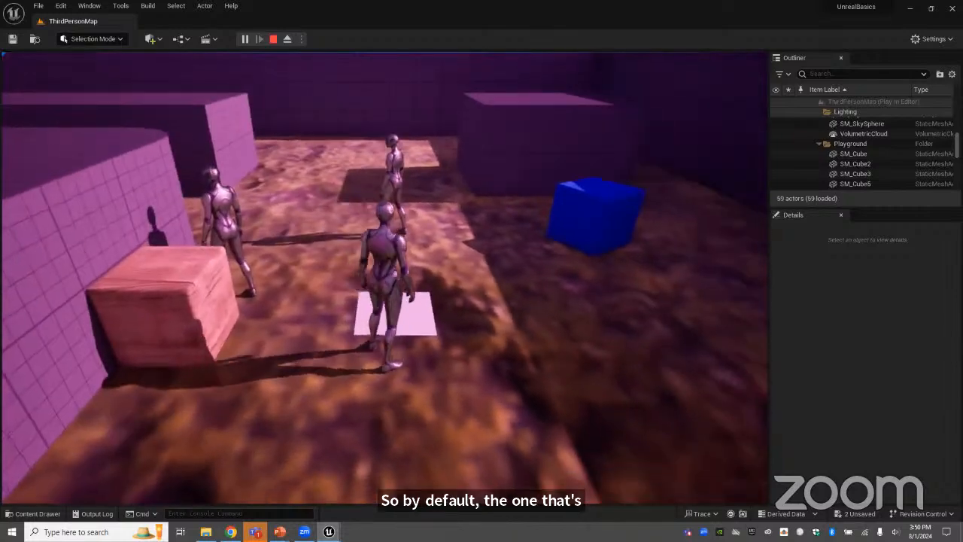
pyautogui.press('w')
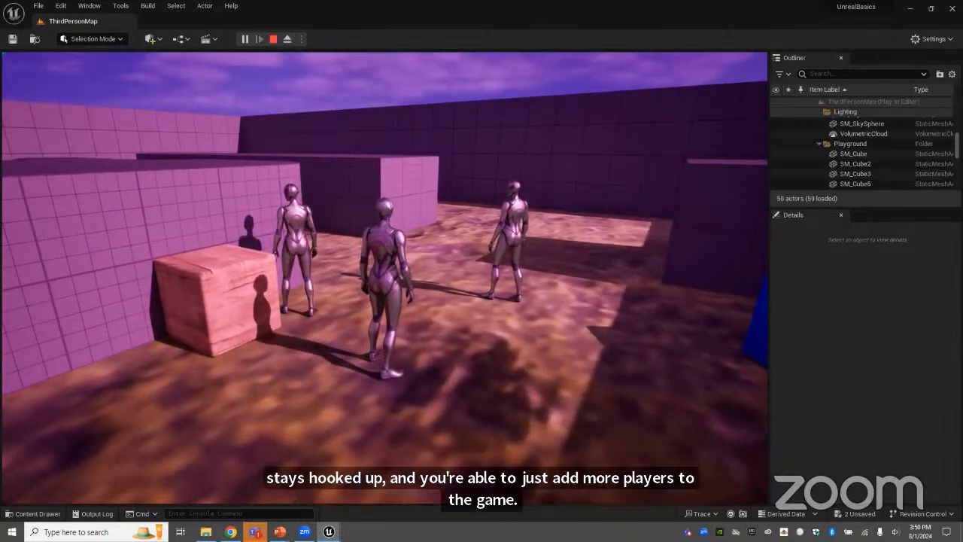
pyautogui.press('Escape')
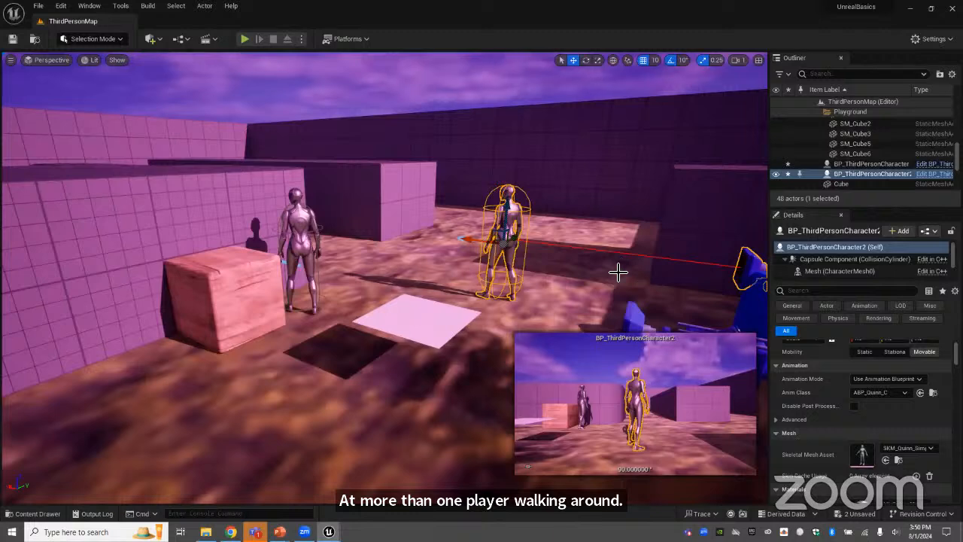
# Switch to the Unreal Engine.pptx presentation in PowerPoint, run its slide show and advance to the Resources slide.
pyautogui.moveTo(280, 532)
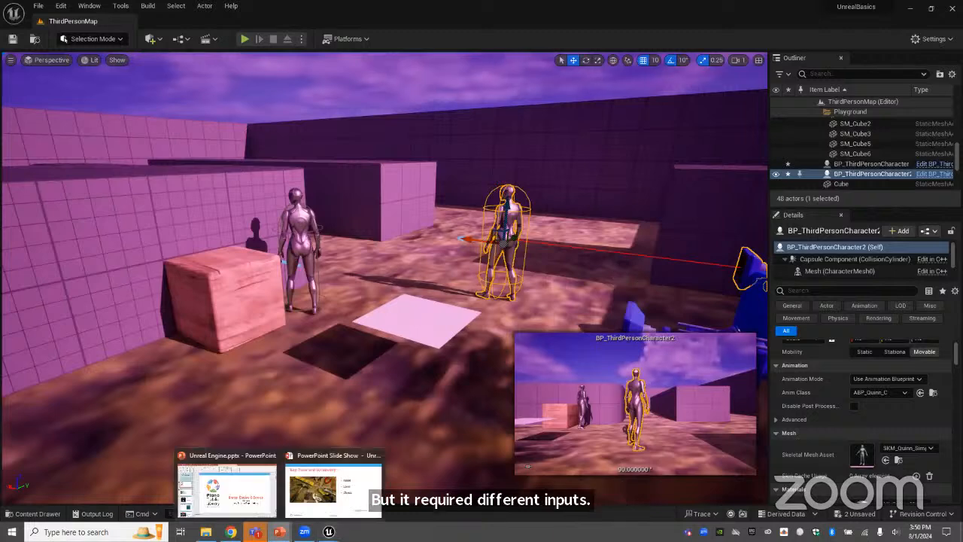
pyautogui.click(237, 487)
pyautogui.scroll(-5, 91, 386)
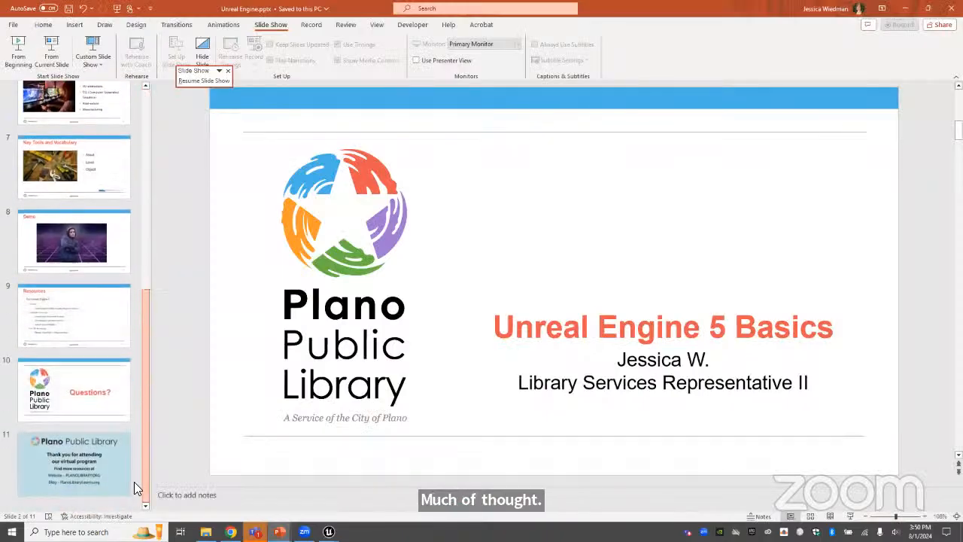
pyautogui.click(91, 386)
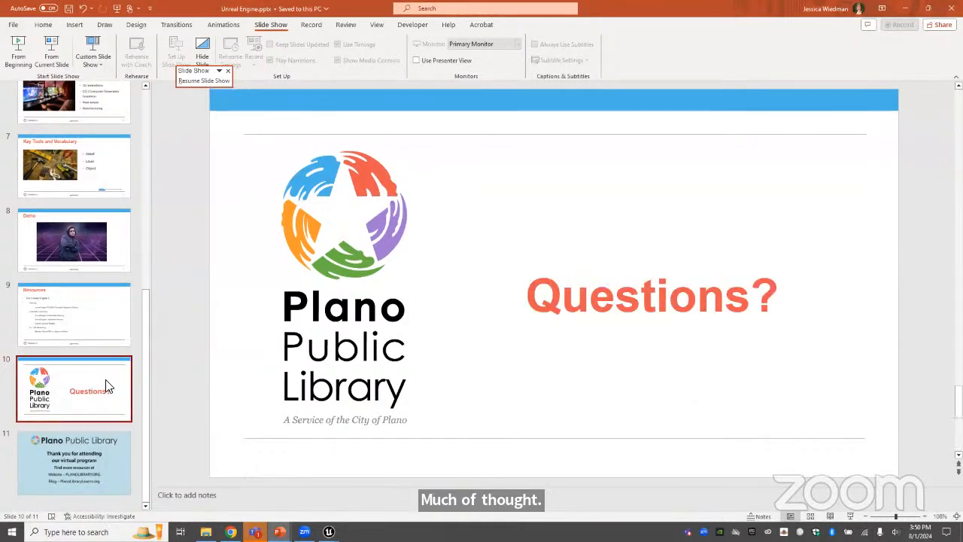
pyautogui.click(21, 47)
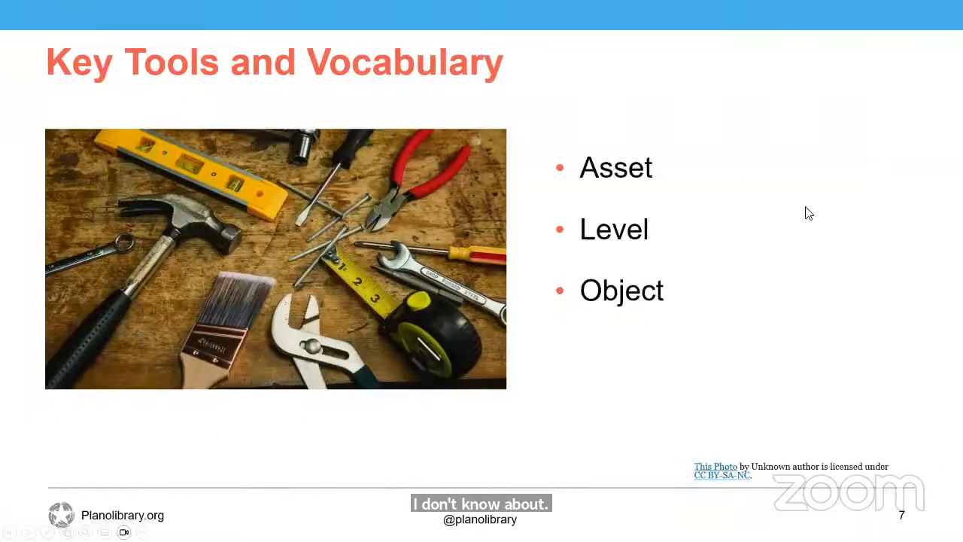
pyautogui.click(831, 263)
pyautogui.click(831, 262)
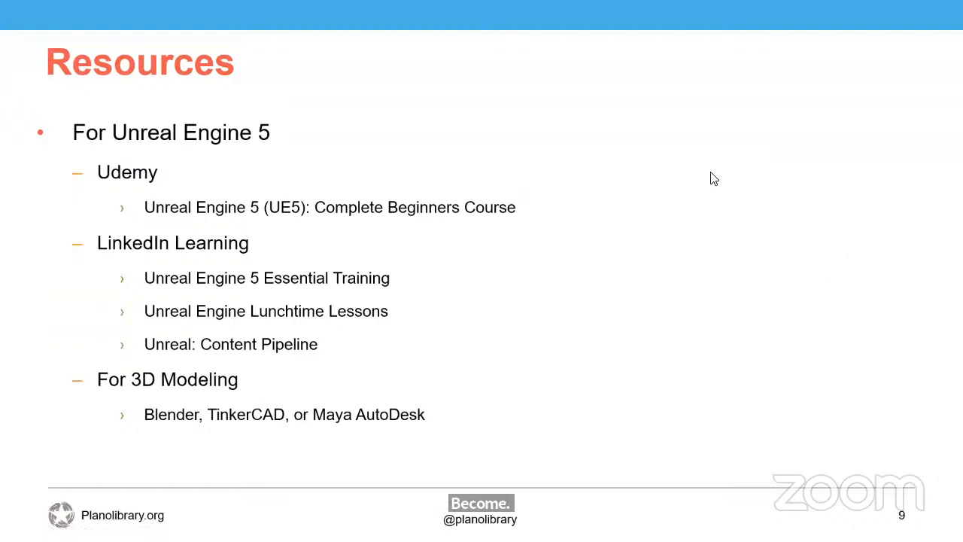